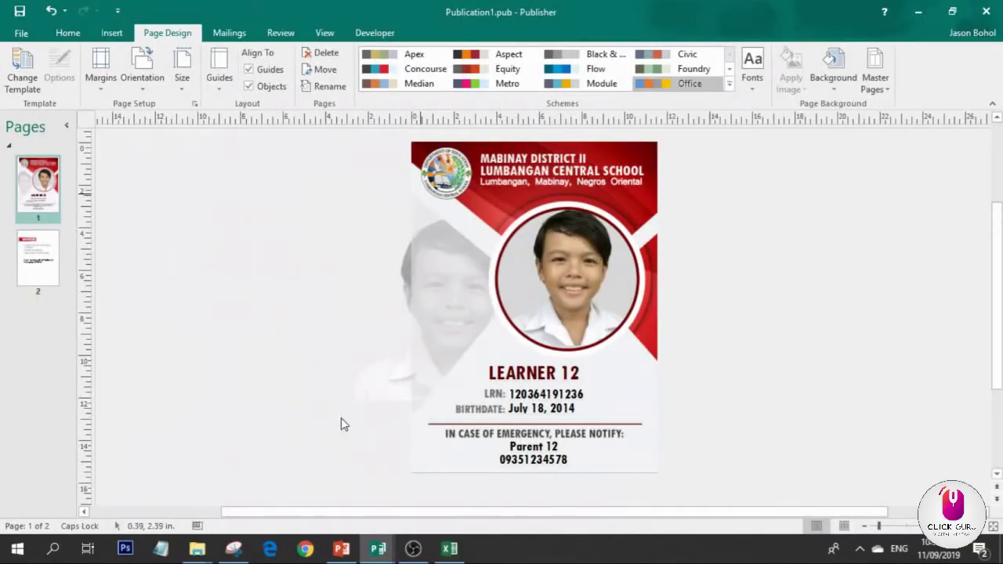
Step: Bring up the Publication5 folder and scroll through its 100 exported JPG card images
click(197, 549)
click(306, 508)
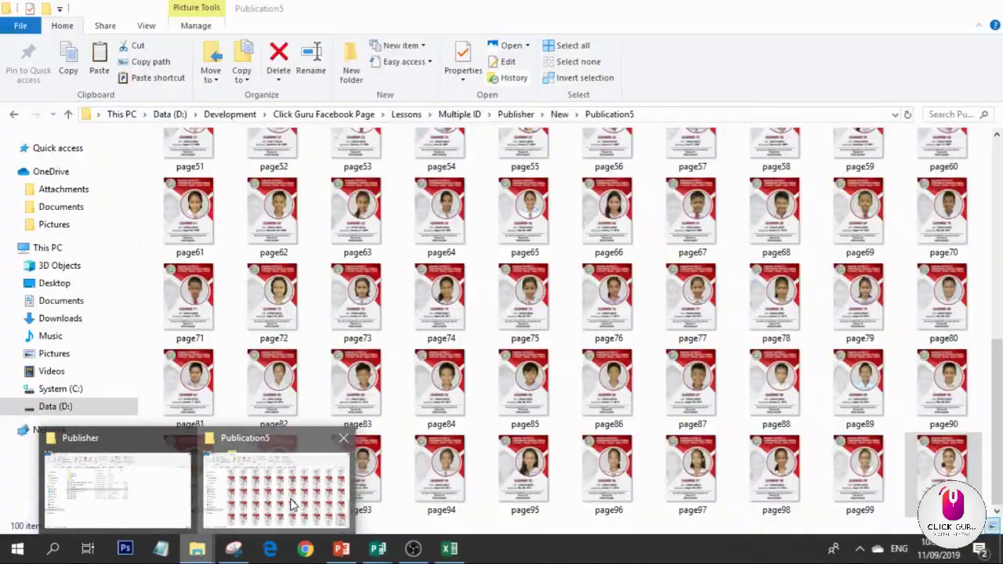
scroll(326, 264, up, 5)
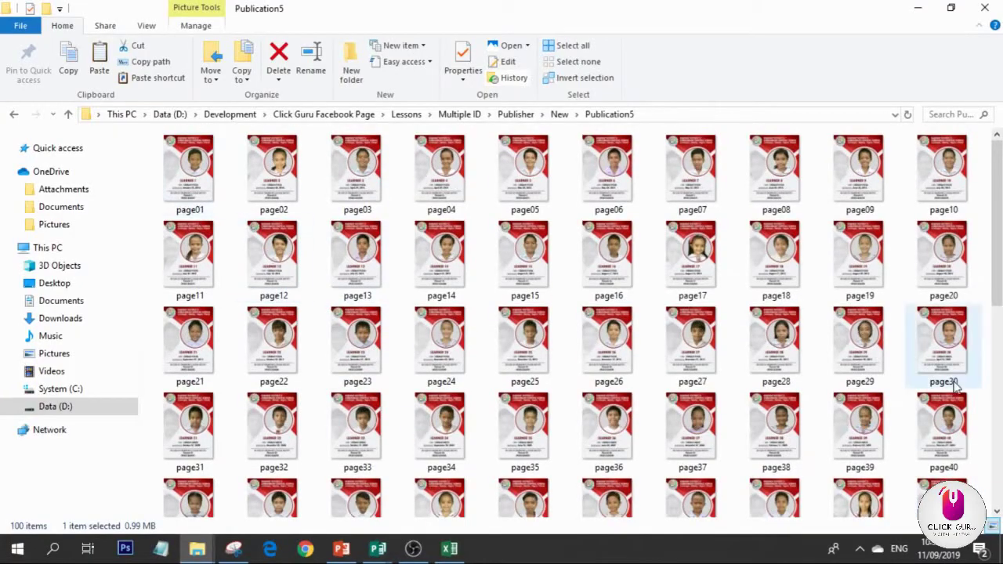
scroll(940, 462, down, 5)
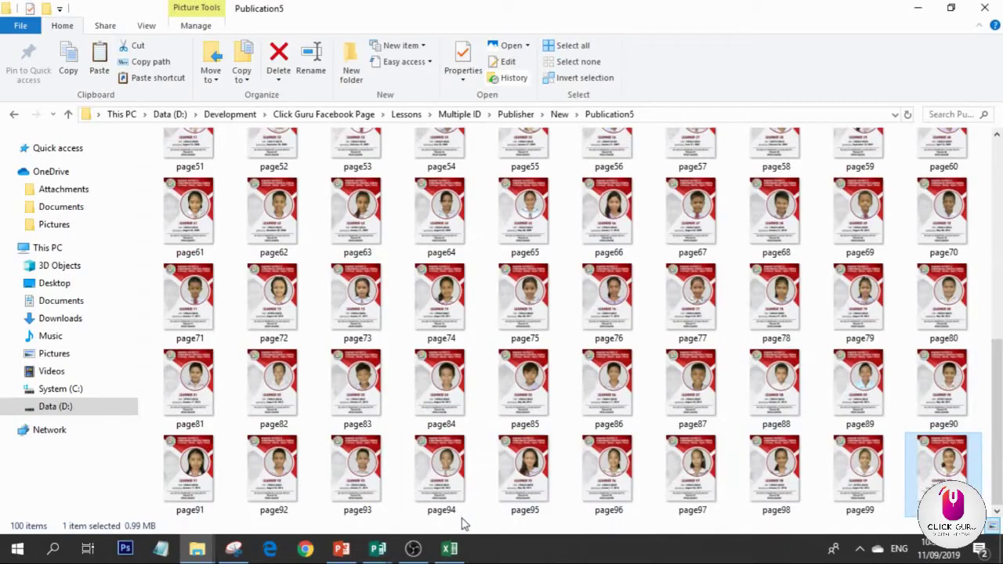
Step: Return to Publication7 and delete the ID card picture from the page
mouse_move(378, 548)
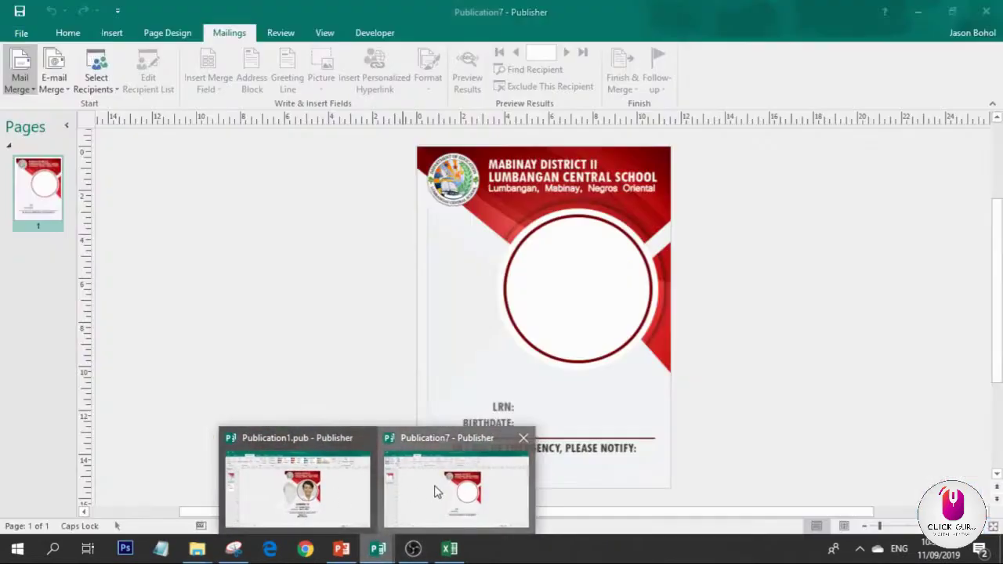
click(436, 492)
click(549, 313)
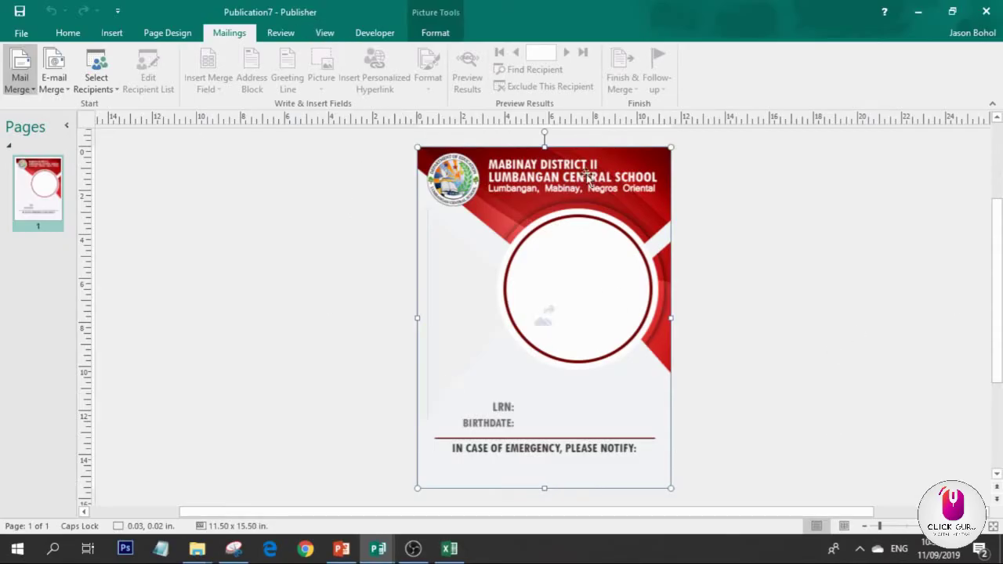
key(Delete)
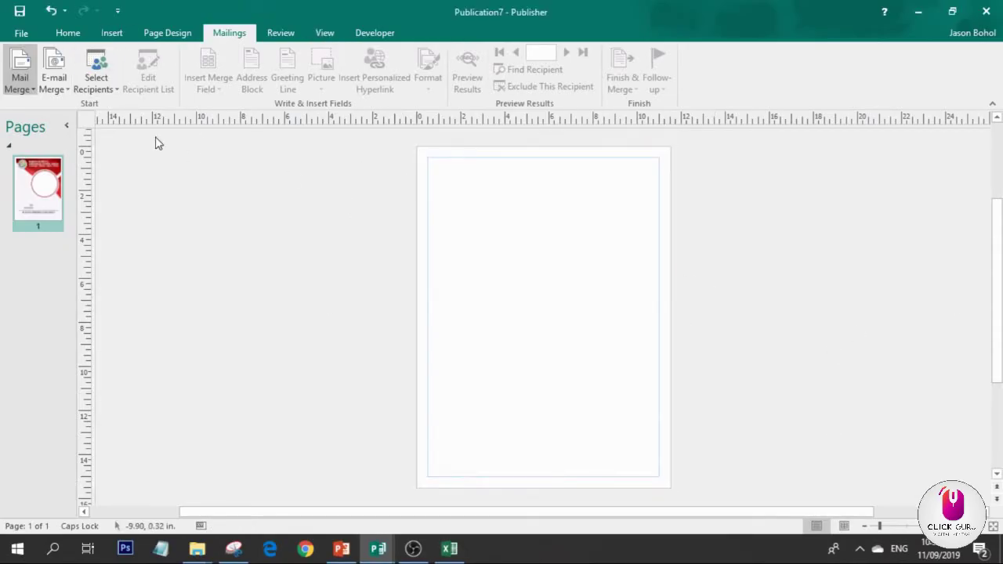
Step: Create a new blank publication with a custom 11.5 × 15.5 inch page size
click(21, 33)
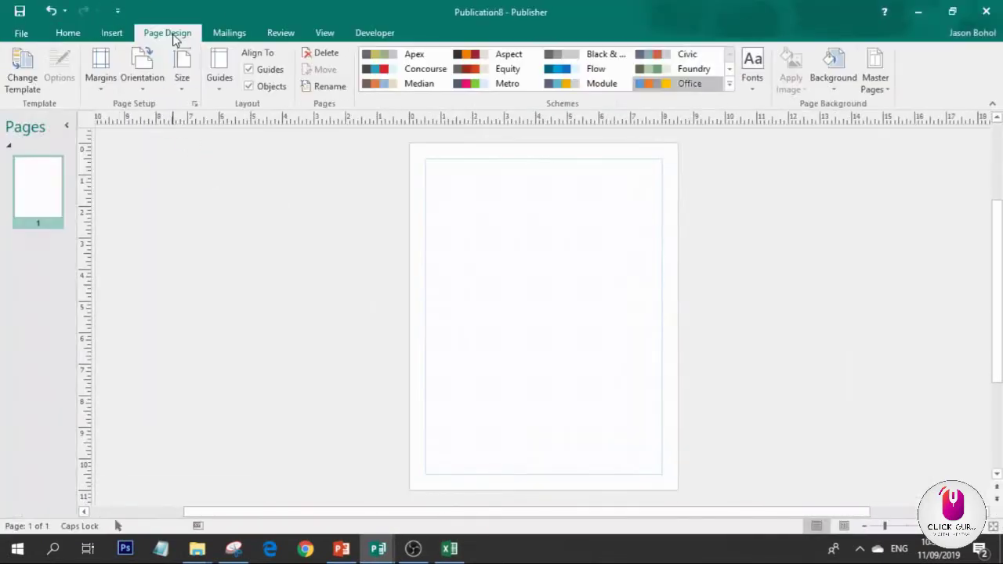
click(182, 79)
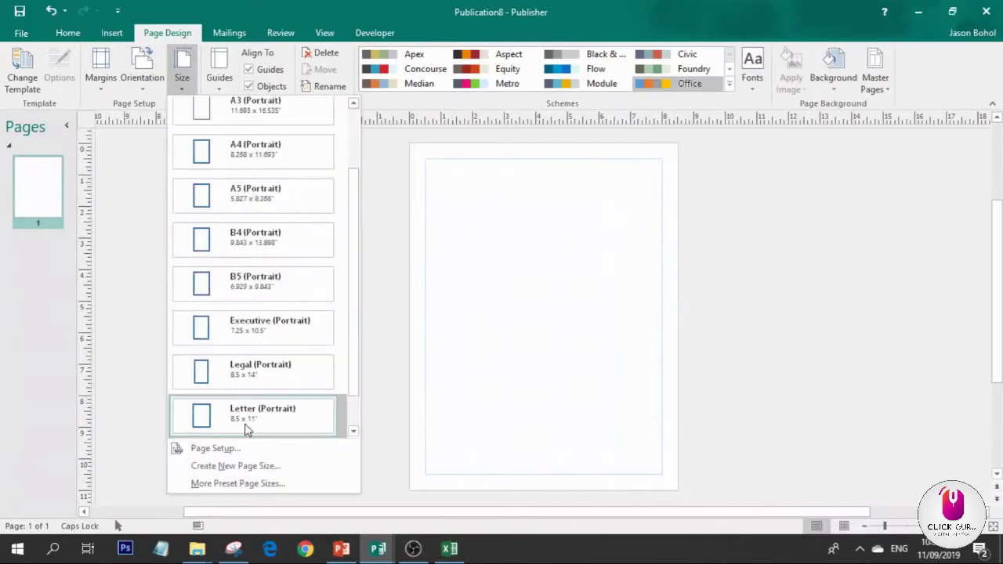
click(235, 465)
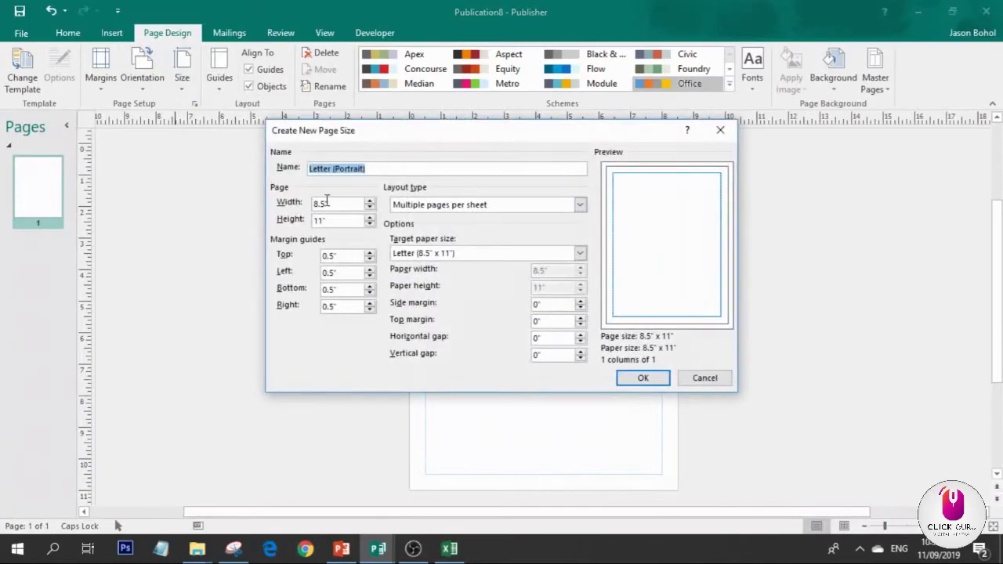
drag(346, 205, 234, 192)
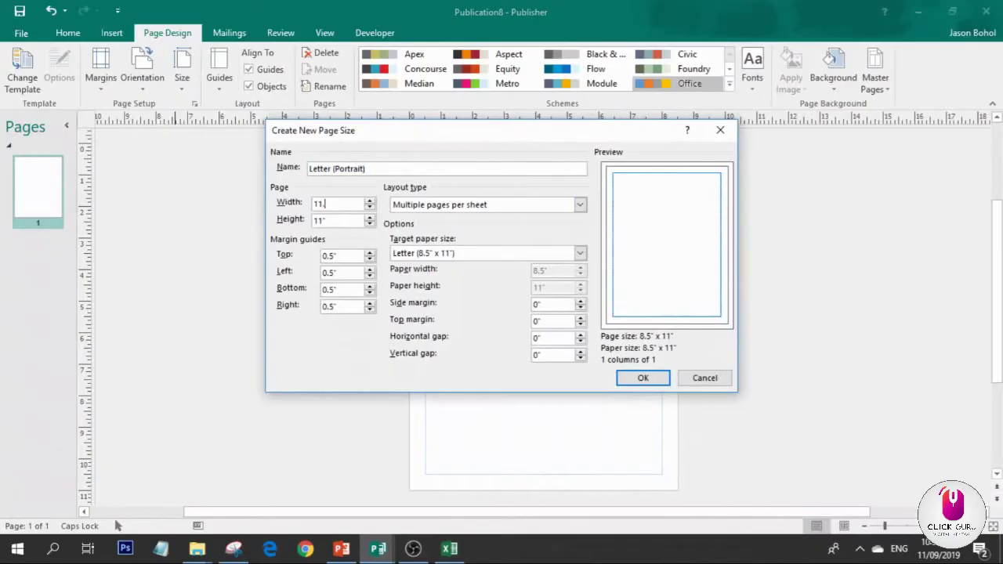
key(Tab)
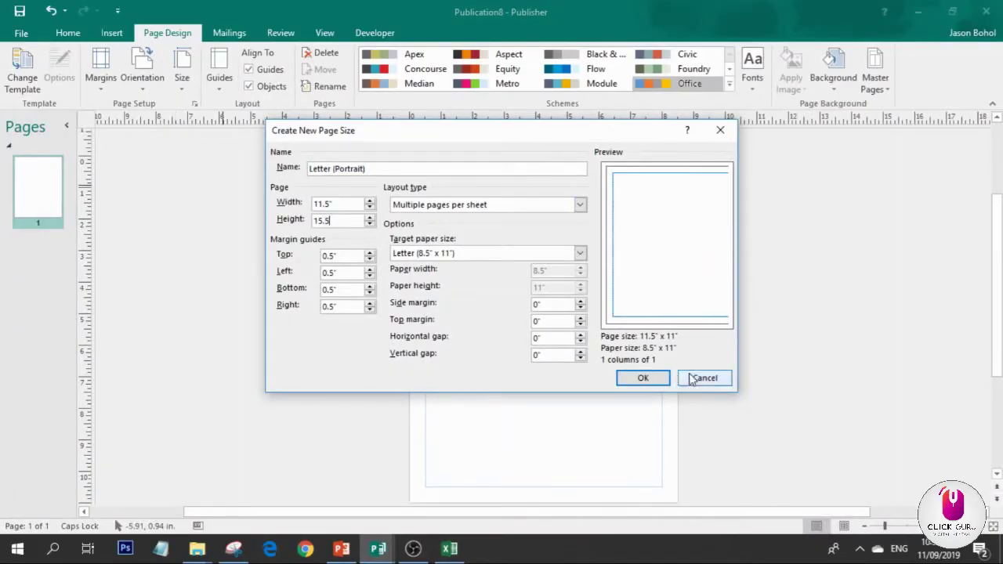
click(645, 379)
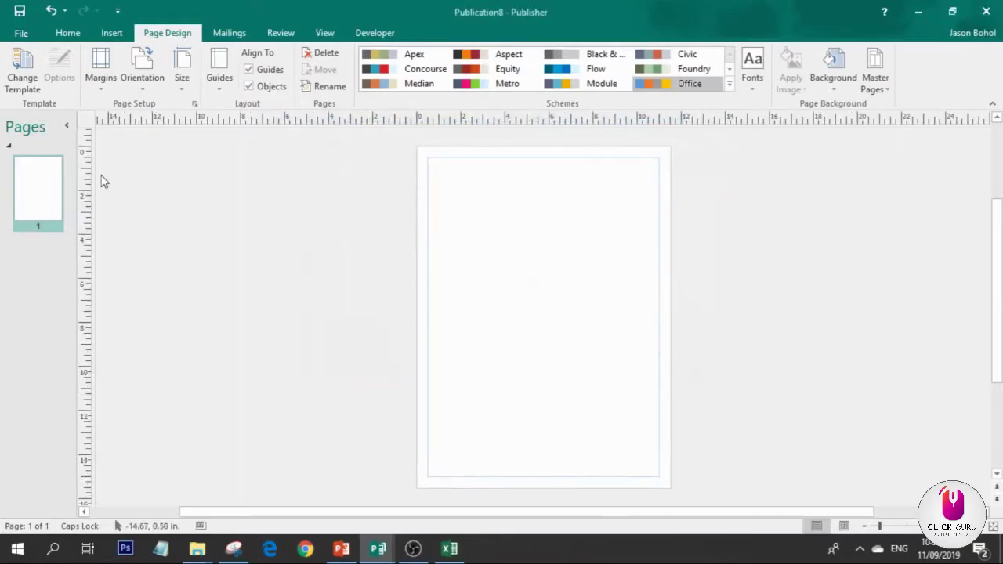
Step: Browse the Insert Picture dialog to D:\Development\...\Multiple ID\Publisher
click(104, 37)
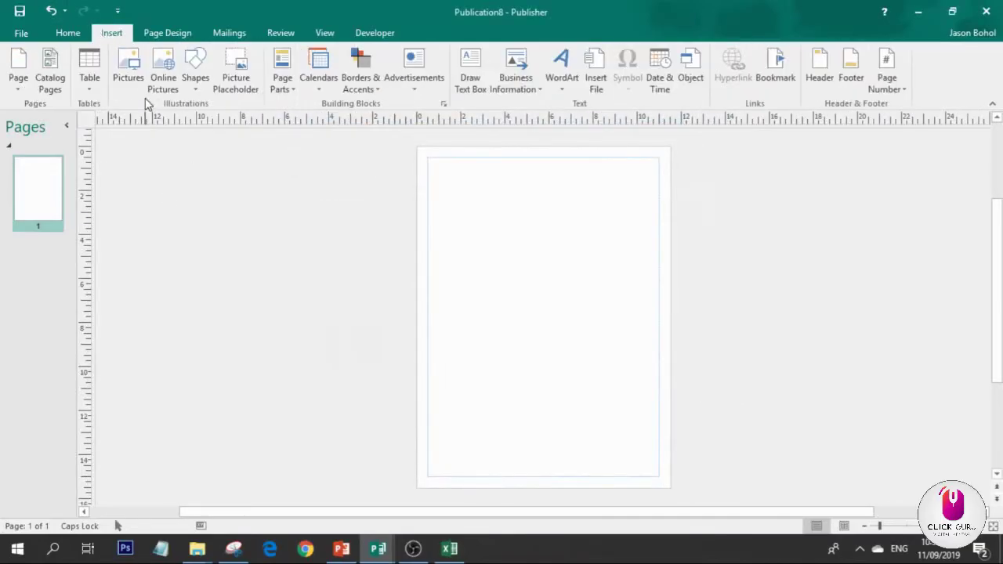
click(137, 84)
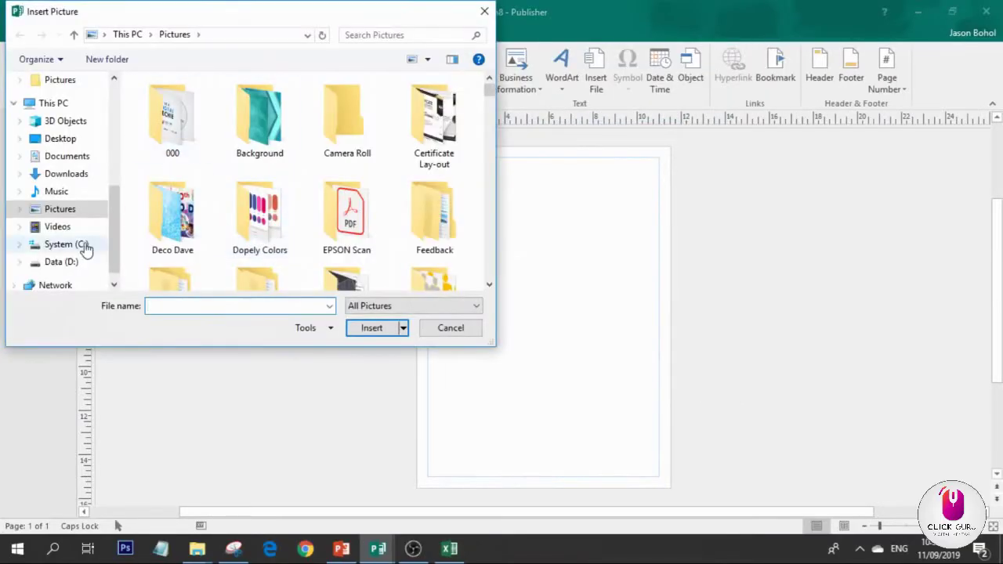
click(69, 261)
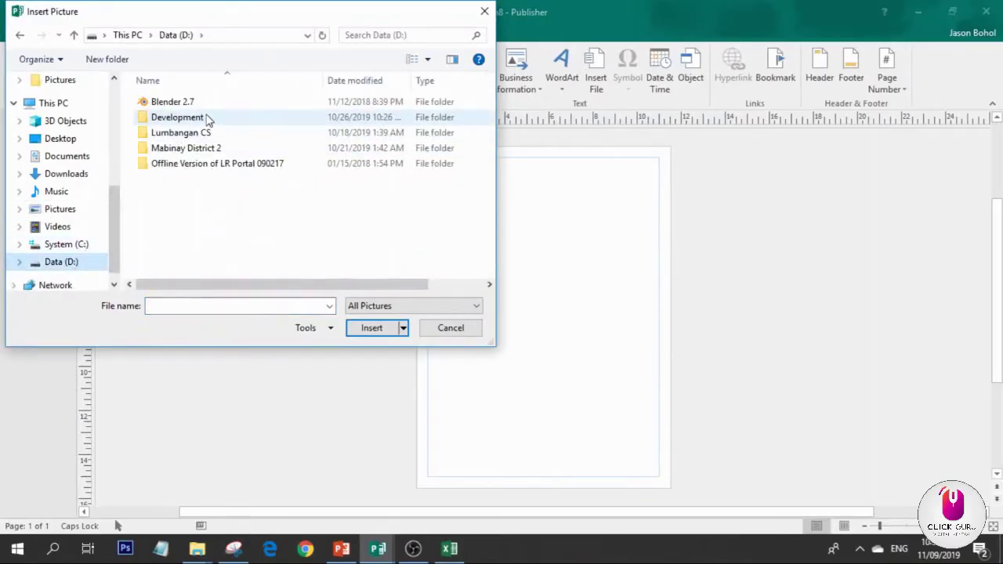
double_click(208, 118)
double_click(225, 103)
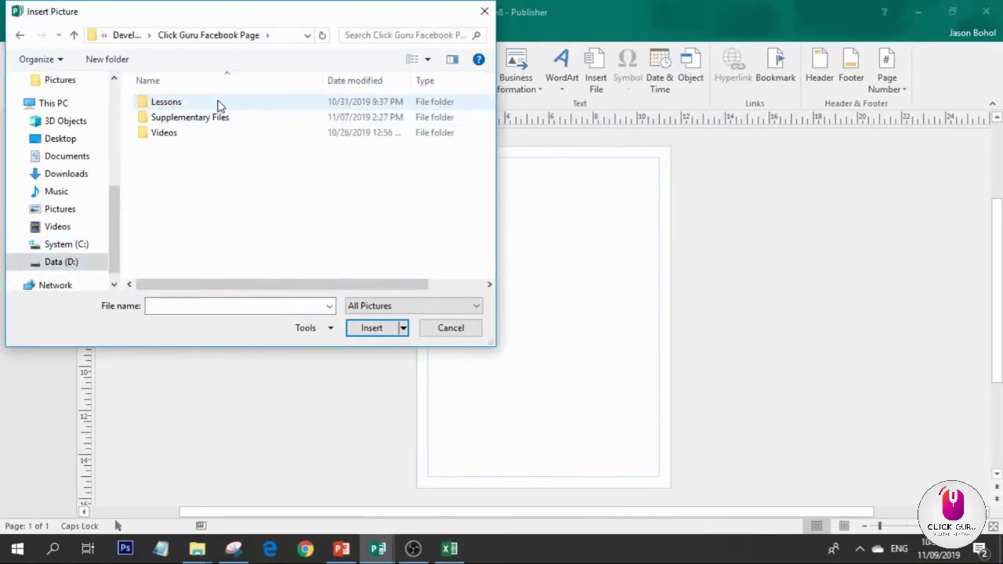
double_click(220, 106)
double_click(193, 134)
click(195, 137)
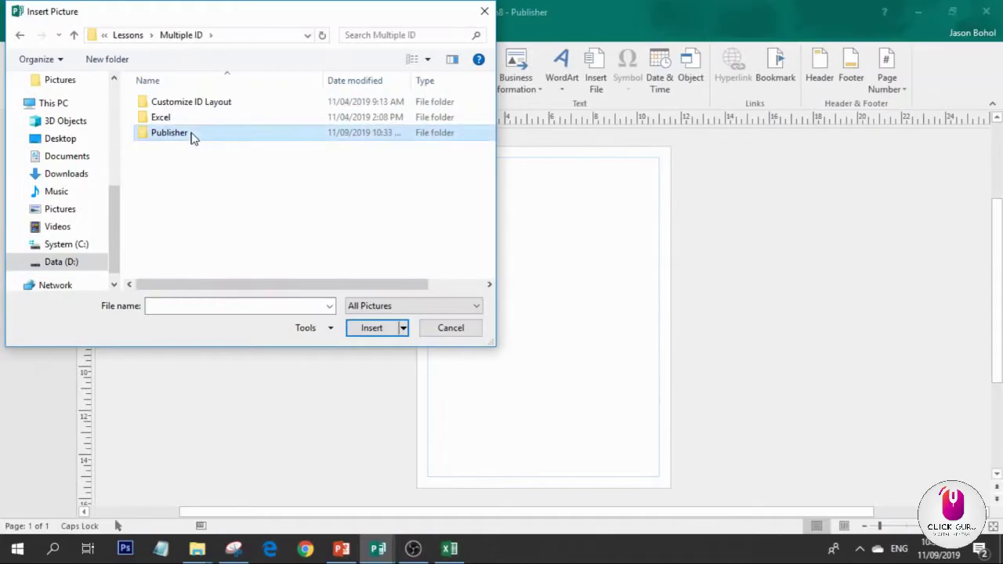
double_click(195, 138)
Step: Insert the ID Template image and stretch it to fill the whole page
click(266, 207)
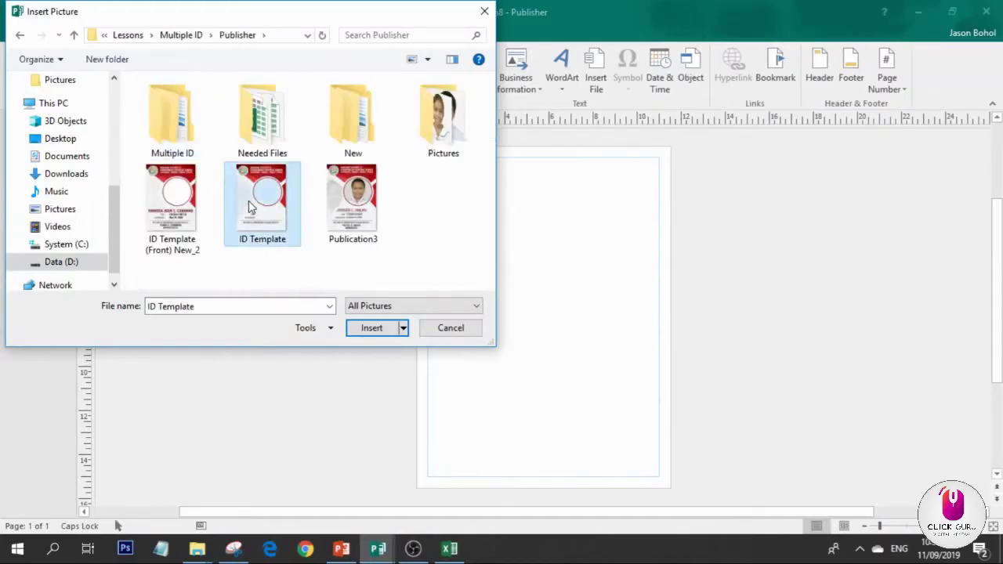
click(373, 328)
drag(551, 331, 503, 240)
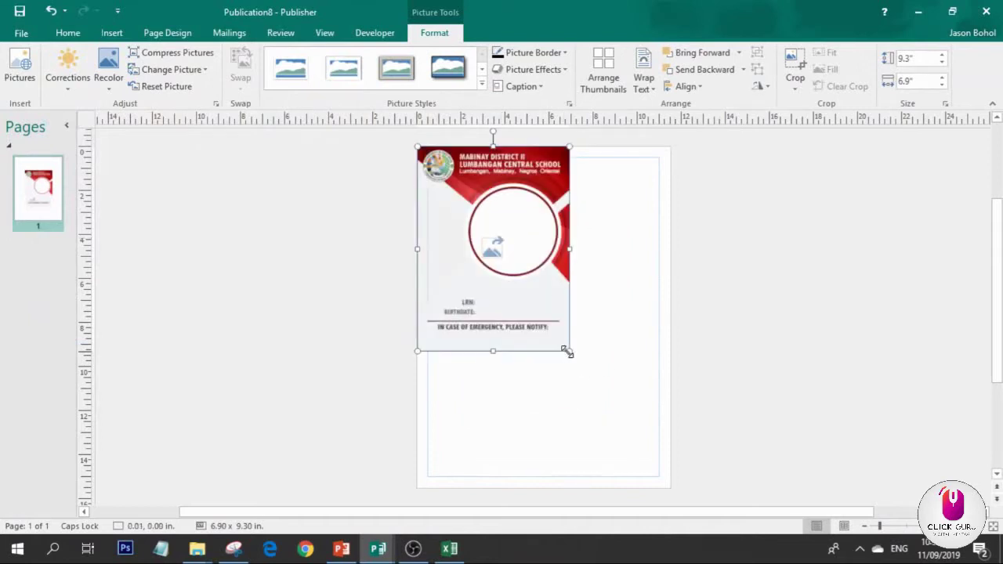
drag(567, 352, 664, 487)
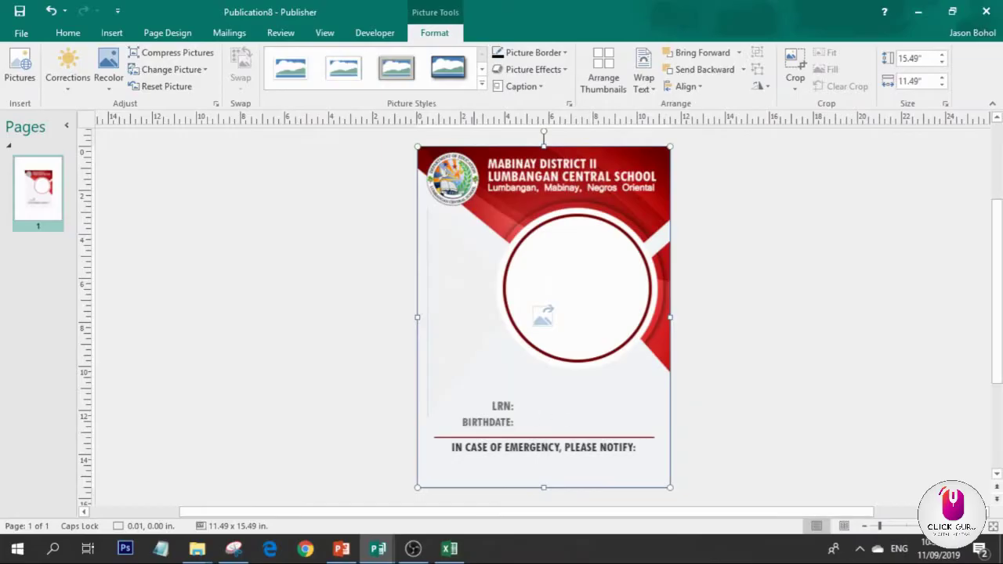
Step: In the Excel learner list, review records: birthdates, picture paths, contact numbers, LEARNER 7 and LEARNER 2
click(449, 548)
click(117, 180)
click(63, 224)
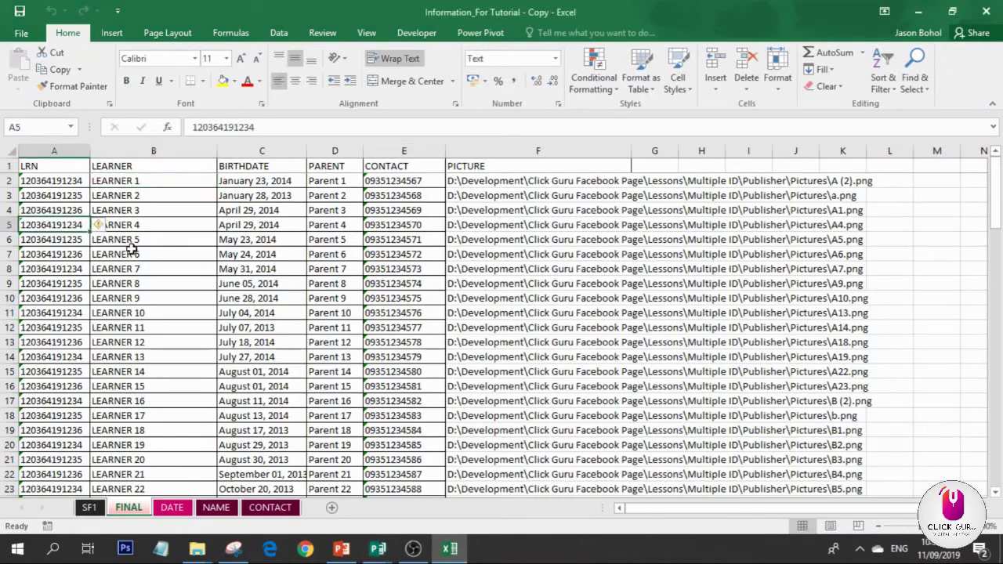
click(258, 254)
click(163, 239)
click(253, 285)
click(468, 236)
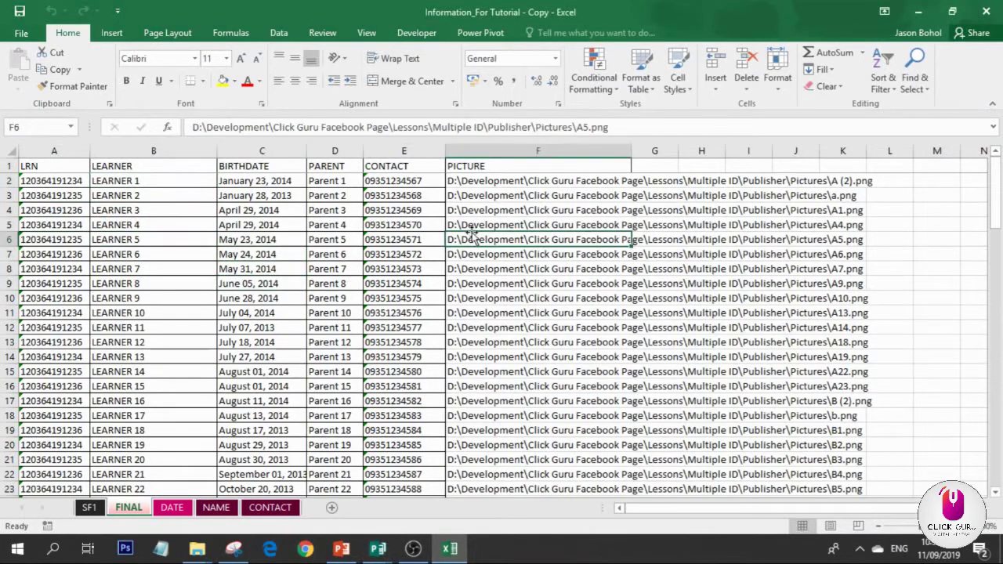
click(245, 241)
click(396, 297)
click(190, 271)
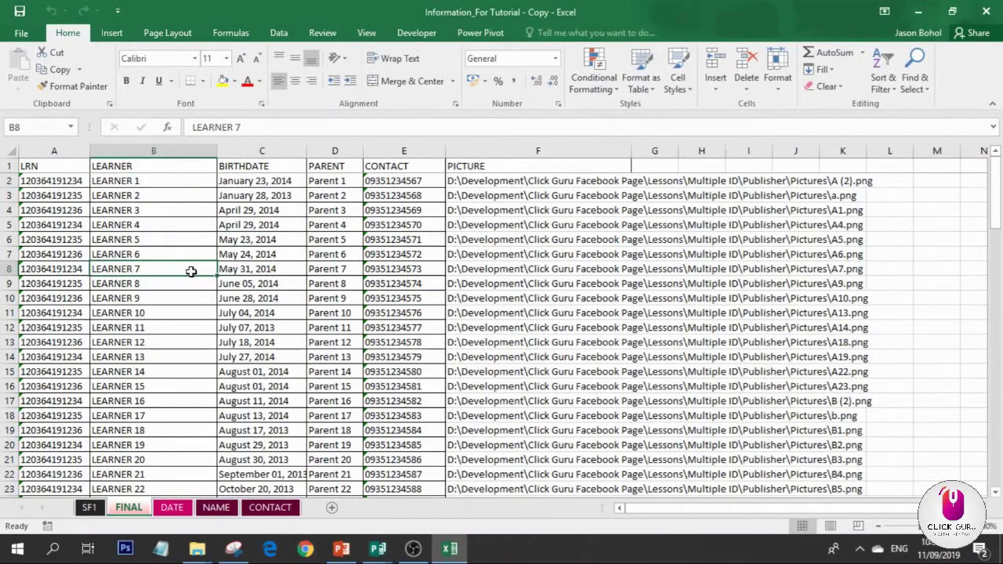
click(206, 199)
Step: Step down to the end of the learner list, back up toward the first rows, and minimize Excel
key(Down)
key(Down)
key(Down)
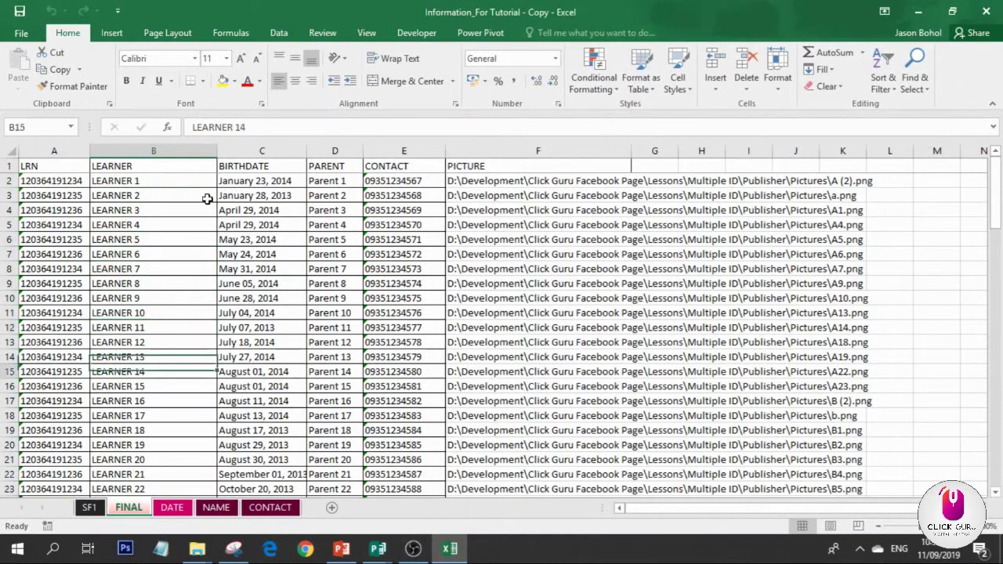
key(Down)
key(Down)
key(Down)
key(Down)
key(Down)
key(Down)
key(Down)
key(Down)
key(Down)
key(Down)
key(Down)
key(Down)
key(Down)
key(Down)
key(Down)
key(Down)
key(Down)
key(Down)
key(Down)
key(Down)
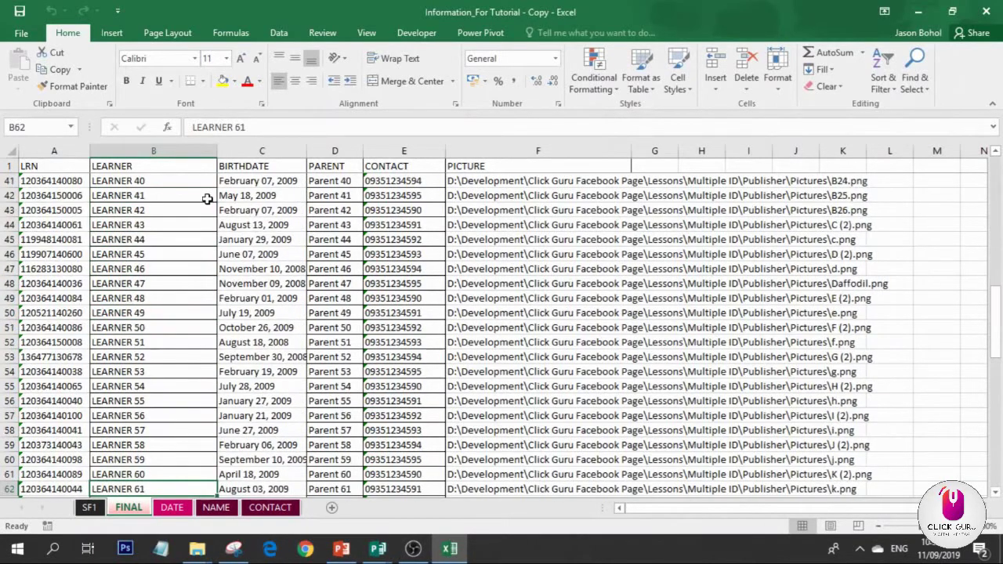
key(Down)
key(Down)
key(Down)
key(Down)
key(Down)
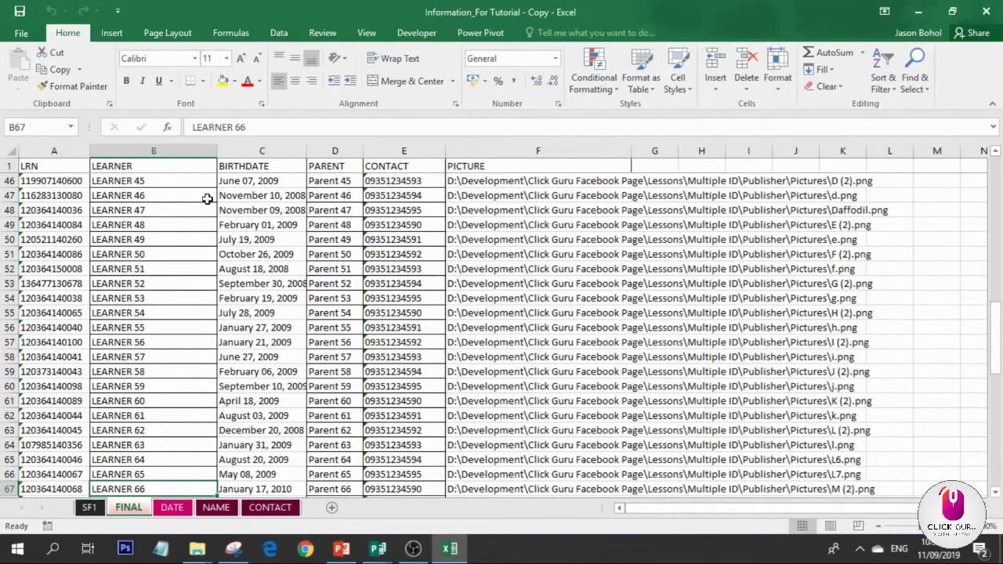
key(Down)
key(Down)
key(Down)
key(Down)
key(Down)
key(Down)
key(Down)
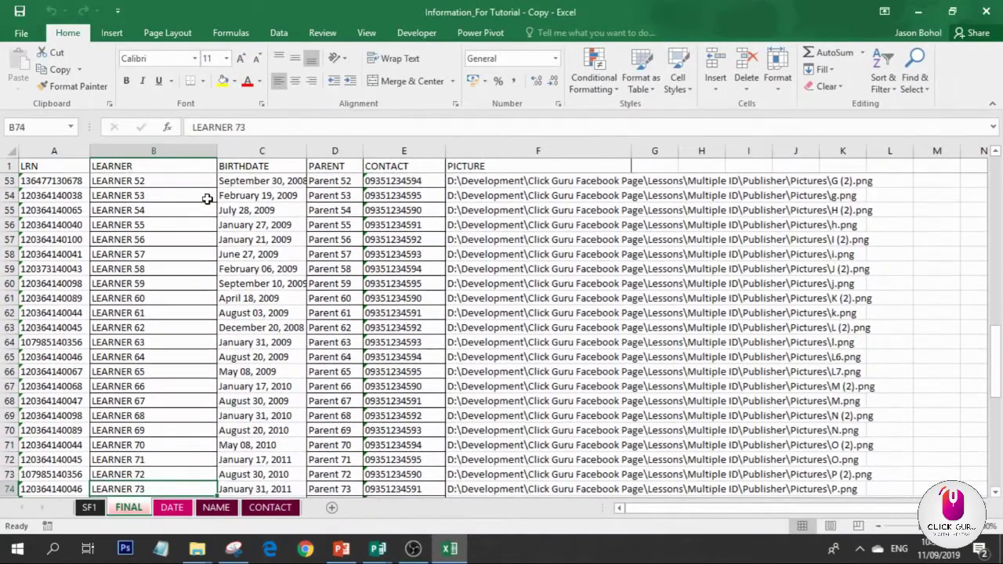
key(Down)
key(Down)
key(Down)
key(Down)
key(Down)
key(Down)
key(Down)
key(Down)
key(Down)
key(Down)
key(Down)
key(Down)
key(Down)
key(Down)
key(Down)
key(Down)
key(Down)
key(Down)
key(Down)
key(Down)
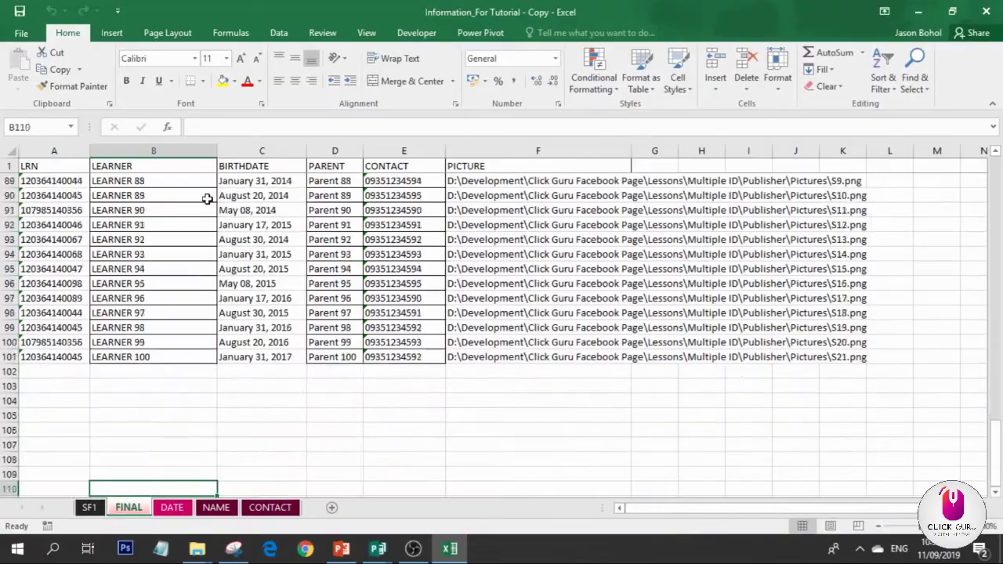
key(Up)
key(Up)
key(Up)
key(Up)
key(Up)
key(Up)
key(Up)
key(Up)
key(Up)
key(Up)
key(Up)
key(Up)
key(Up)
key(Up)
key(Up)
key(Up)
key(Up)
key(Up)
key(Up)
key(Up)
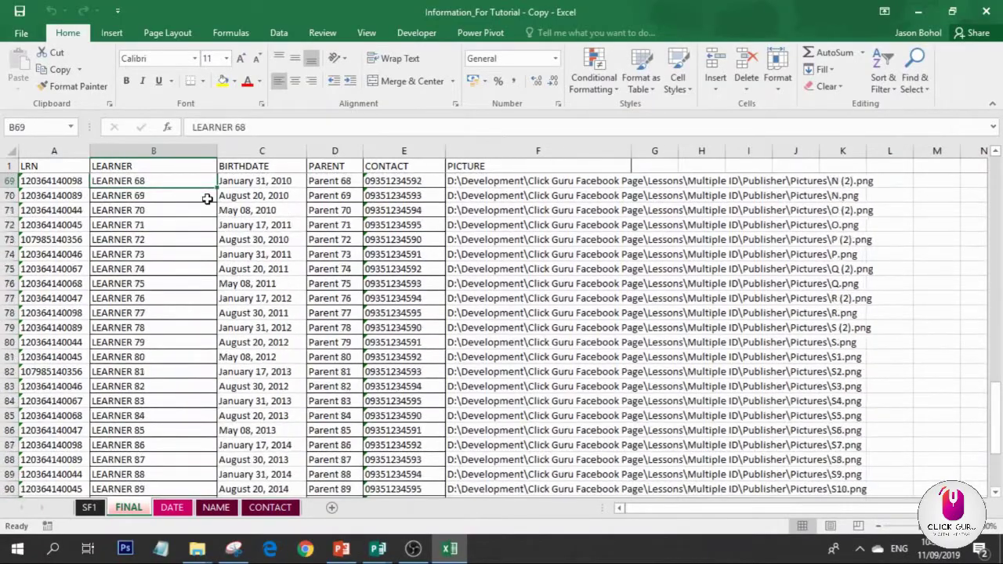
key(Up)
key(Up)
key(Up)
key(Up)
key(Up)
key(Up)
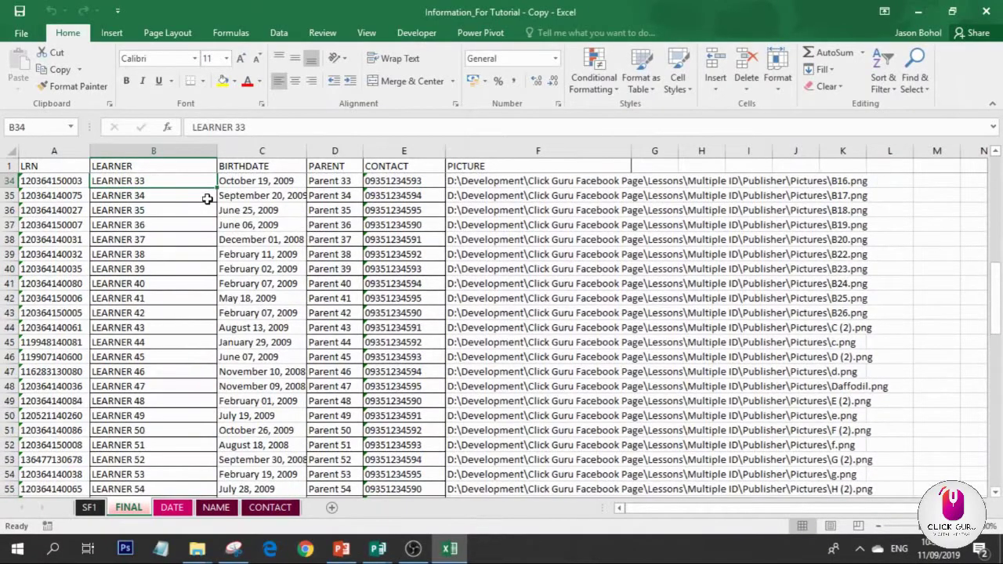
key(Up)
key(Up)
key(Up)
key(Up)
key(Up)
key(Up)
key(Up)
key(Up)
key(Up)
key(Up)
key(Up)
key(Up)
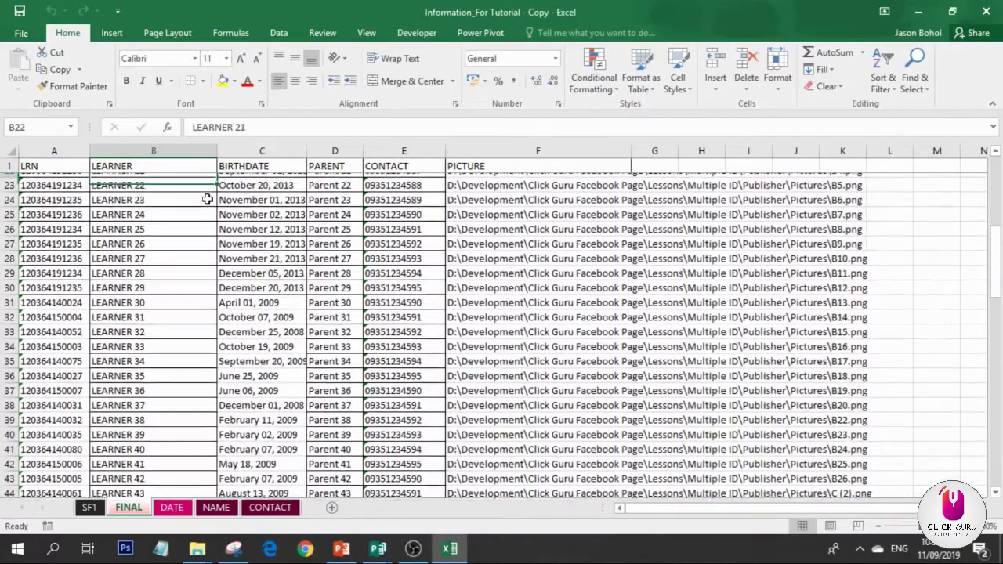
key(Up)
key(Up)
key(Up)
key(Up)
key(Up)
key(Up)
key(Up)
key(Up)
key(Up)
key(Up)
key(Up)
key(Up)
key(Up)
key(Up)
key(Up)
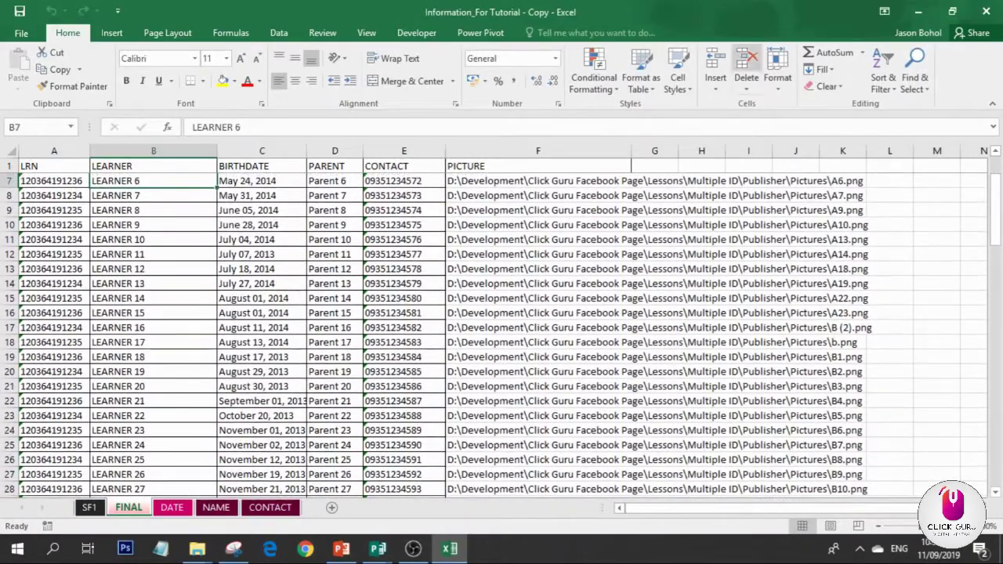
click(917, 12)
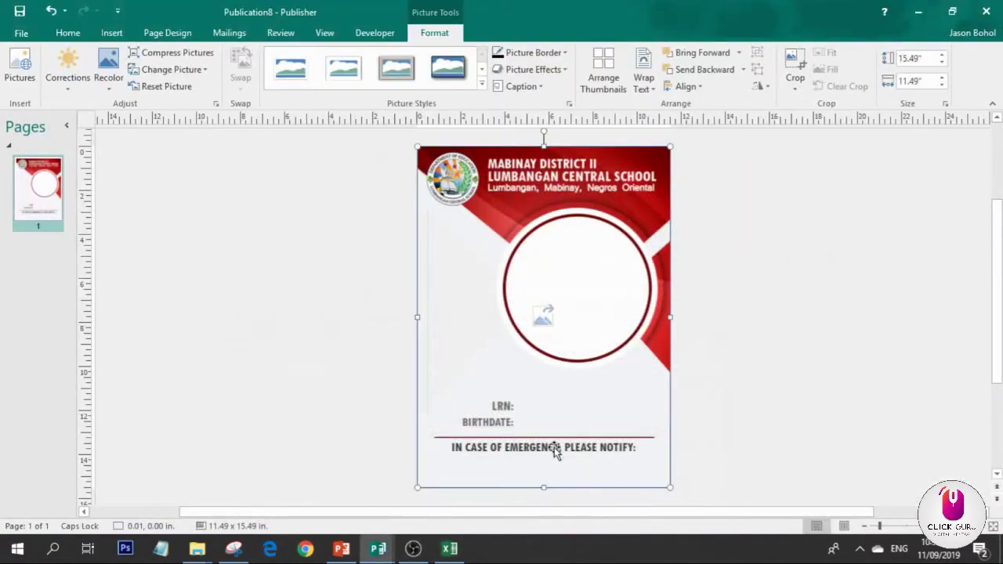
Step: In Excel, check headings A1–F1: LRN, LEARNER, BIRTHDATE, PARENT, CONTACT, PICTURE
key(alt+Tab)
click(57, 160)
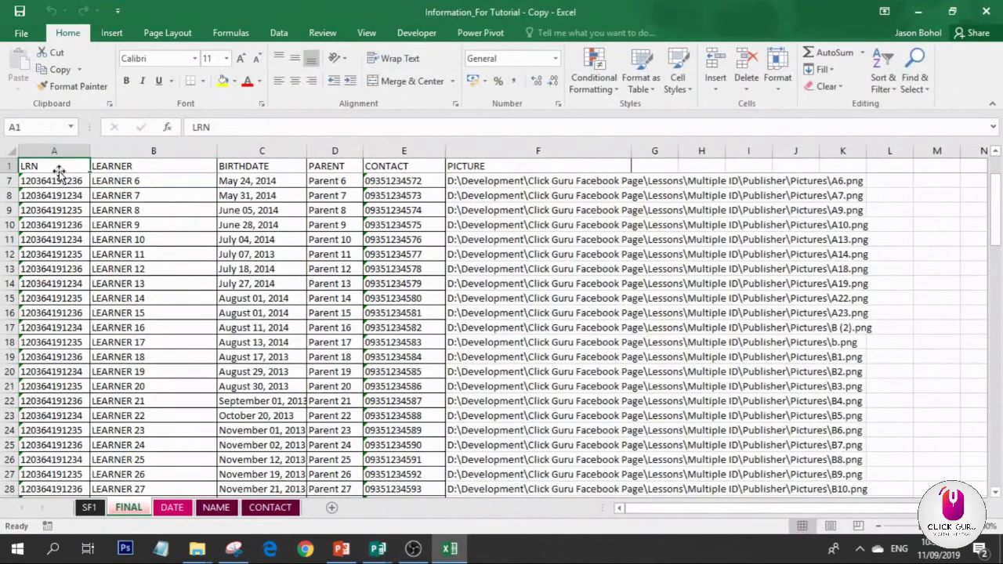
click(127, 170)
click(228, 167)
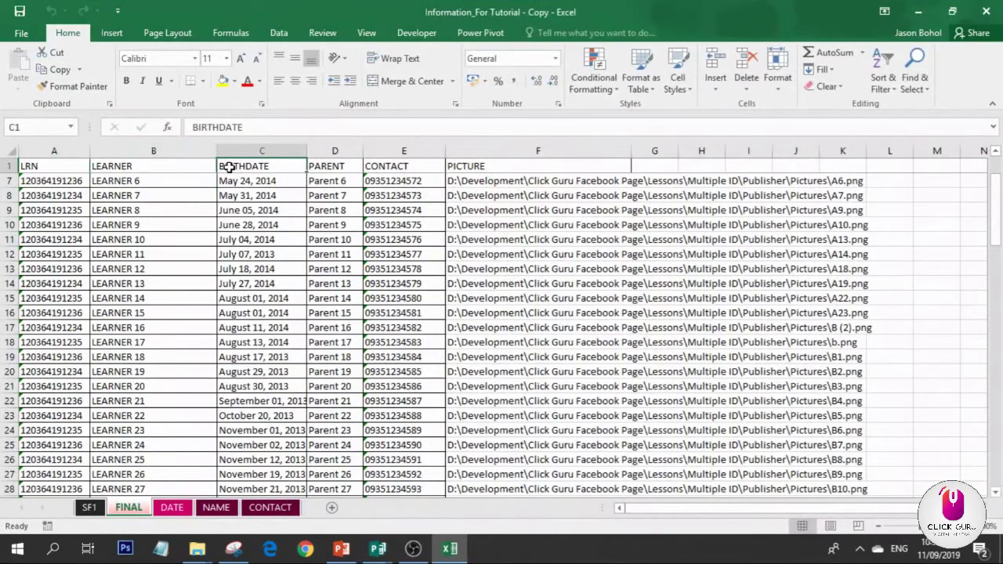
click(320, 163)
click(402, 166)
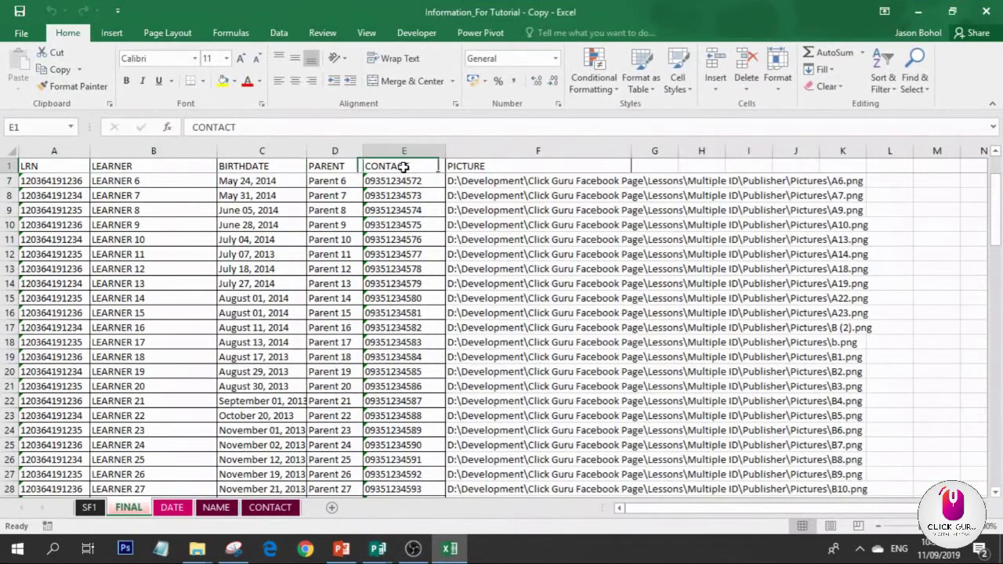
click(488, 162)
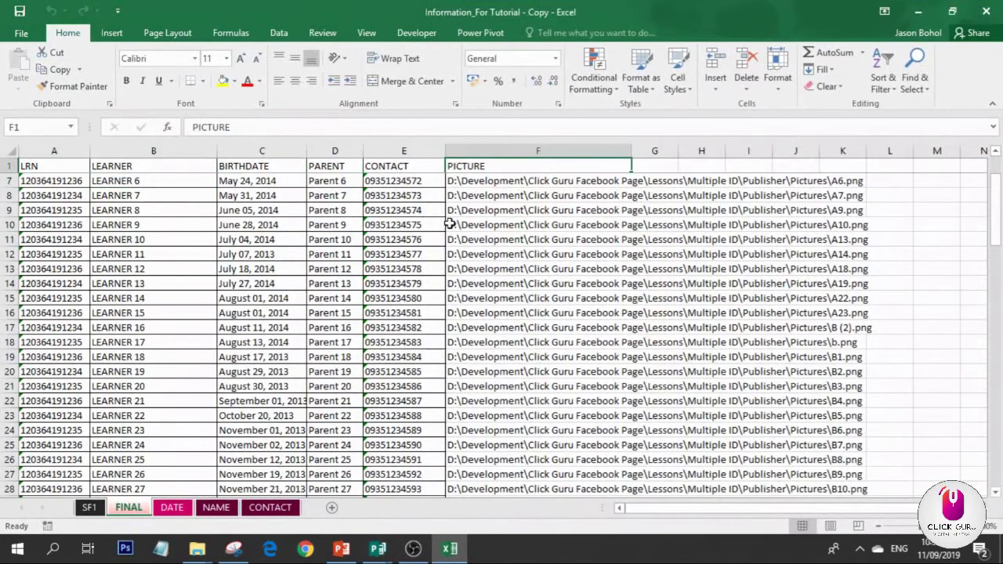
scroll(492, 211, up, 2)
Step: Deselect the card picture in Publisher, close the Excel workbook, and bring up the mail-merge options
key(alt+Tab)
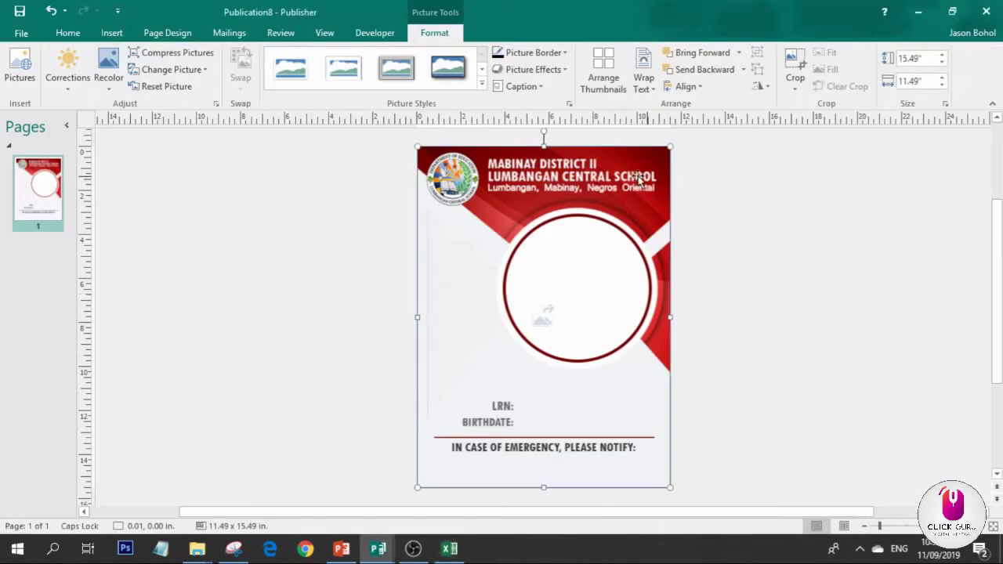
click(258, 199)
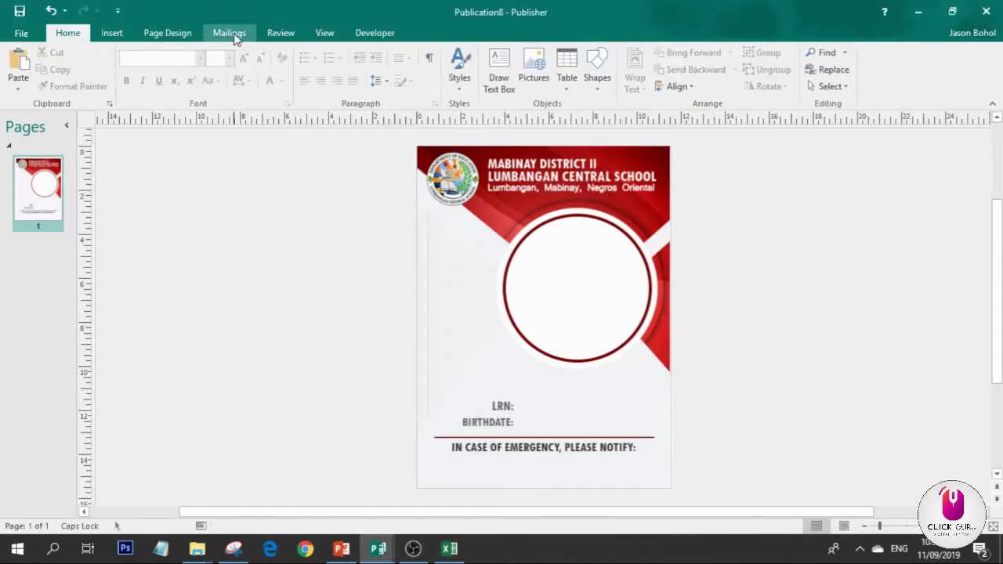
click(449, 549)
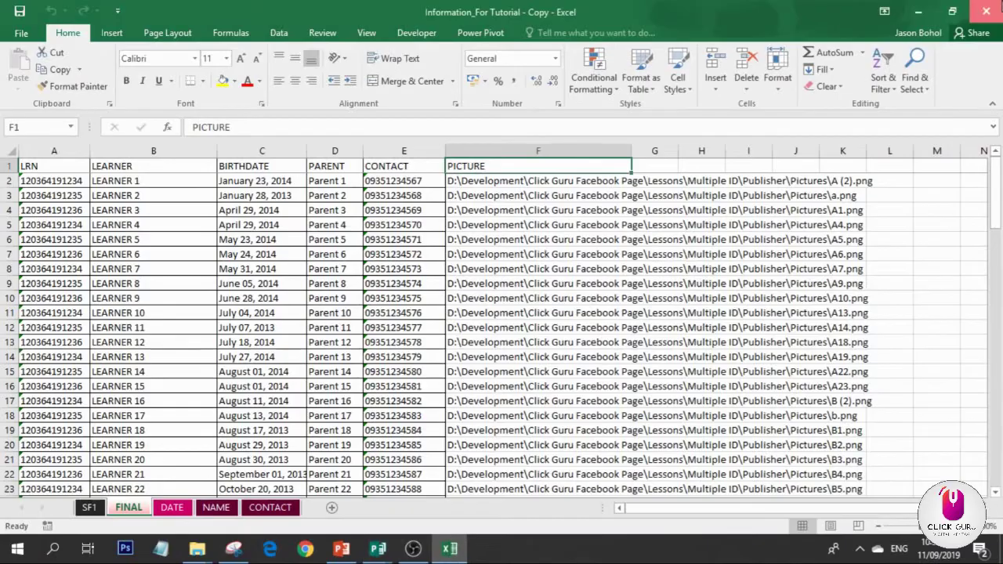
click(986, 9)
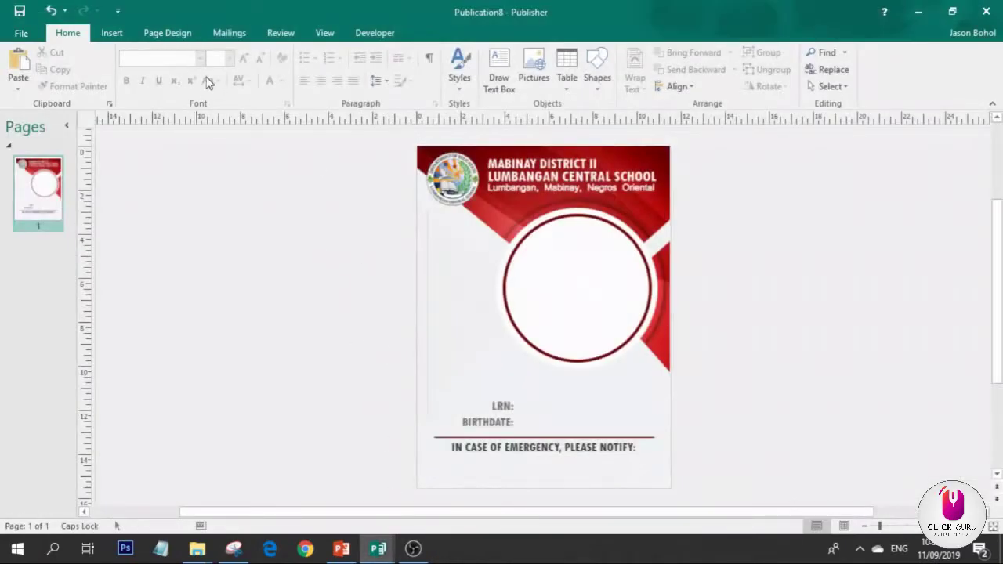
click(180, 34)
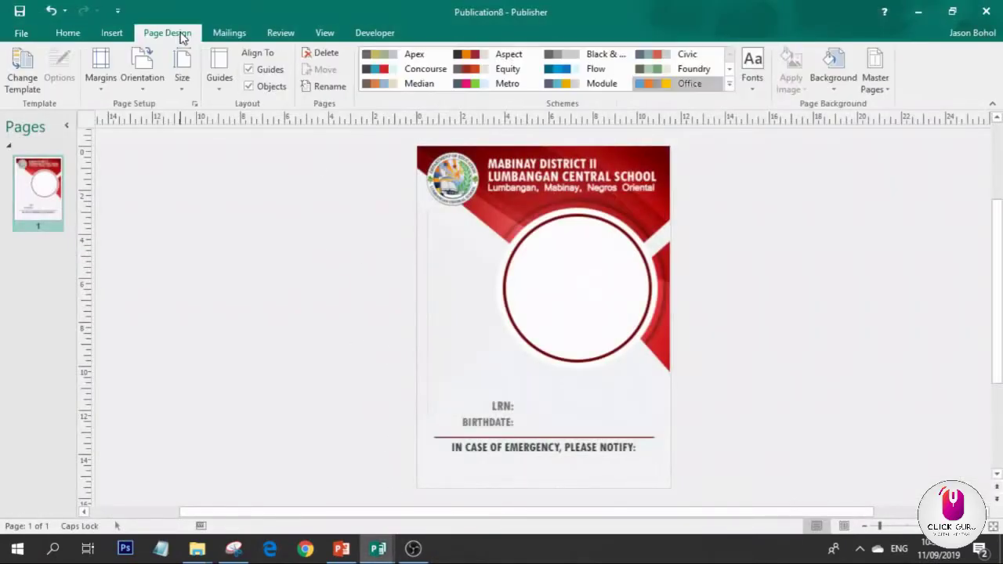
click(112, 32)
click(228, 33)
Step: Choose Use an Existing List and browse to the Multiple ID\Publisher folder on D:
click(108, 92)
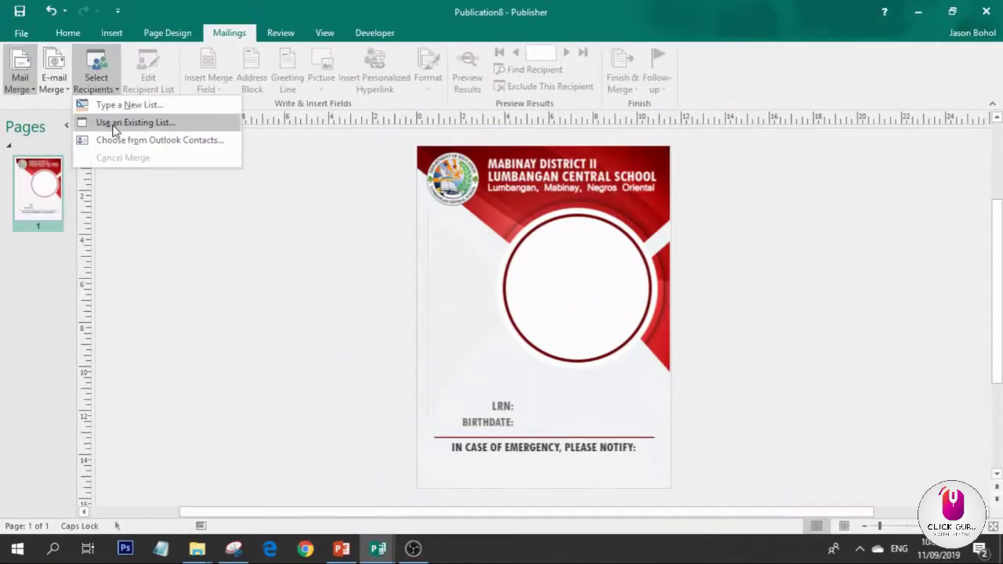
click(113, 124)
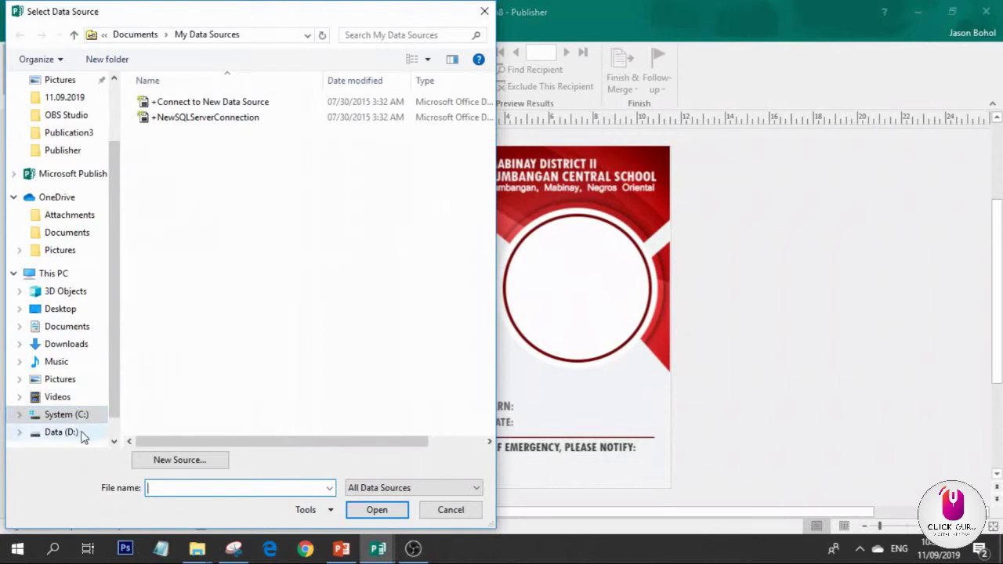
click(63, 432)
double_click(179, 119)
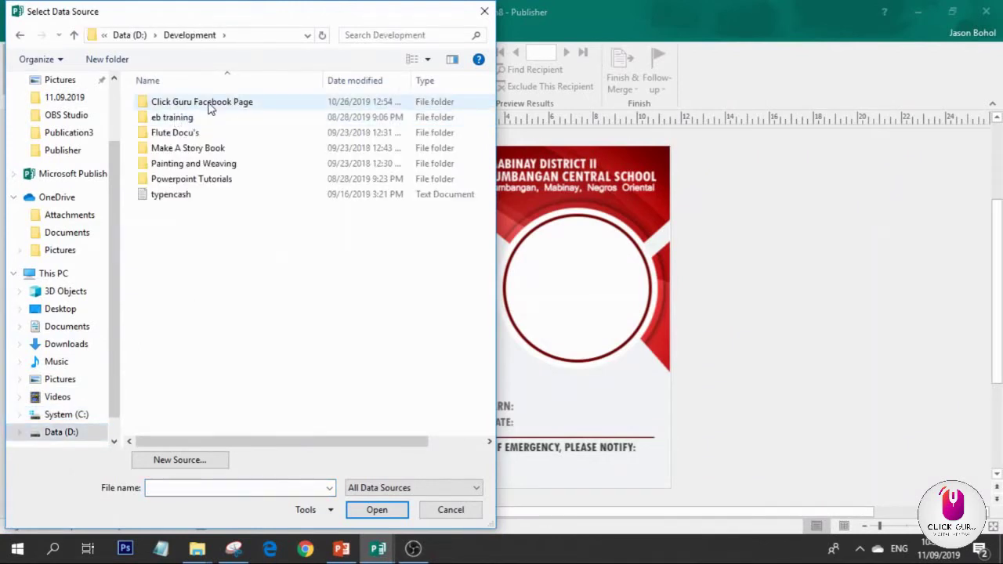
double_click(208, 105)
double_click(175, 103)
click(186, 136)
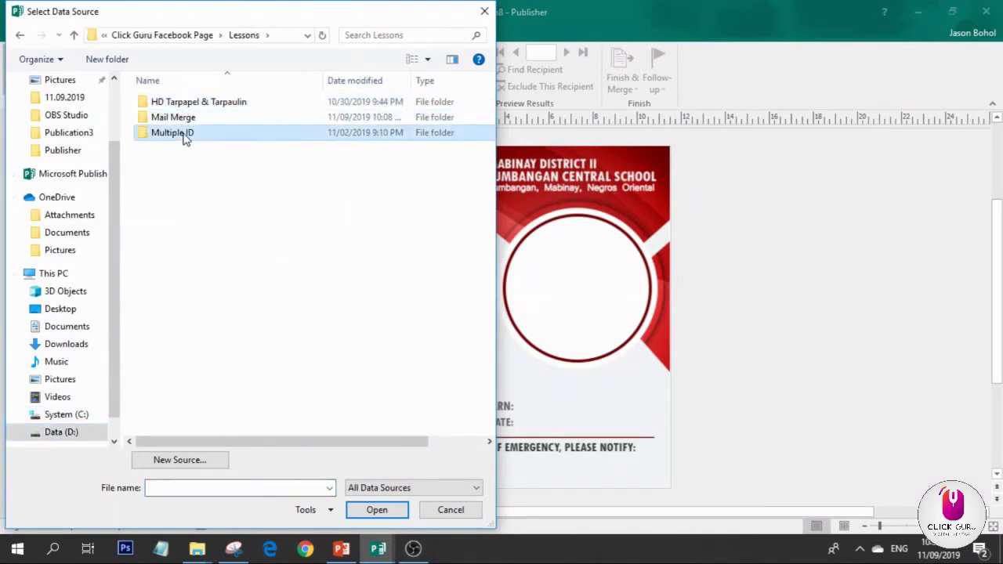
double_click(185, 137)
double_click(208, 134)
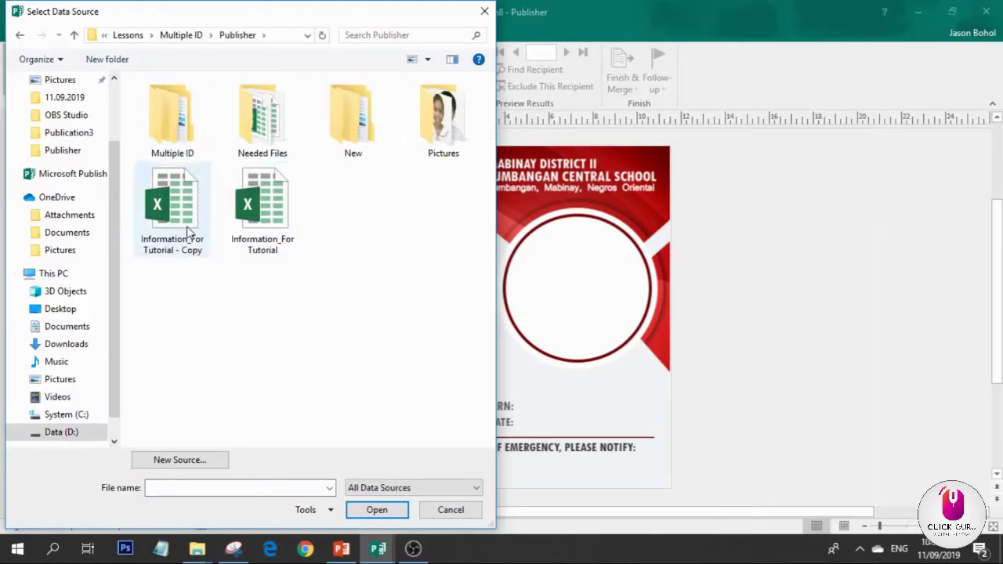
Step: Open Information_For Tutorial - Copy, pick the FINALS table, and accept all 100 learners
click(188, 232)
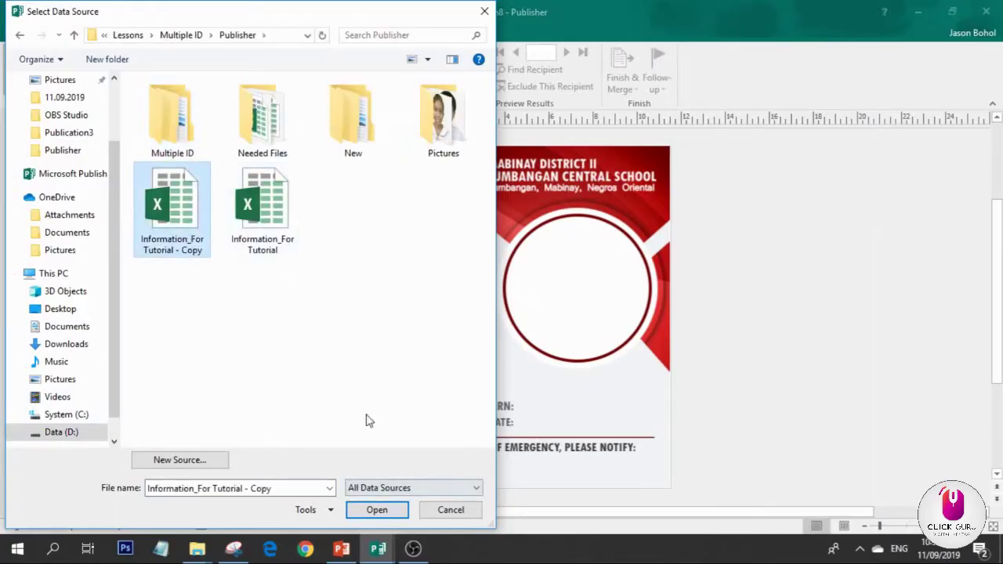
click(384, 513)
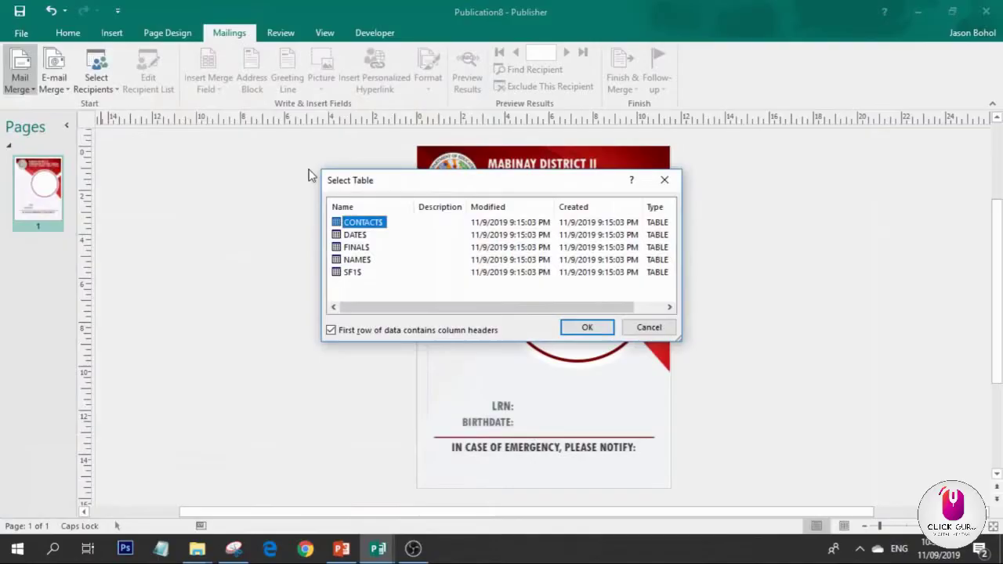
click(355, 234)
click(355, 248)
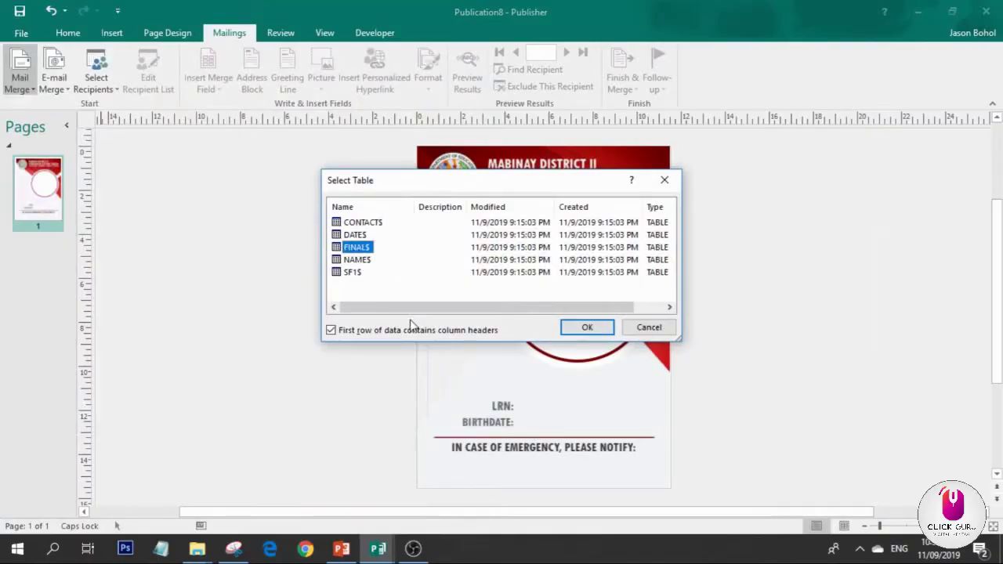
click(586, 328)
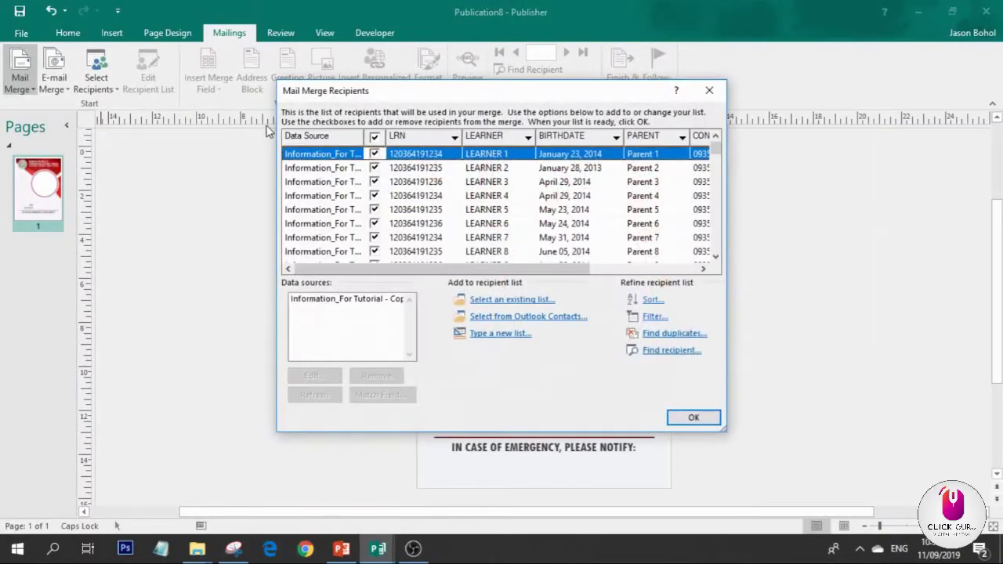
scroll(376, 169, down, 20)
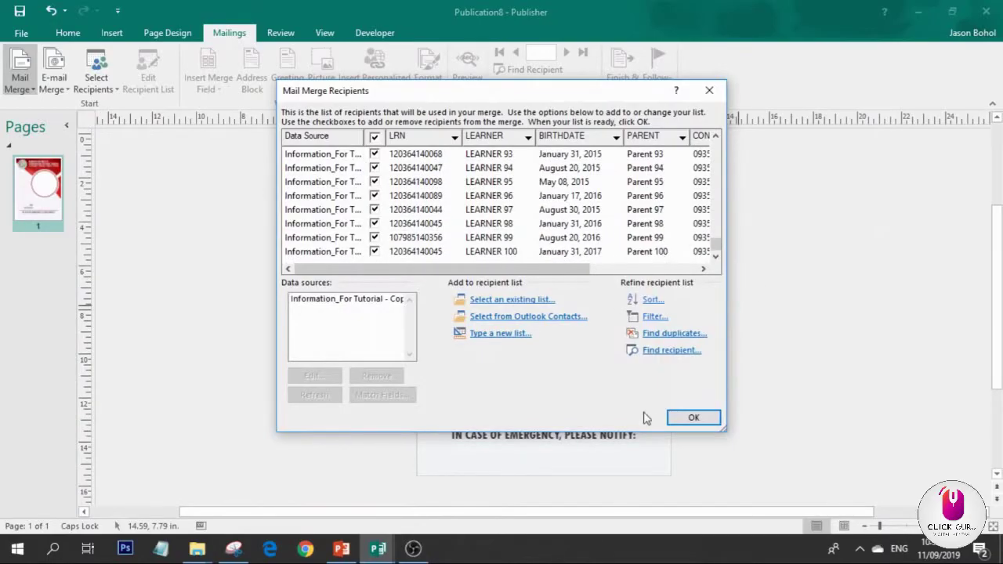
click(692, 416)
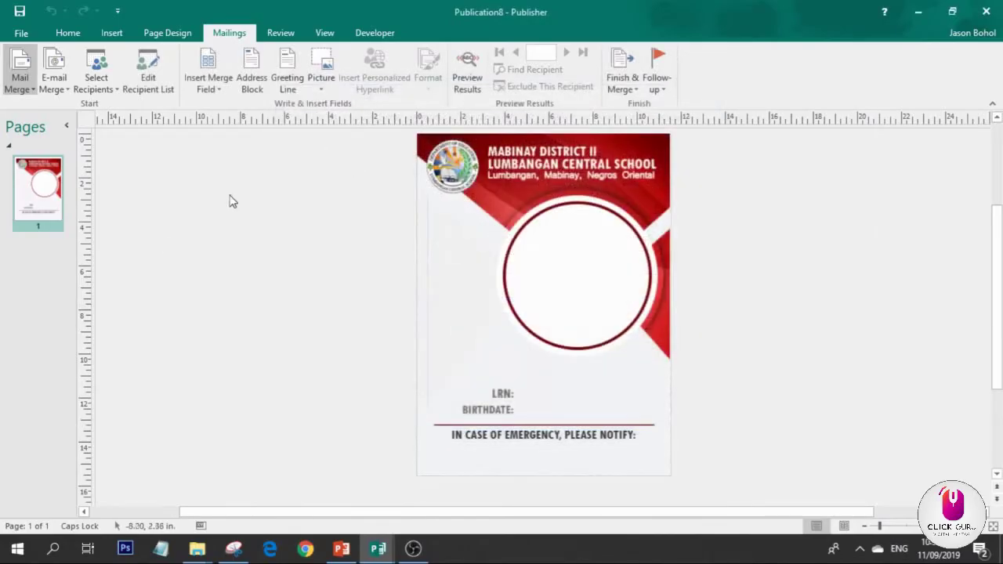
Step: Insert an enlarged PICTURE merge field and preview the merged learner results
click(321, 82)
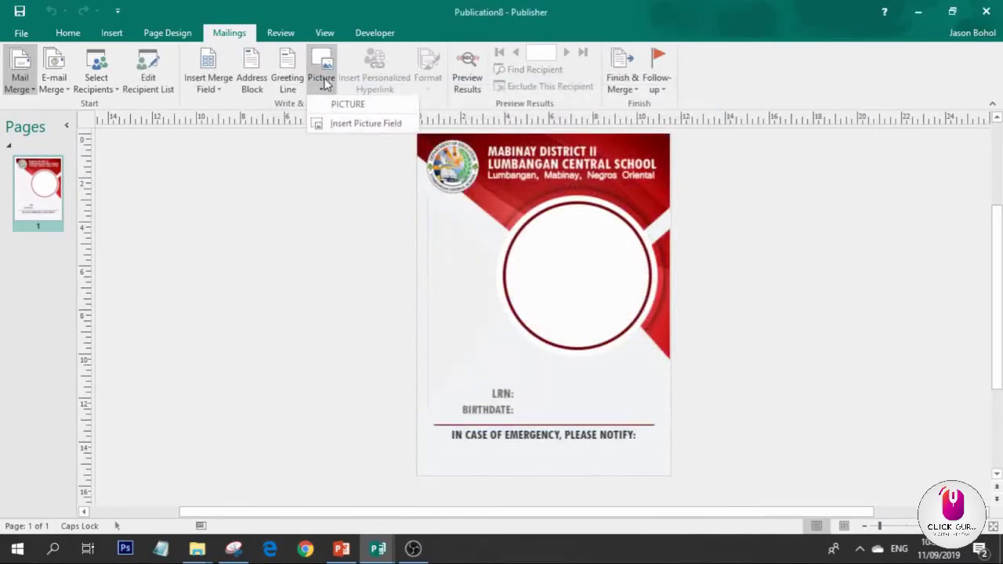
click(364, 123)
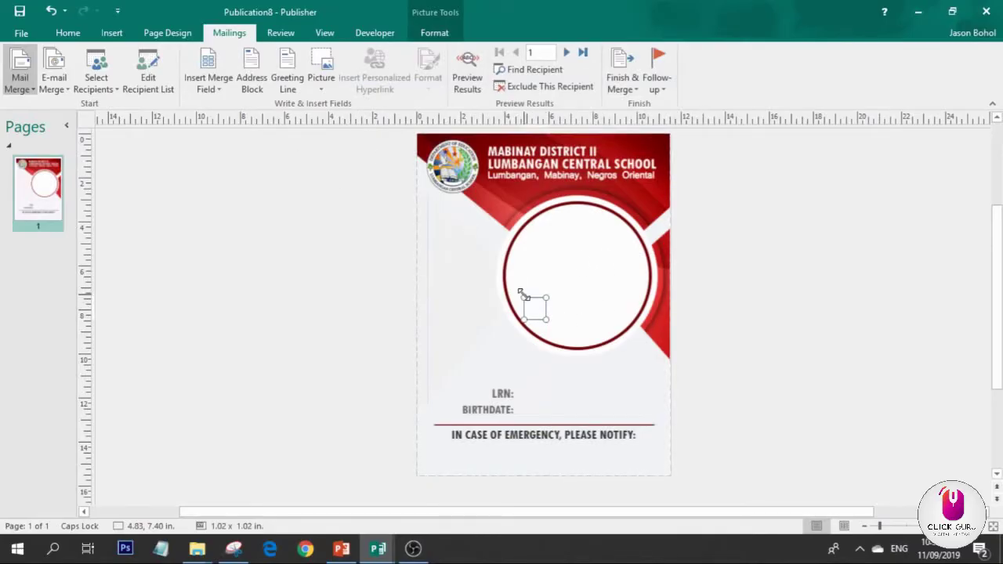
drag(523, 295, 426, 200)
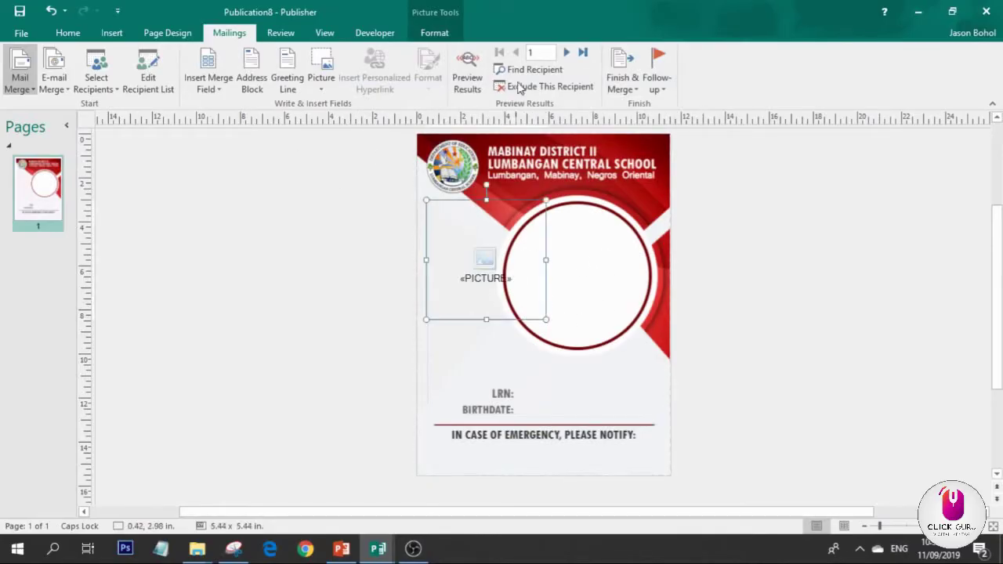
click(477, 79)
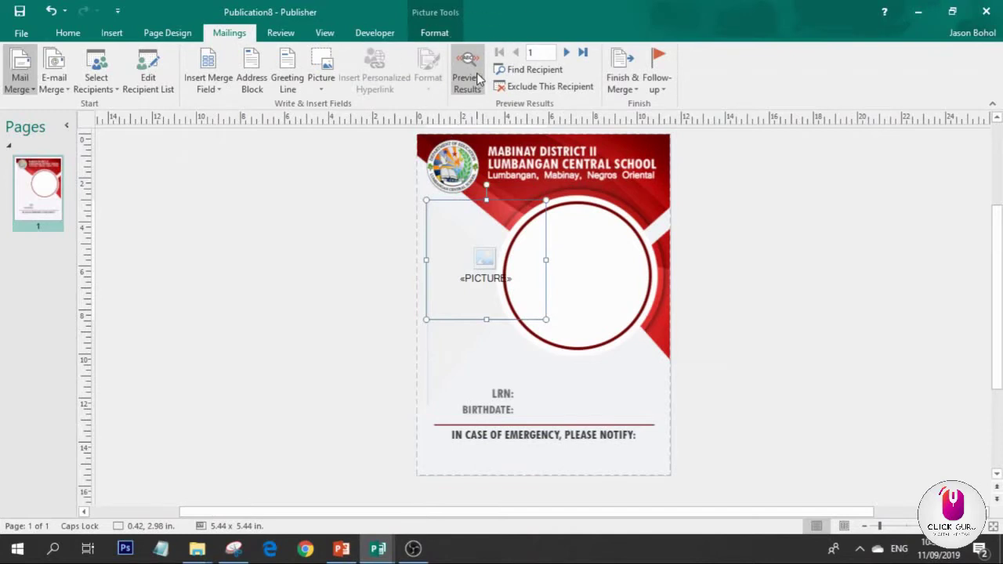
Step: Fit the learner photo into the circle and send it behind the red frame
drag(472, 282, 571, 313)
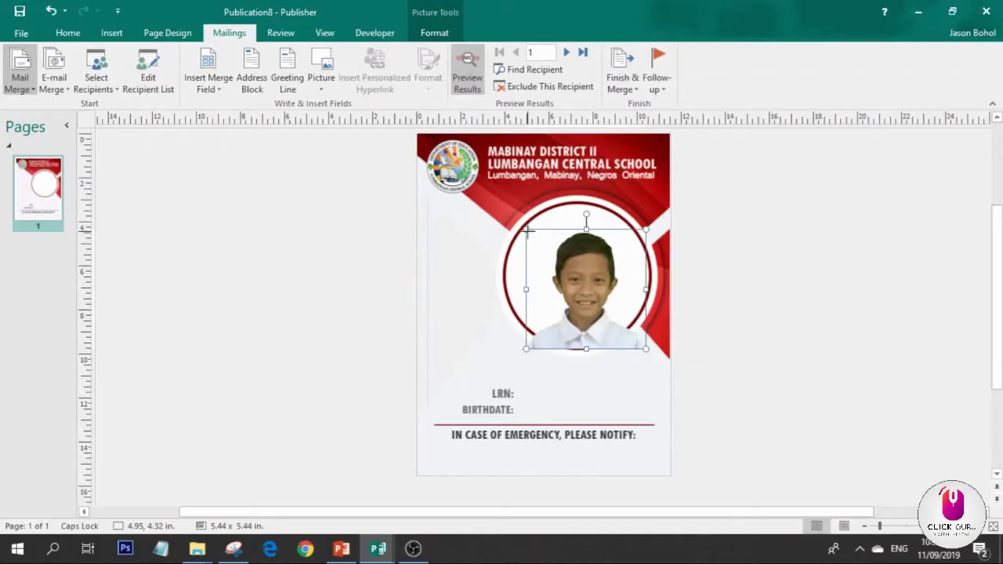
drag(527, 230, 500, 203)
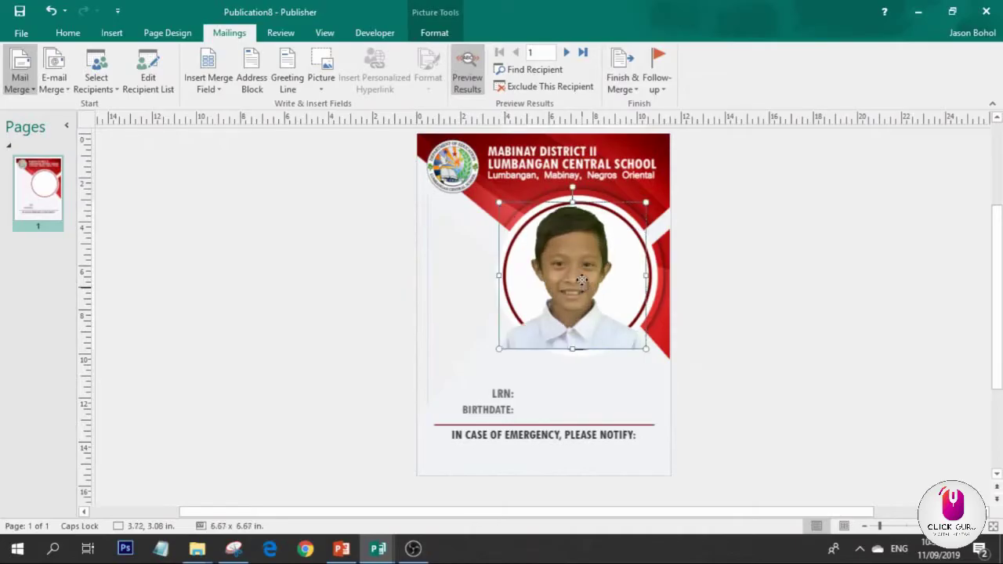
drag(582, 279, 586, 275)
click(434, 32)
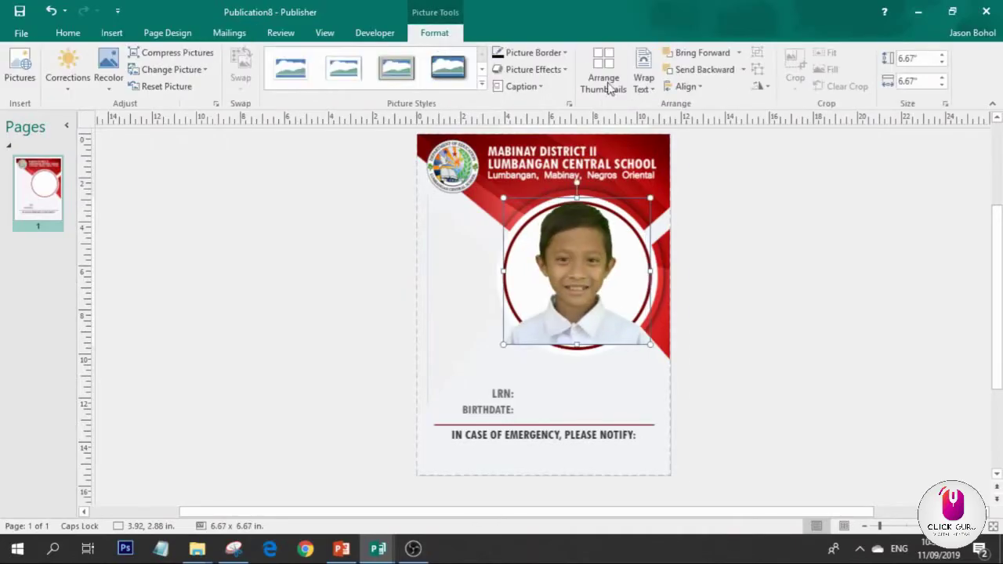
click(713, 71)
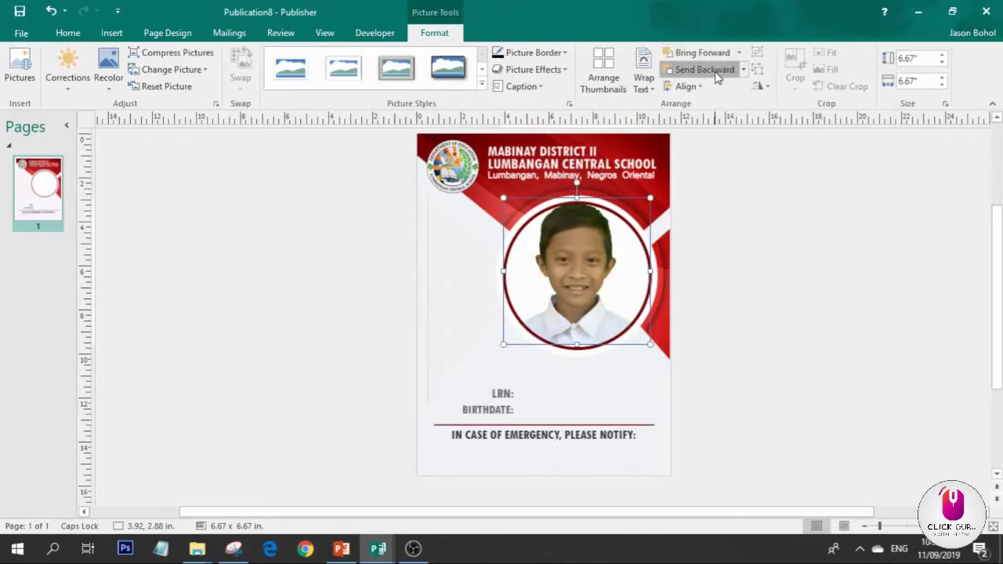
key(Down)
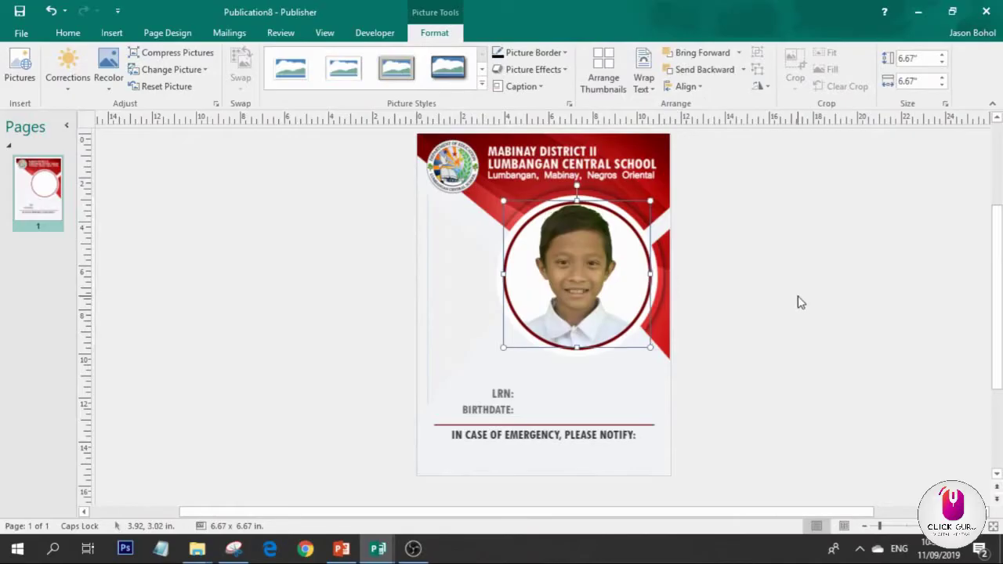
click(799, 303)
click(566, 276)
Step: Send the full-page card background behind the round student photo
click(853, 284)
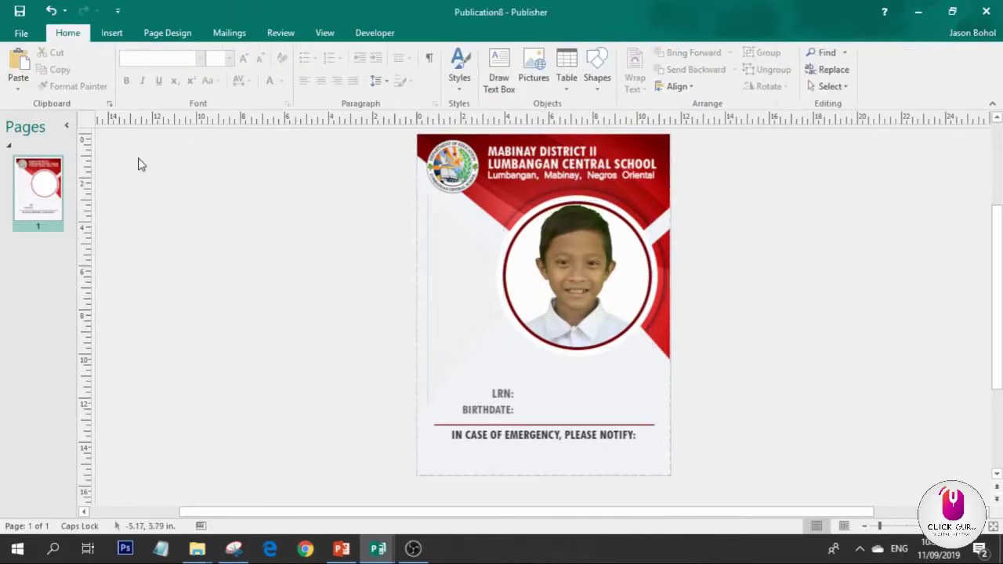
click(571, 287)
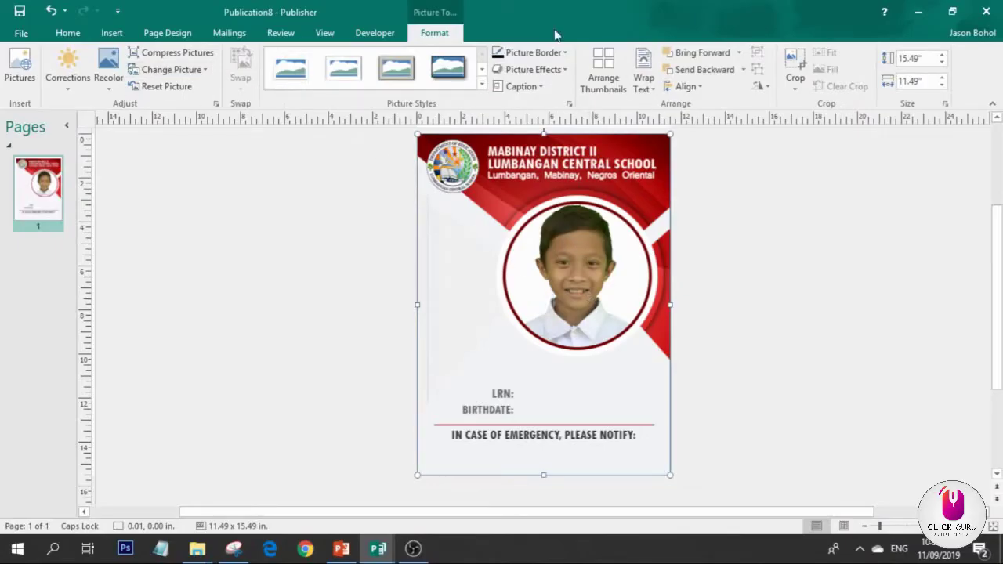
click(704, 69)
click(795, 329)
click(593, 303)
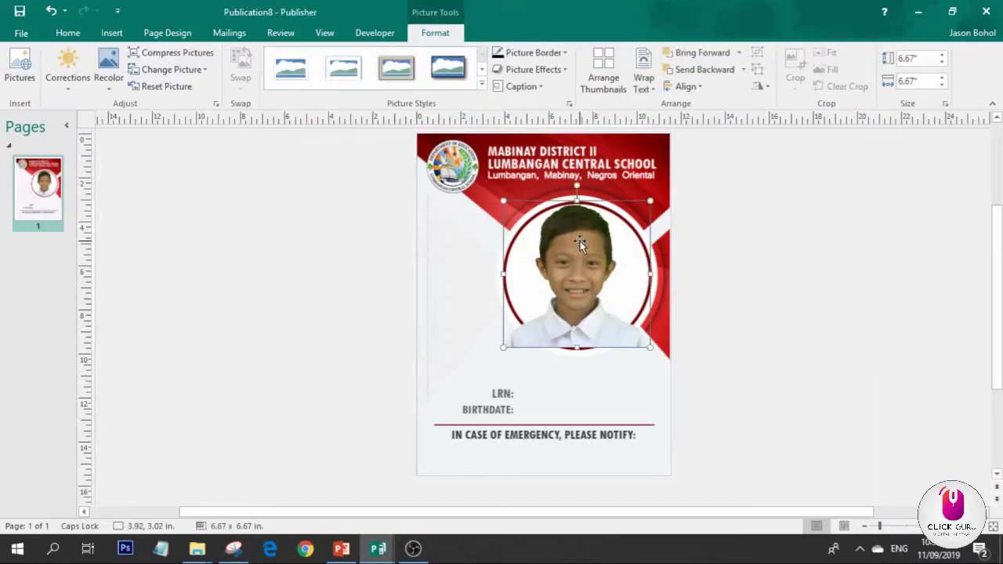
Step: Place a copy of the photo on the card's left, enlarge it to 8.57 inches, and send it behind
drag(582, 241, 436, 250)
drag(430, 288, 427, 330)
drag(336, 225, 312, 207)
drag(409, 319, 427, 306)
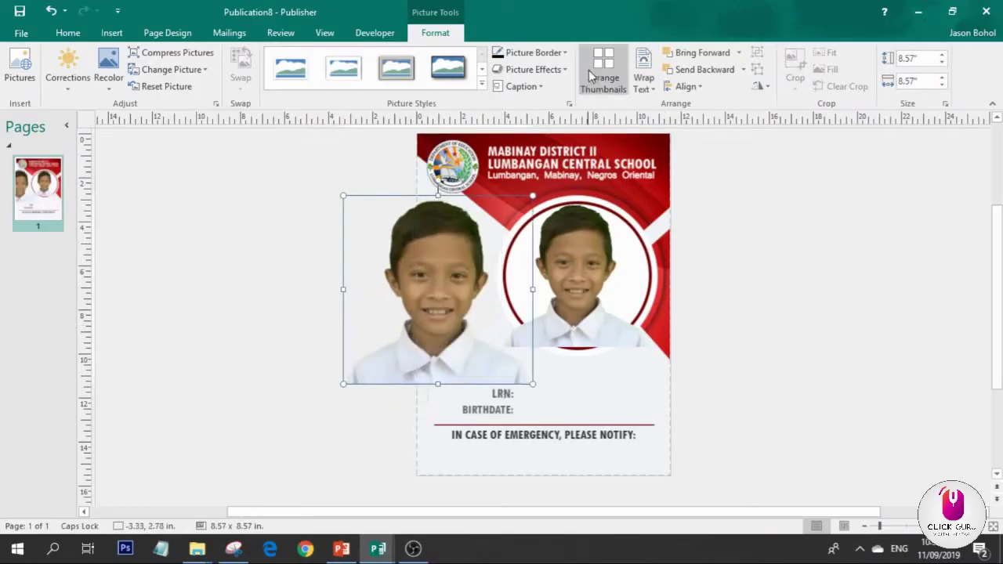
click(679, 71)
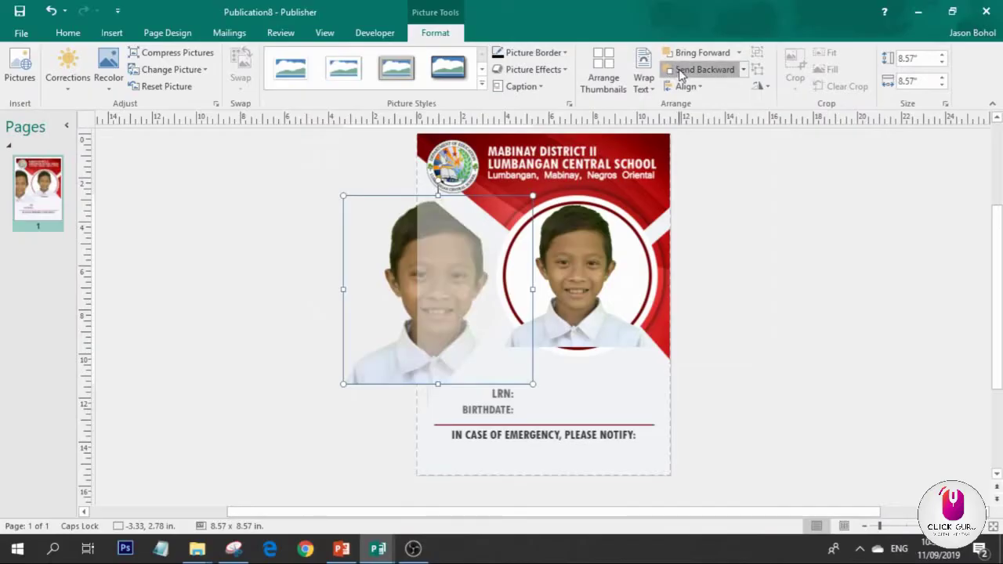
Step: Recolor the large left photo with Washout and nudge it into place
click(111, 83)
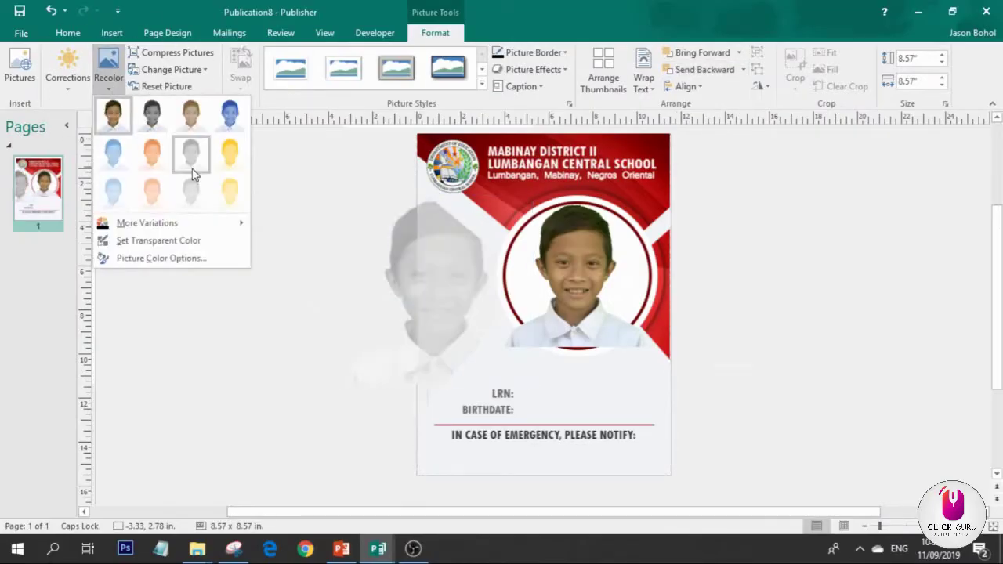
click(192, 166)
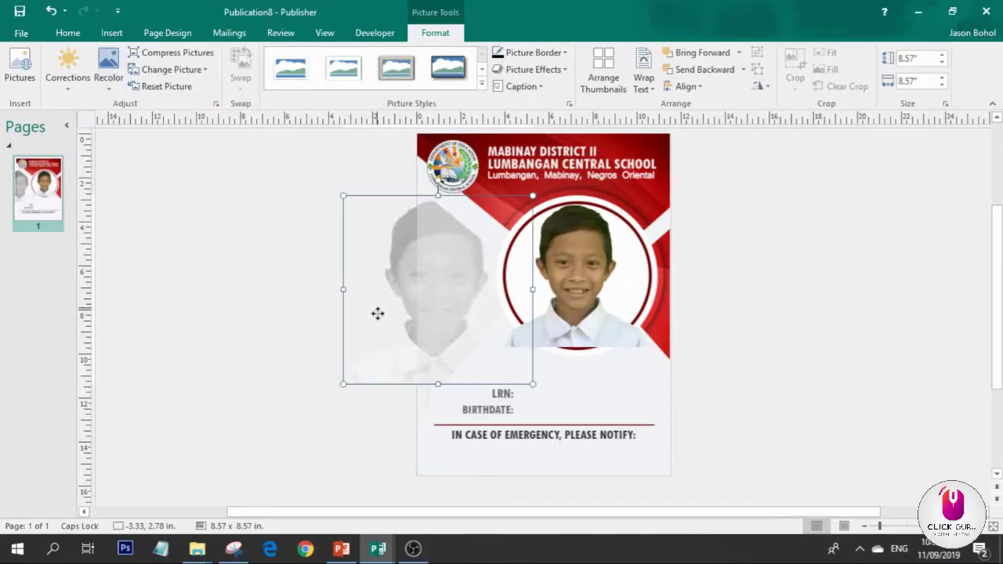
drag(377, 314, 385, 329)
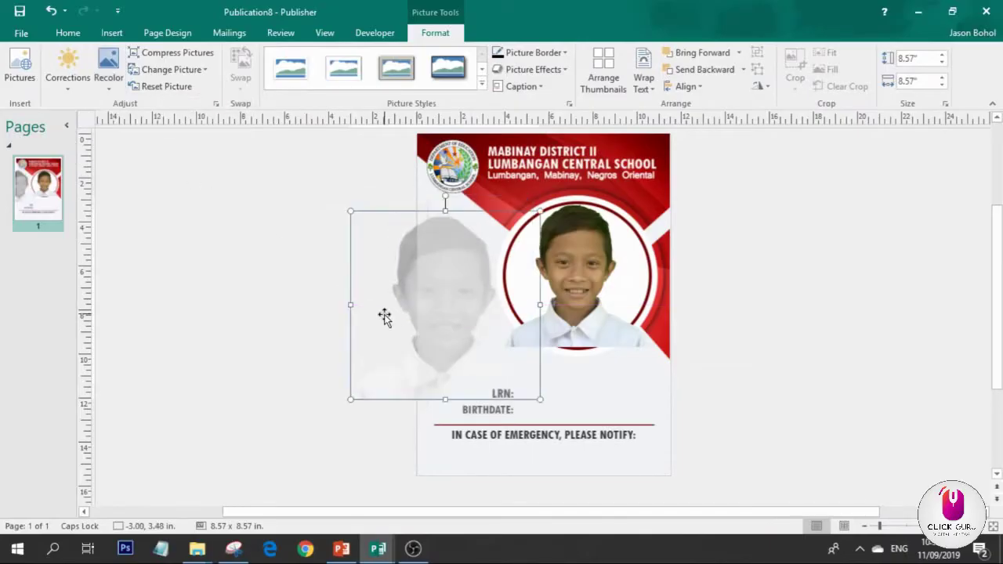
click(589, 296)
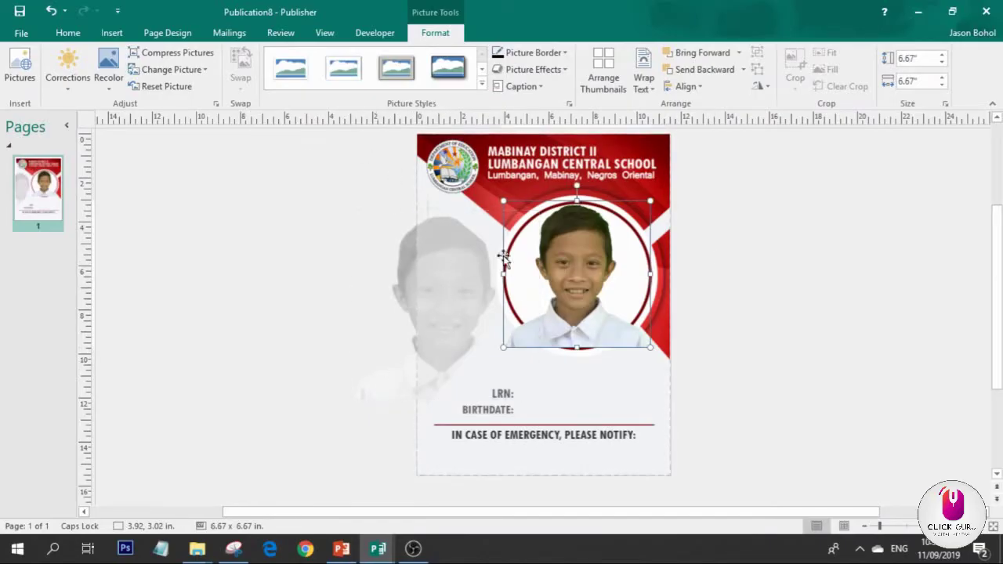
click(405, 274)
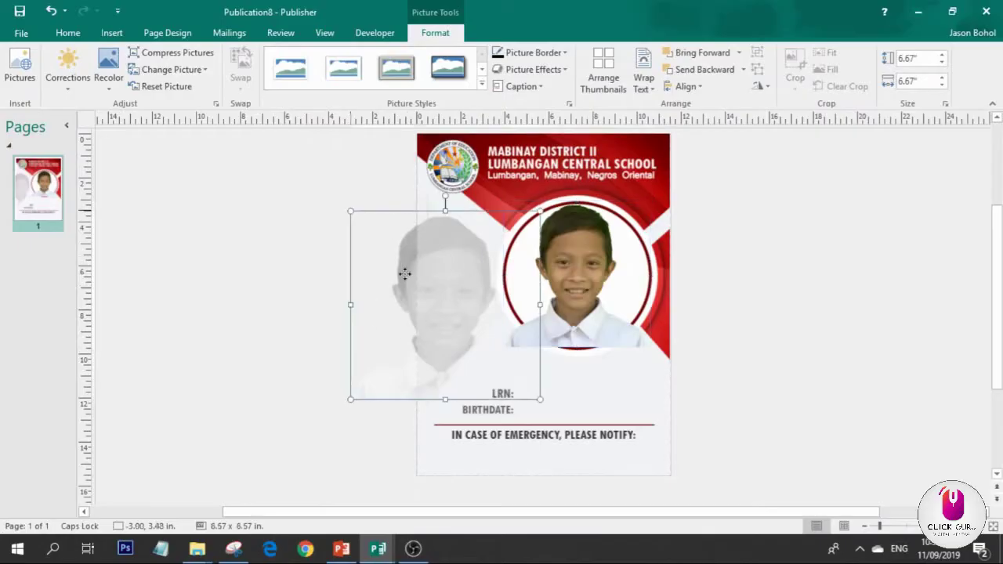
Step: Draw an oval over the photo frame, size it to fill the frame, and send it backward
click(111, 32)
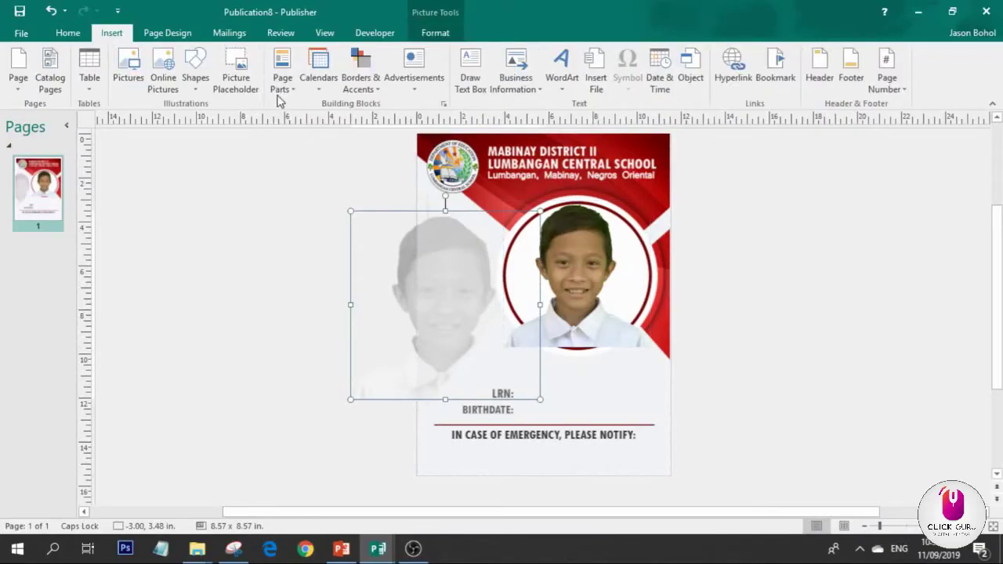
click(195, 71)
click(245, 136)
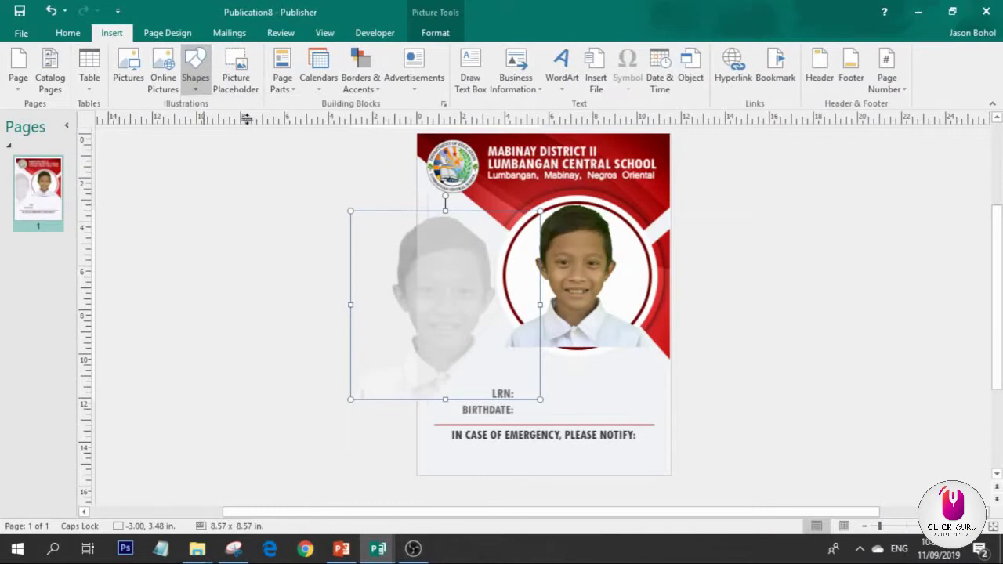
mouse_move(518, 207)
mouse_down()
mouse_move(545, 275)
mouse_move(658, 346)
mouse_up()
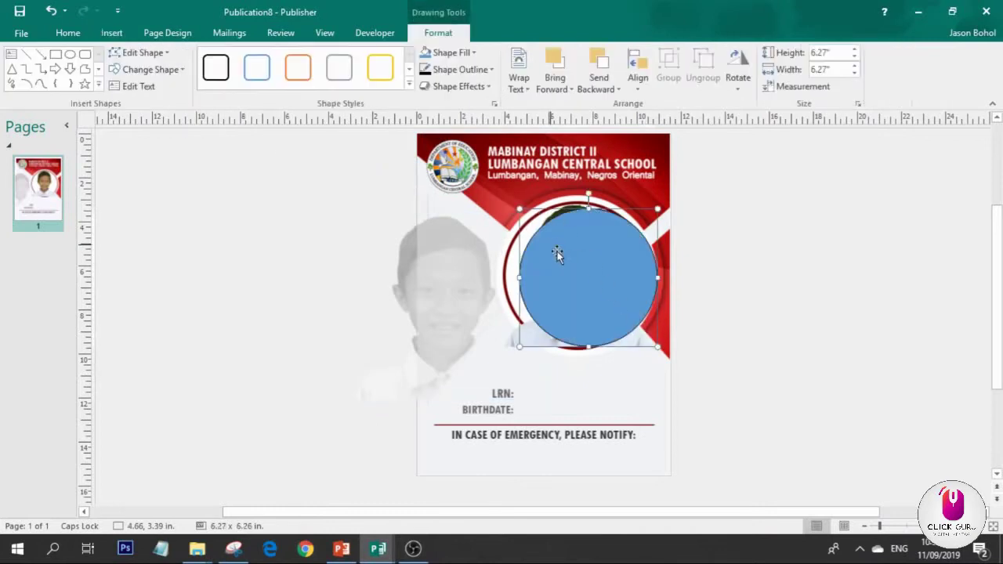
drag(559, 259, 542, 256)
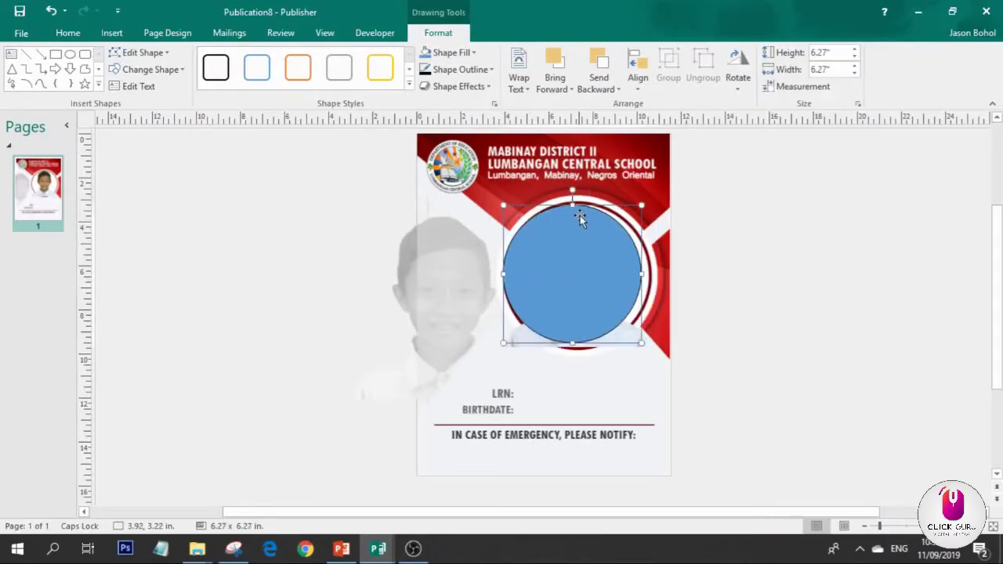
drag(571, 204, 572, 203)
drag(641, 274, 648, 274)
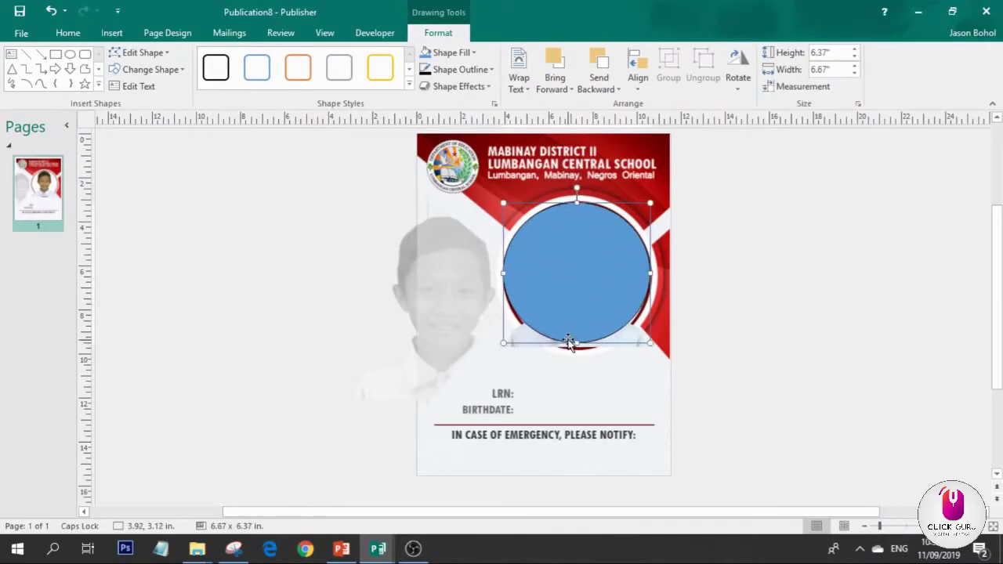
drag(577, 343, 581, 347)
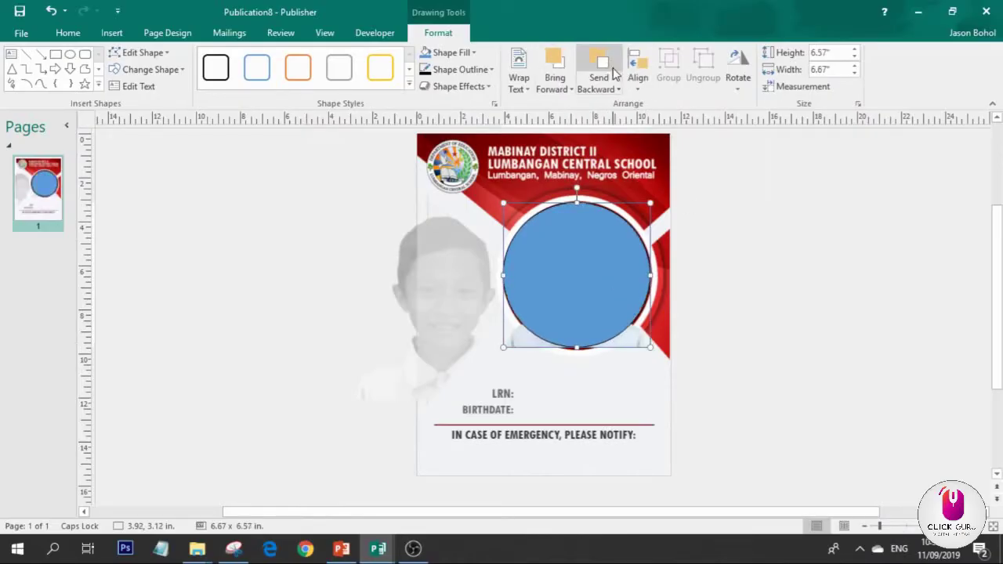
click(603, 64)
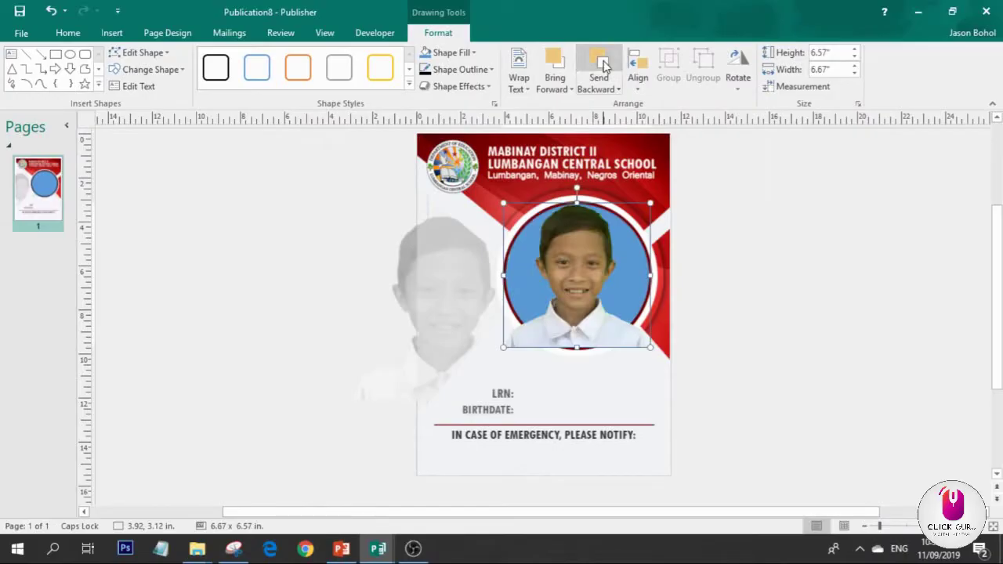
Step: Give the circle a light grey fill with no outline, and send the photo behind the ring
click(443, 53)
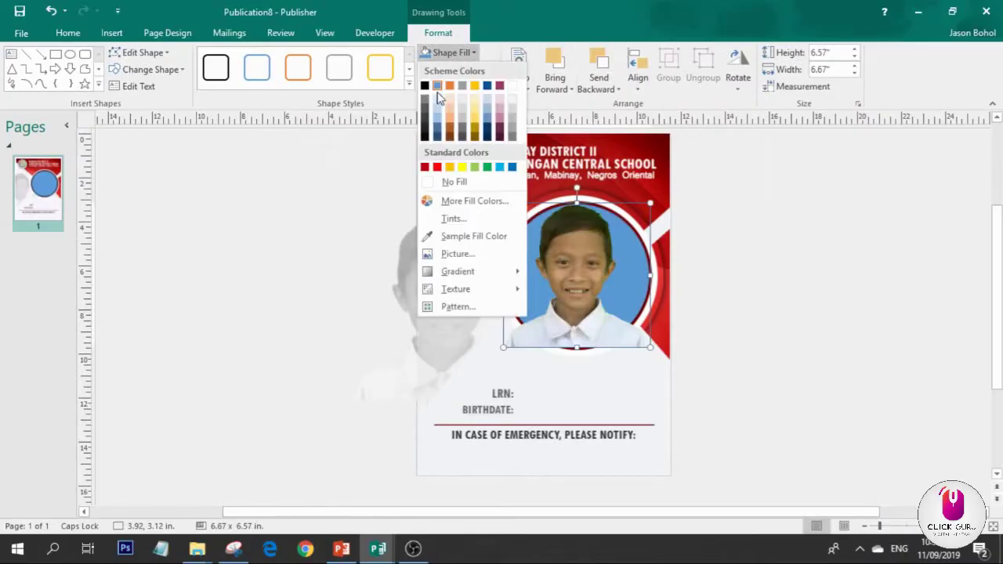
click(514, 110)
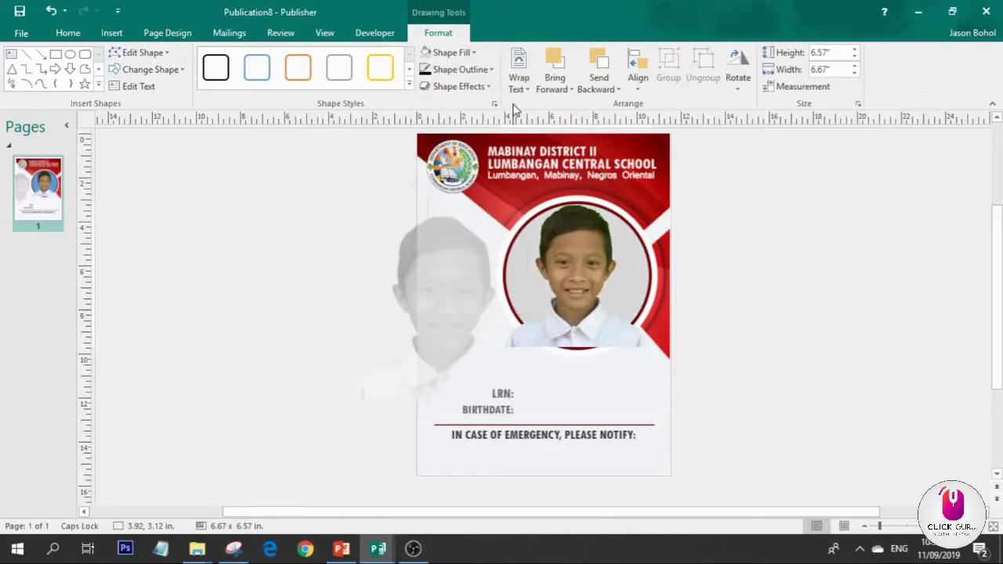
click(455, 69)
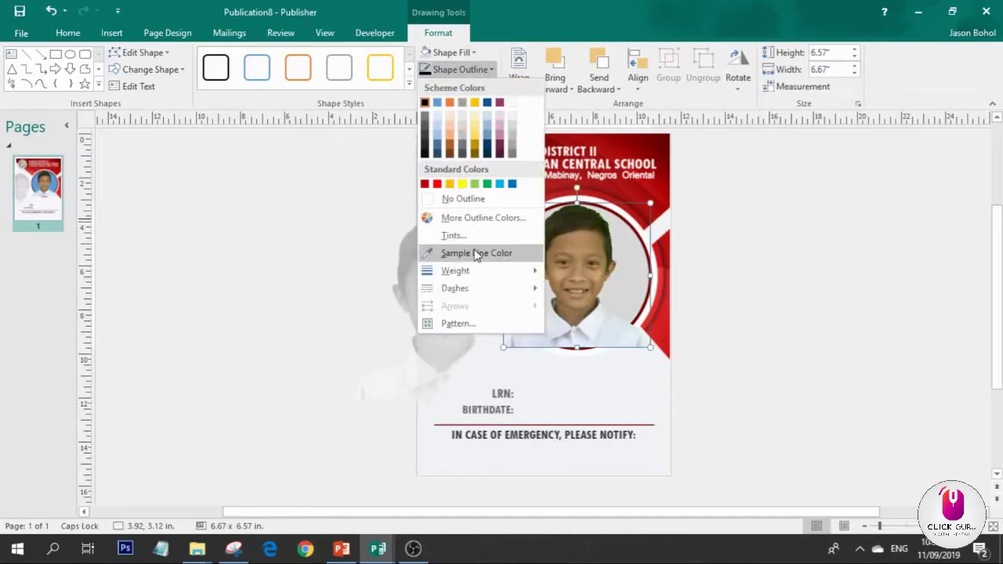
click(474, 199)
click(604, 305)
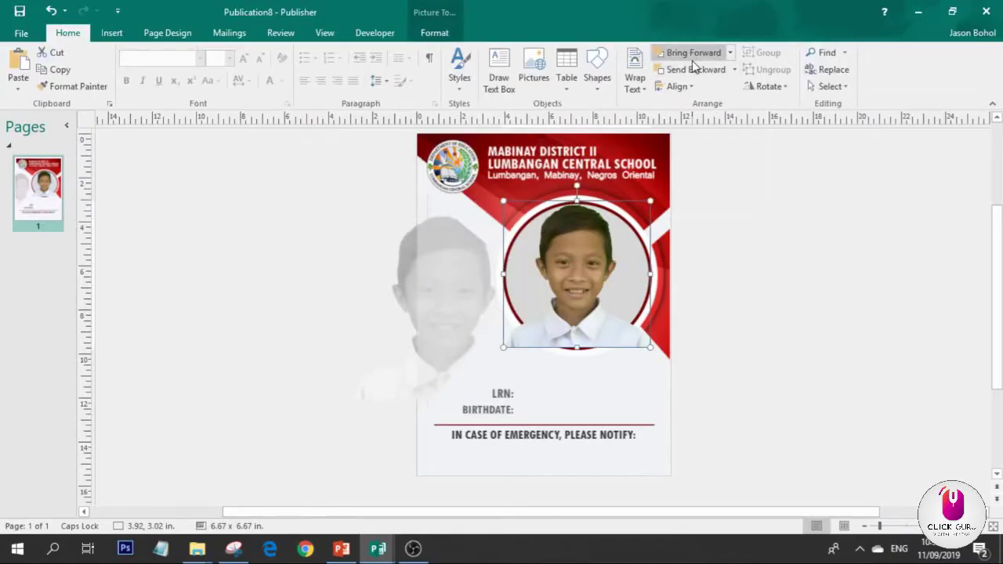
click(694, 69)
click(835, 245)
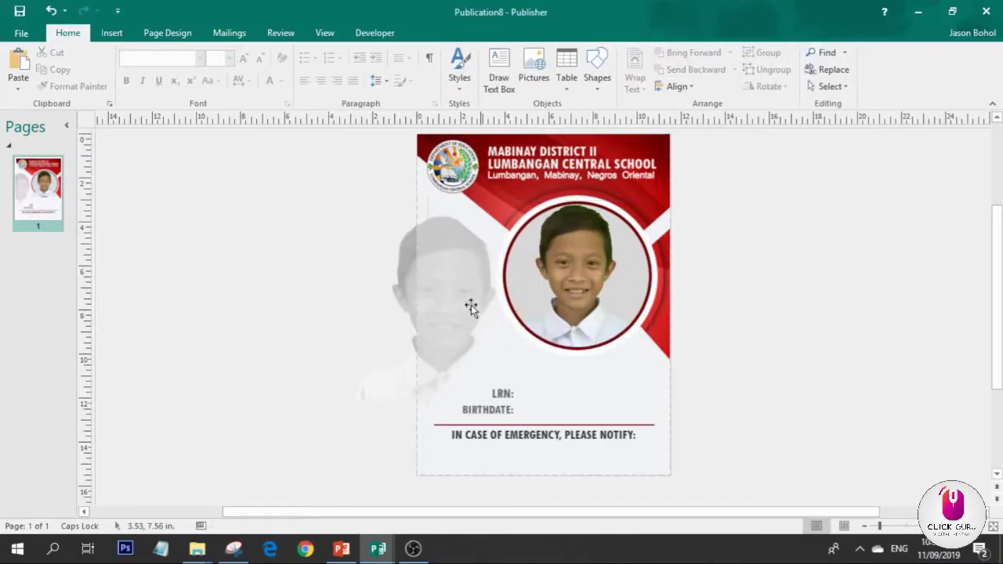
click(419, 314)
click(353, 339)
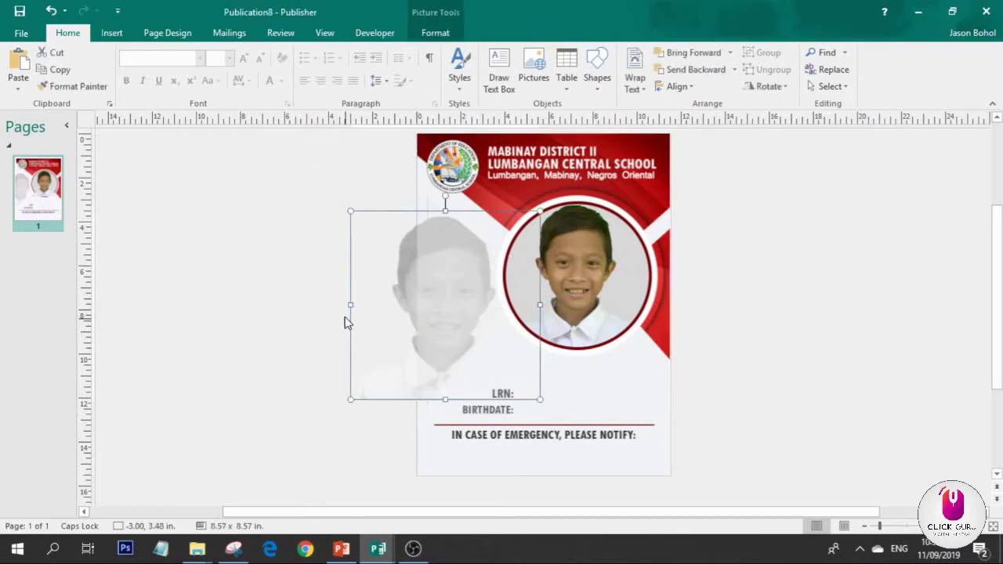
Step: Draw a wide text box above the LRN line
click(111, 33)
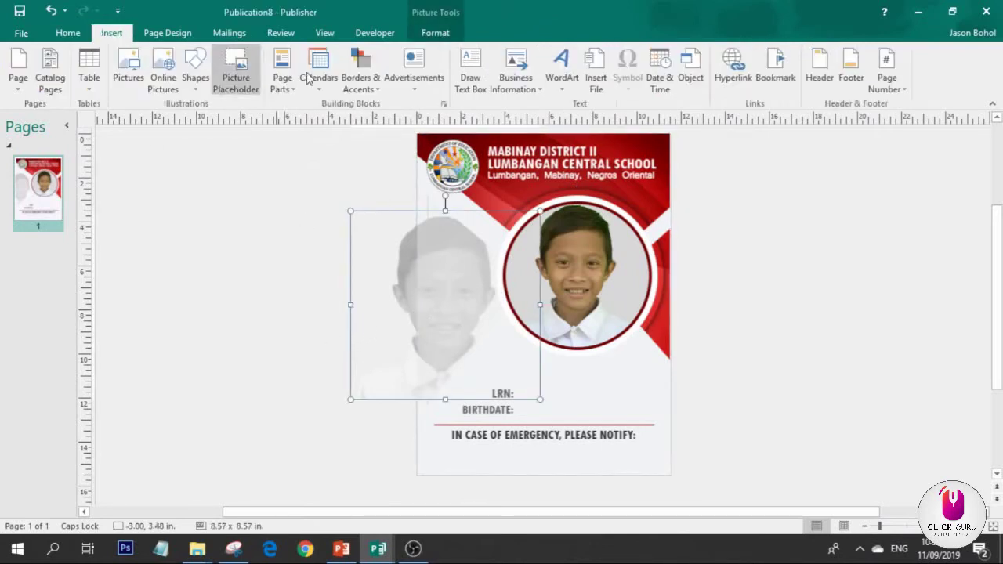
click(472, 71)
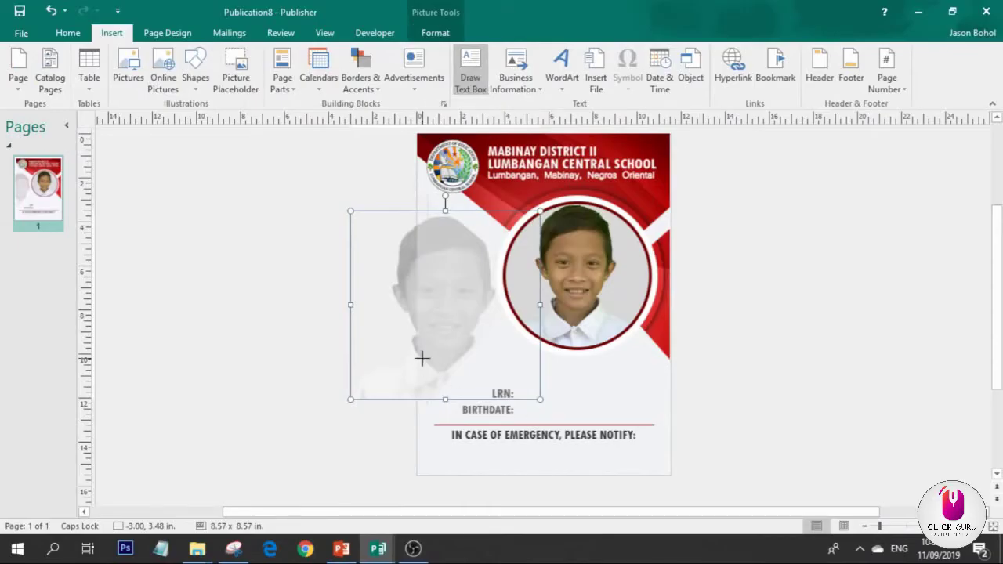
drag(417, 356, 669, 395)
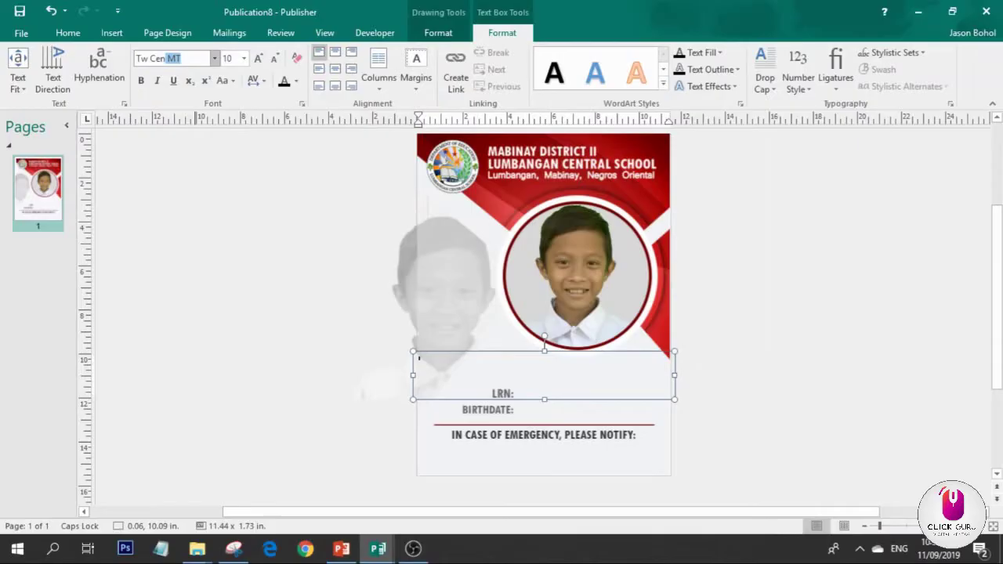
key(Escape)
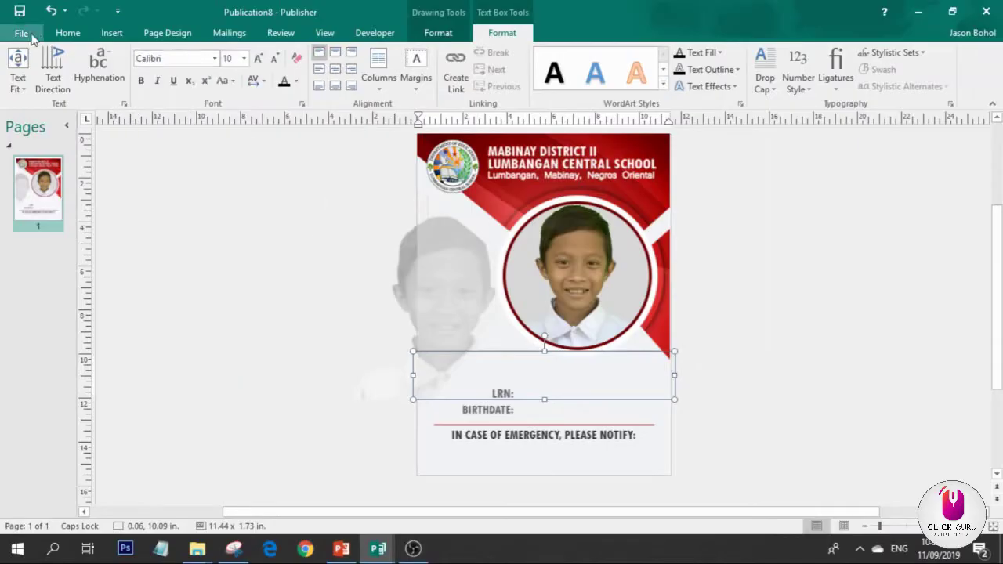
Step: Set the text box font to Tw Cen MT Condensed at 72 point
click(213, 62)
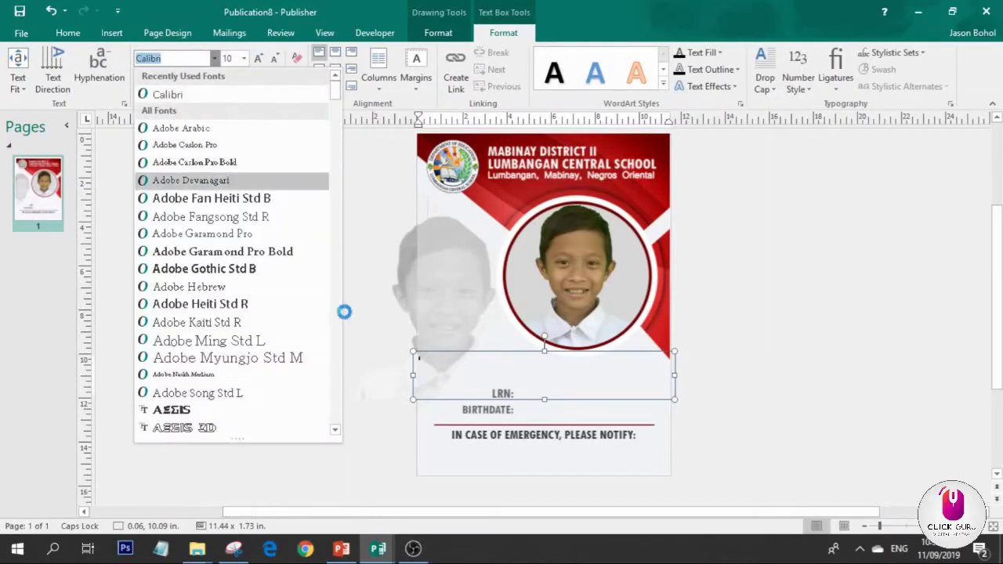
scroll(266, 384, down, 20)
scroll(265, 375, down, 6)
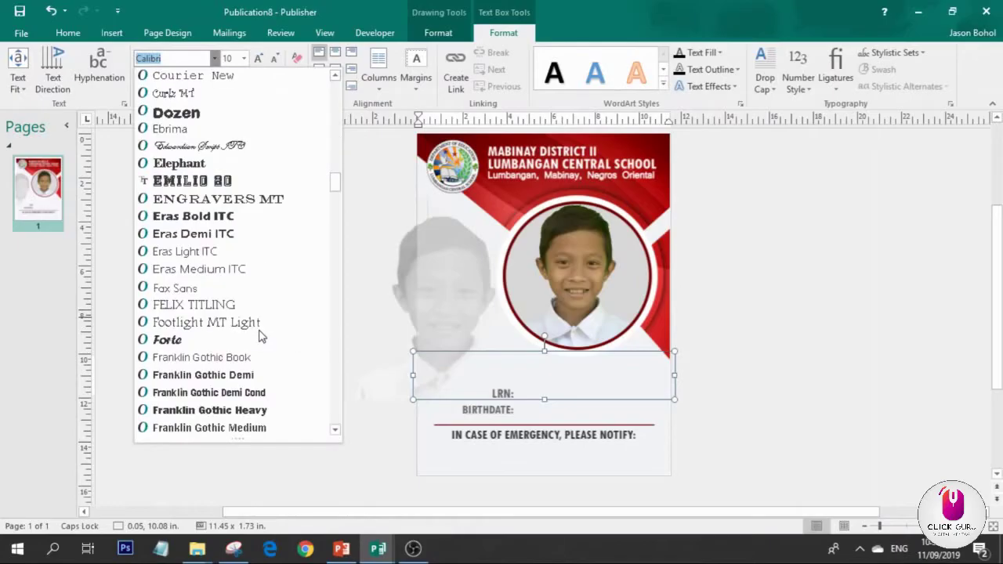
text(Tw Cen MT)
scroll(261, 432, down, 1)
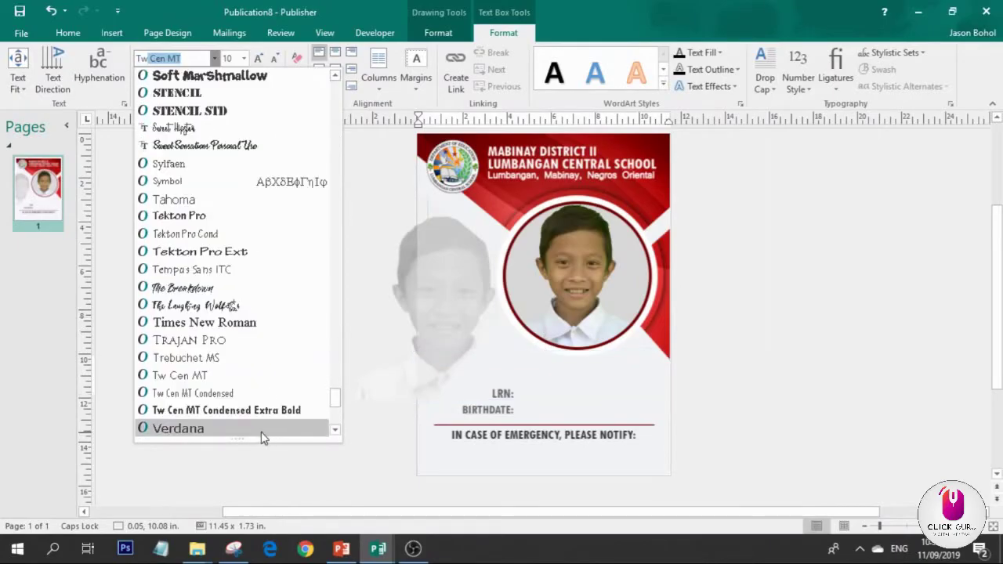
click(254, 394)
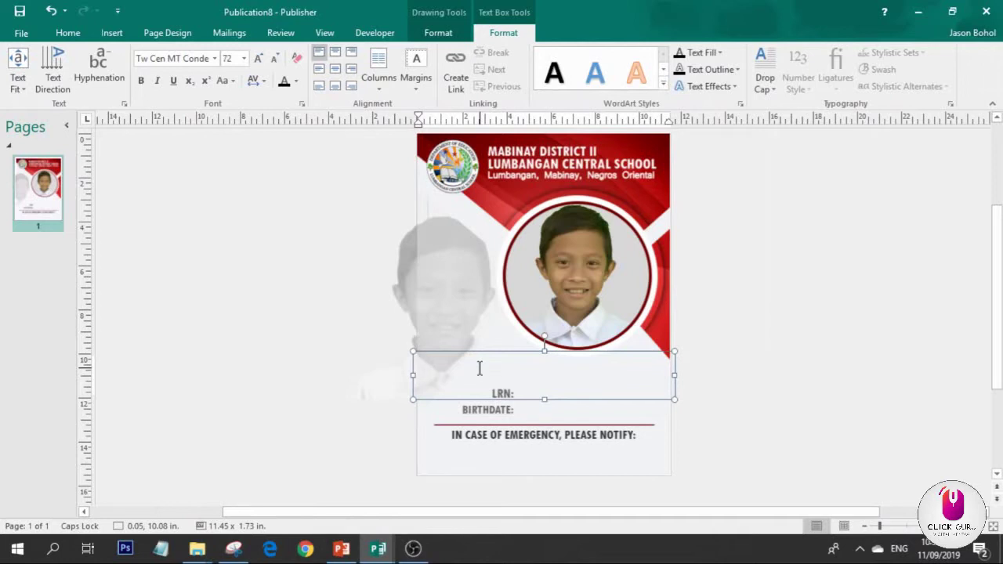
Step: Insert the LEARNER merge field into the name box under the photo and centre it
click(230, 35)
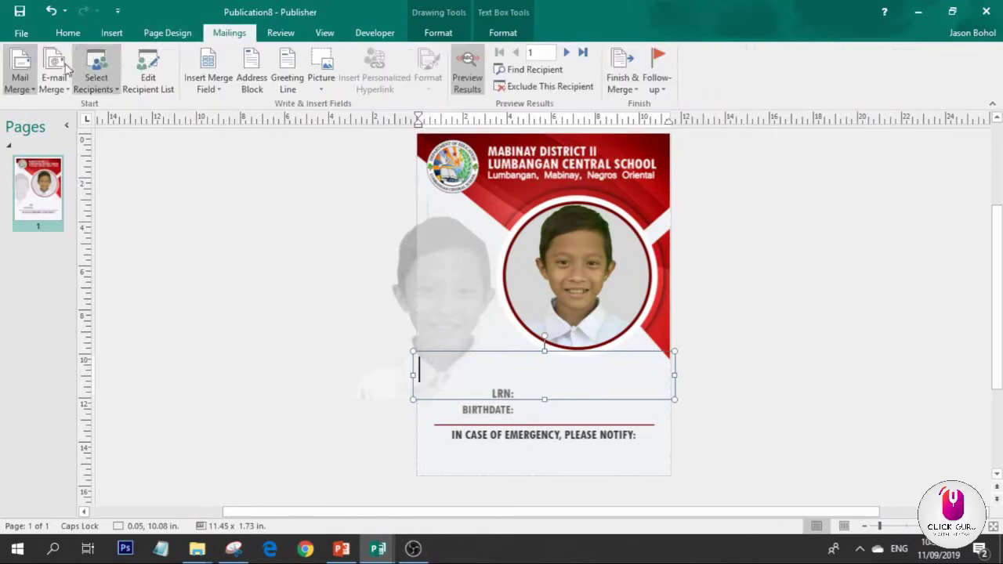
click(206, 81)
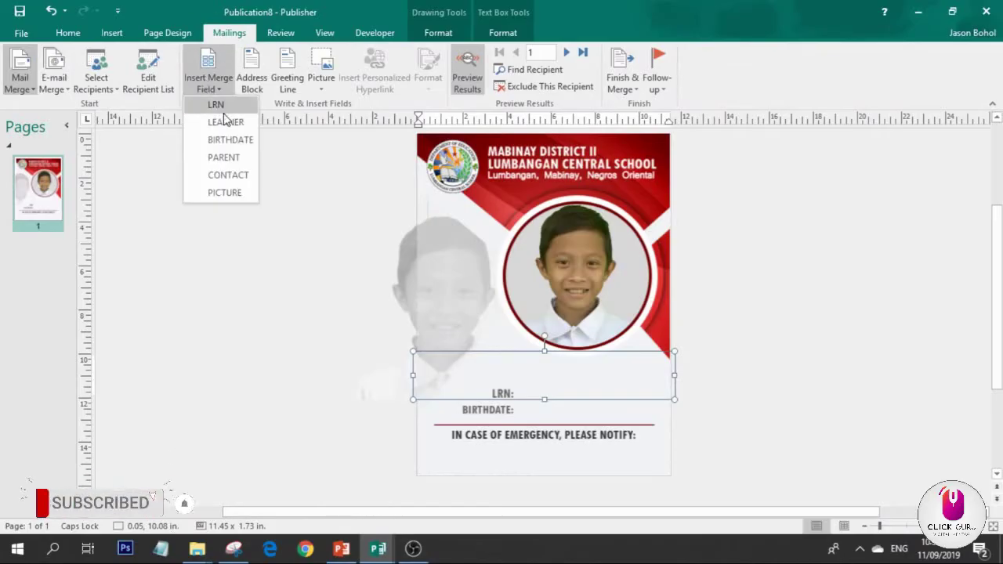
click(226, 123)
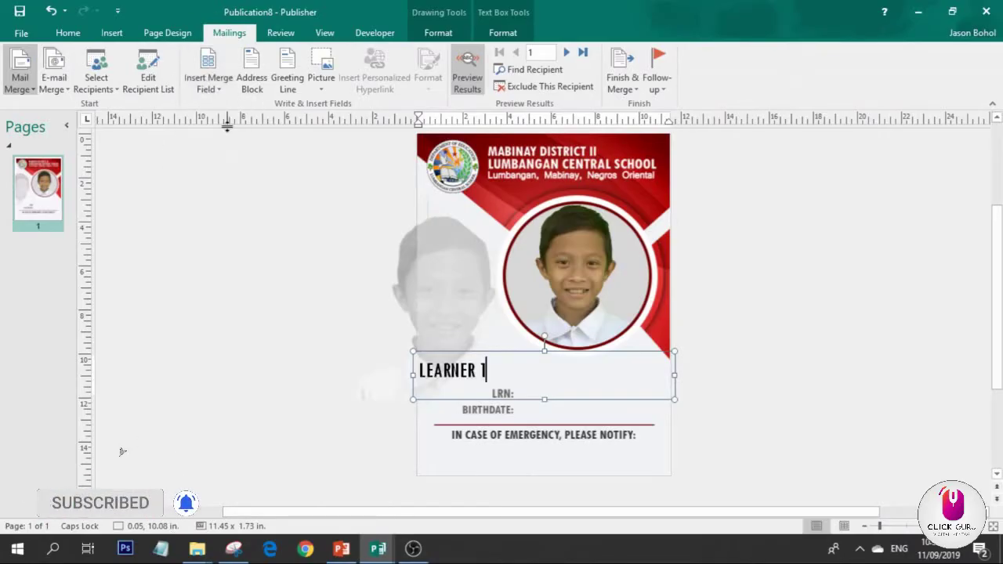
key(ctrl+e)
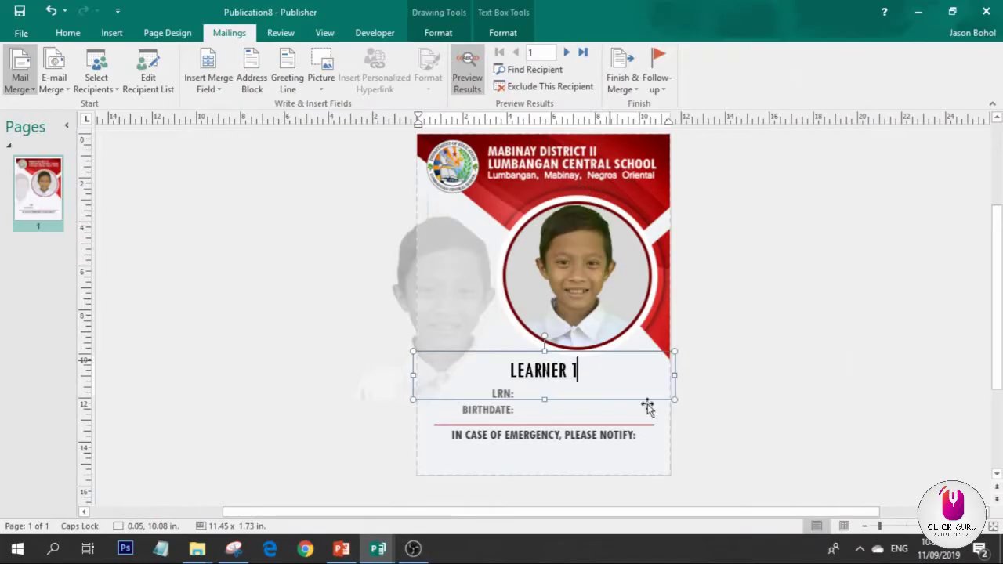
click(792, 436)
Step: Duplicate the LEARNER 1 name box, move the copy slightly lower and narrow it to 7.87 inches
click(562, 376)
click(575, 402)
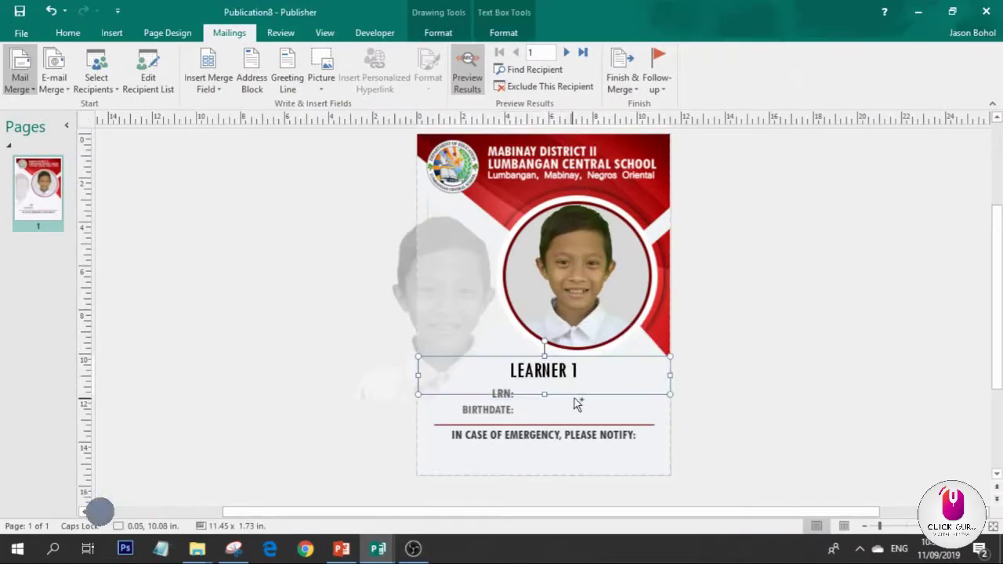
key(Down)
key(Right)
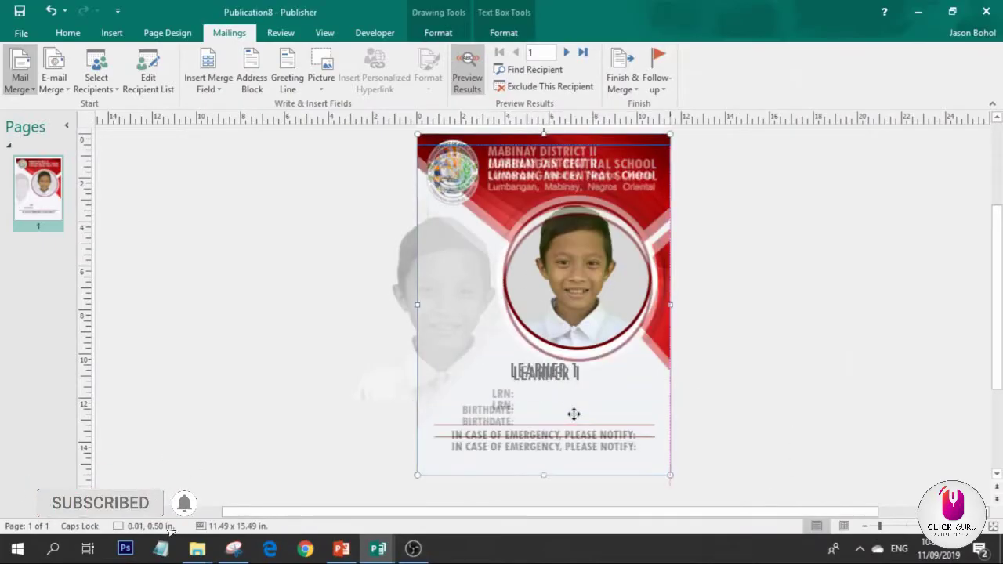
click(561, 382)
click(561, 405)
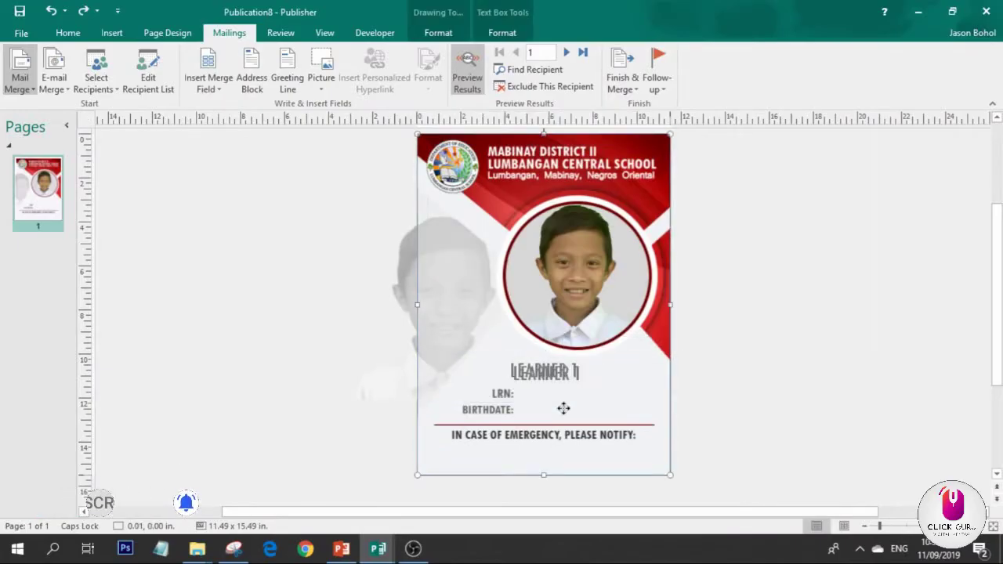
click(548, 384)
click(503, 358)
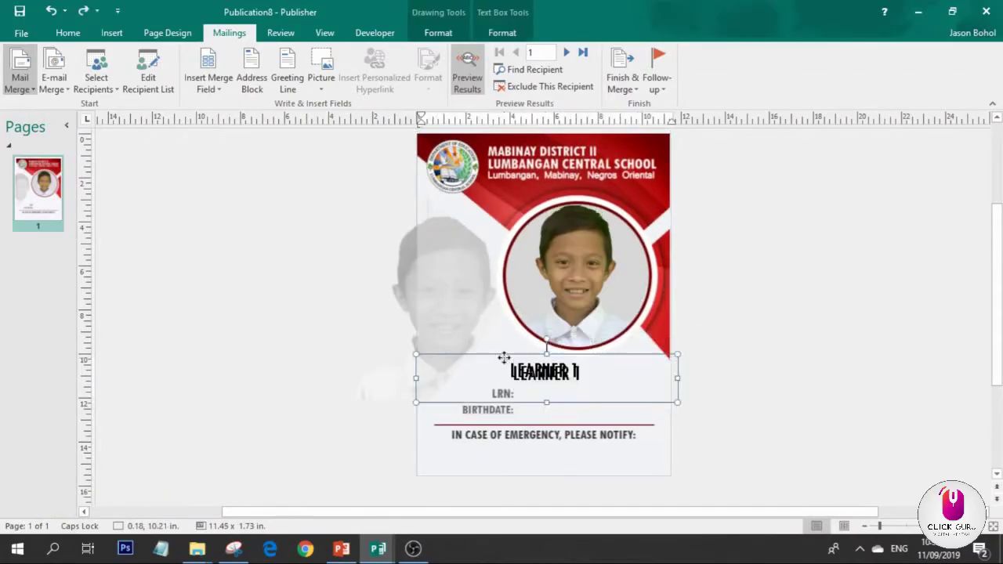
drag(506, 356, 513, 369)
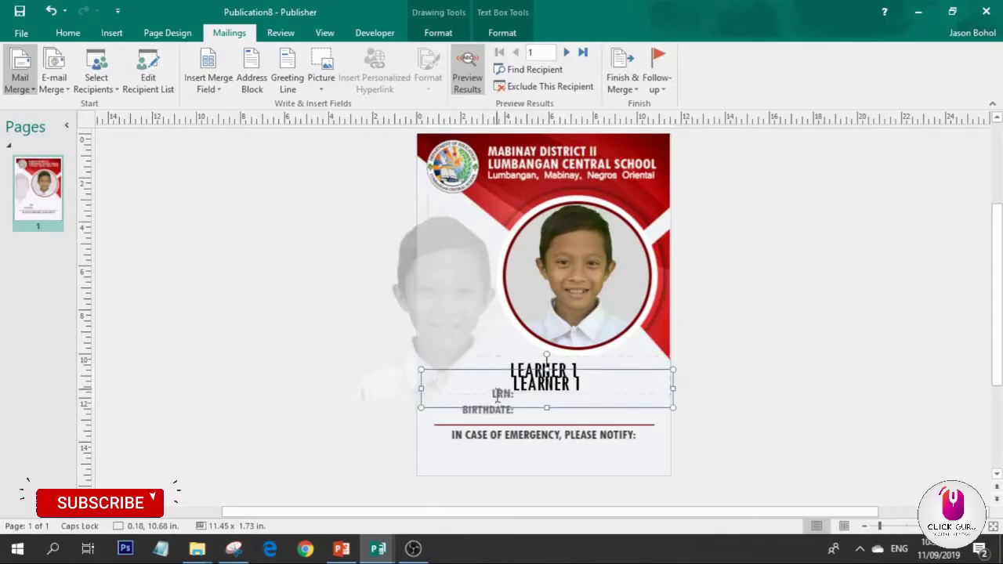
drag(420, 391, 499, 391)
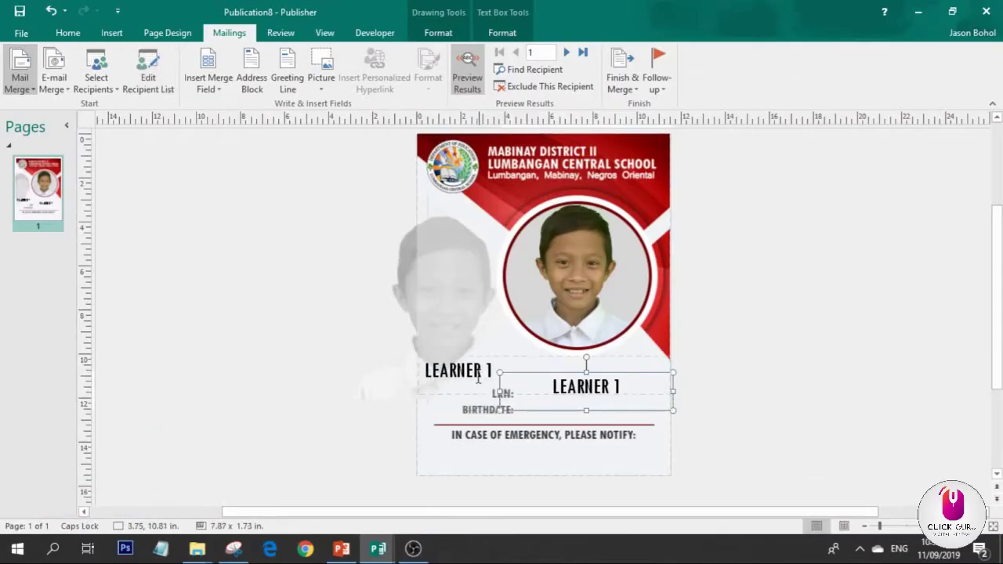
click(456, 360)
Step: Set text wrapping to None on the original LEARNER 1 name box
click(457, 357)
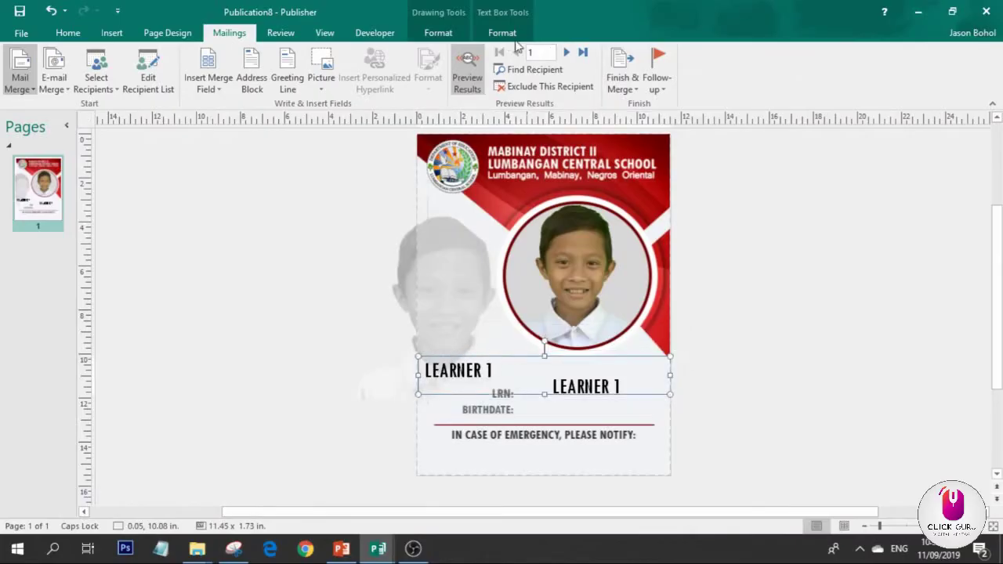
click(451, 35)
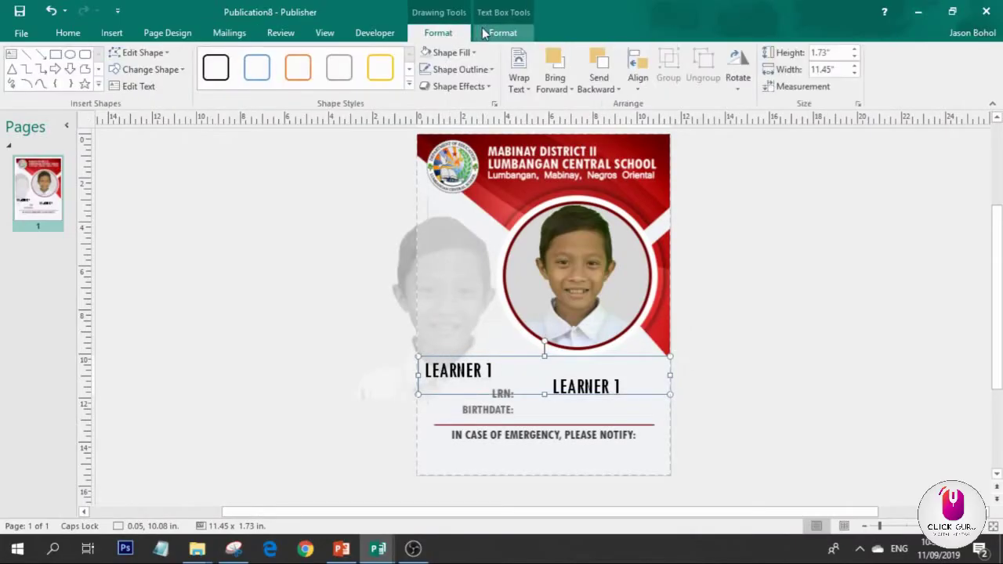
click(520, 82)
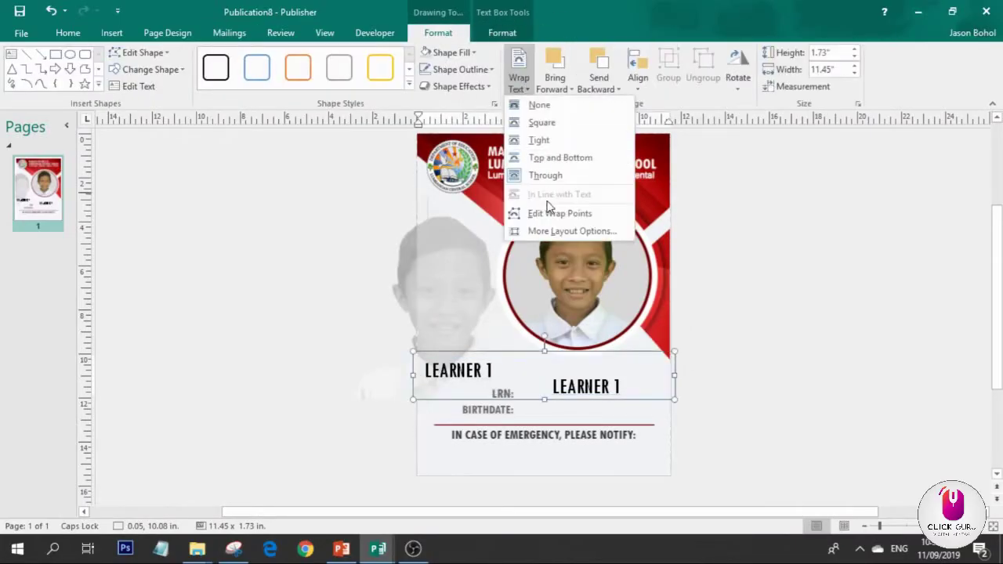
click(540, 109)
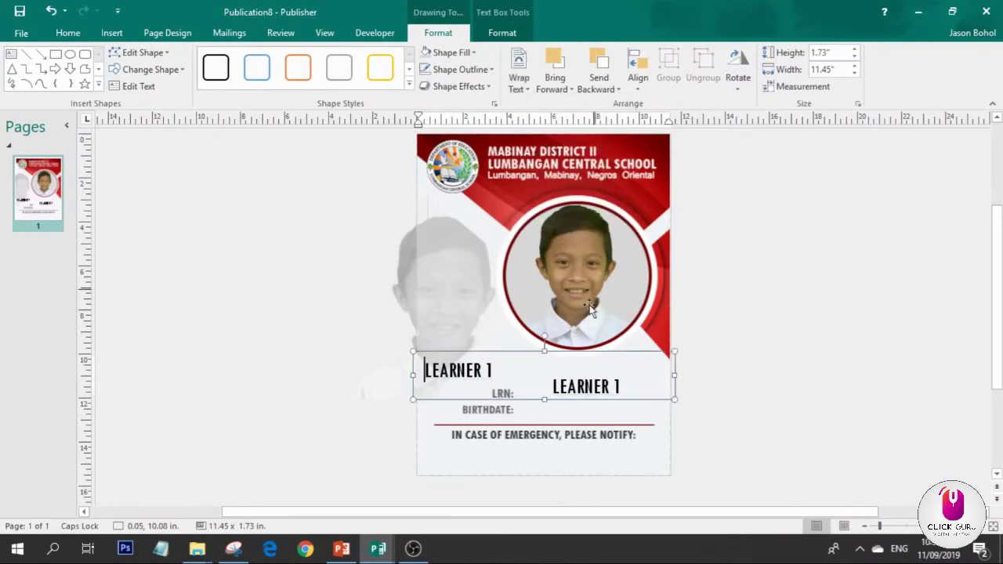
Step: Set the copy's wrapping to None, move it onto the LRN line and delete its leading spaces
triple_click(542, 375)
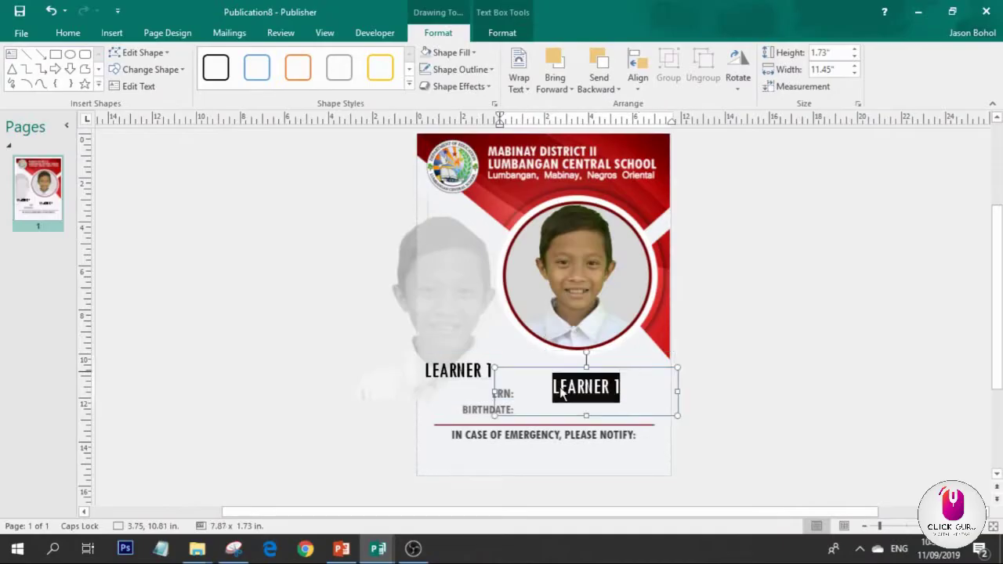
click(542, 370)
click(518, 78)
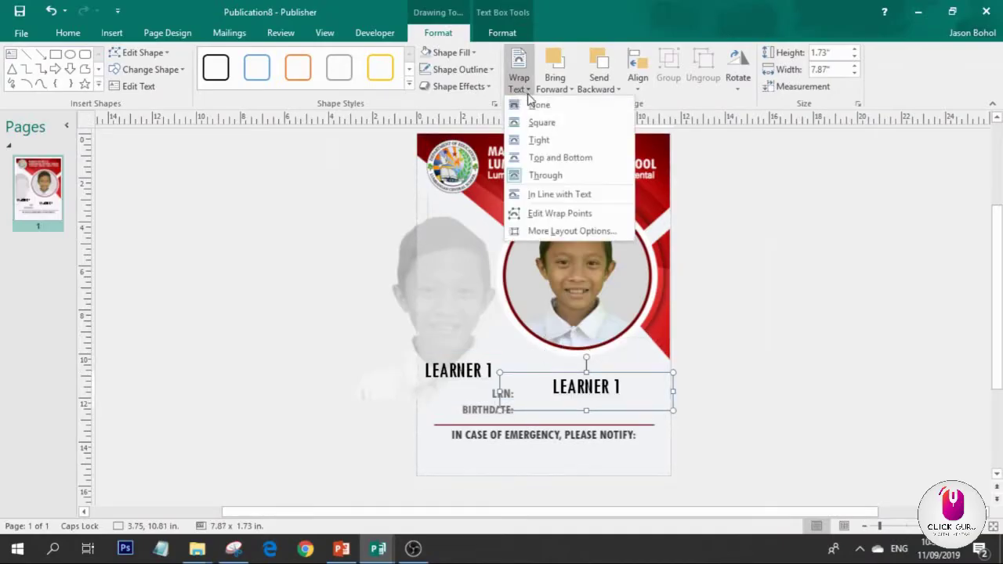
click(537, 106)
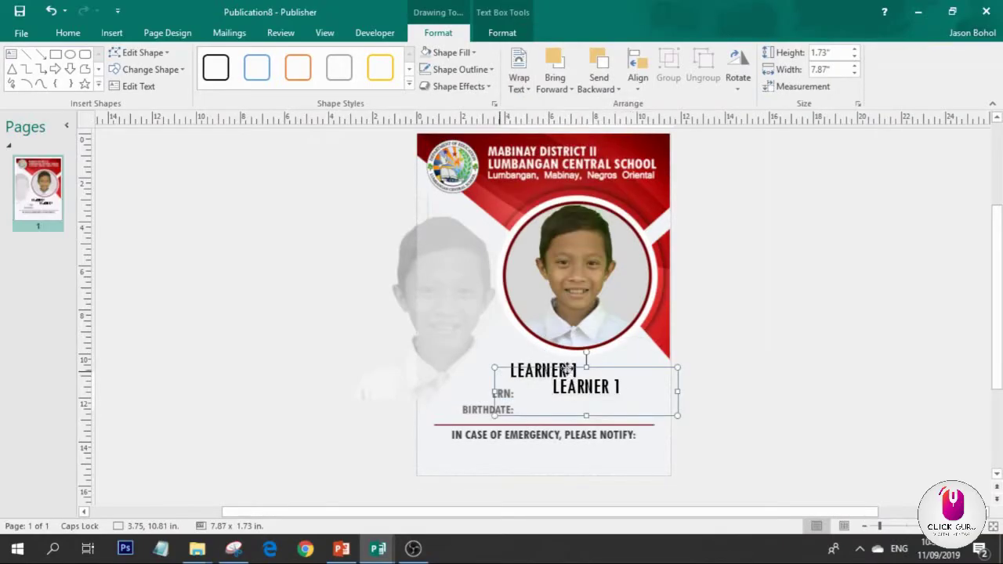
drag(568, 367, 553, 375)
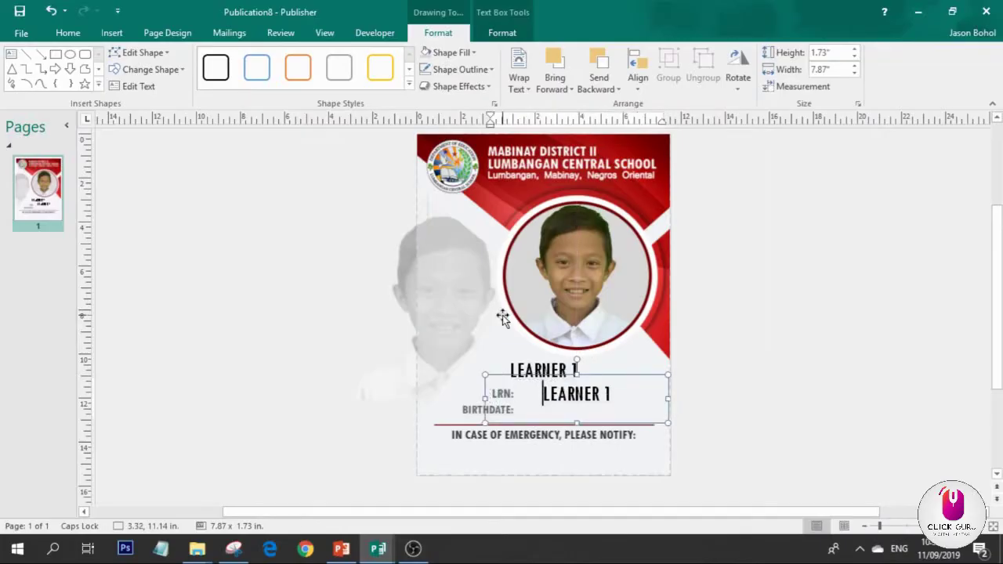
key(BackSpace)
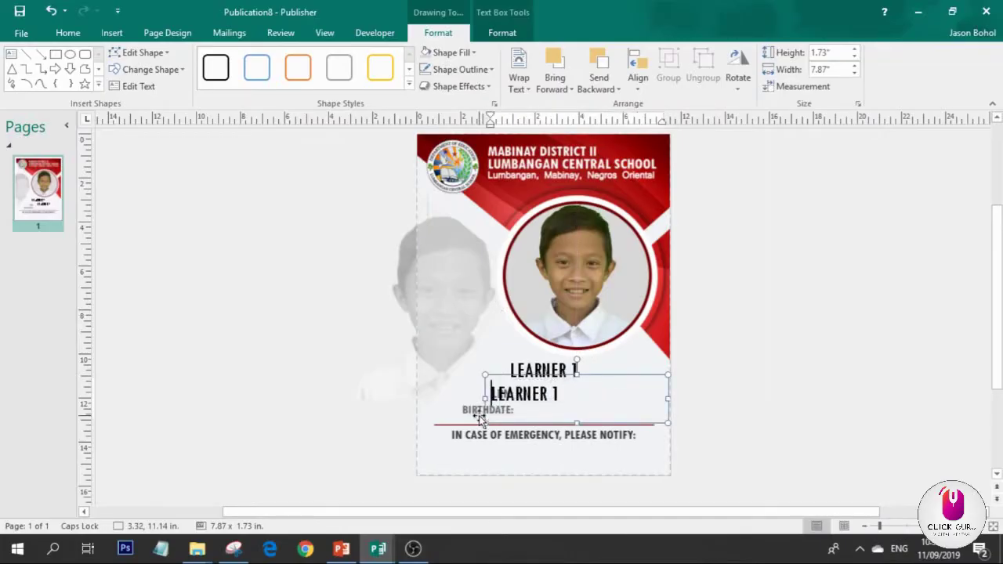
Step: Shrink the copy's font size and reduce its height to 0.9 inches beside LRN
key(shift+End)
key(ctrl+shift+comma)
key(ctrl+shift+comma)
key(ctrl+shift+comma)
key(ctrl+shift+comma)
key(ctrl+shift+period)
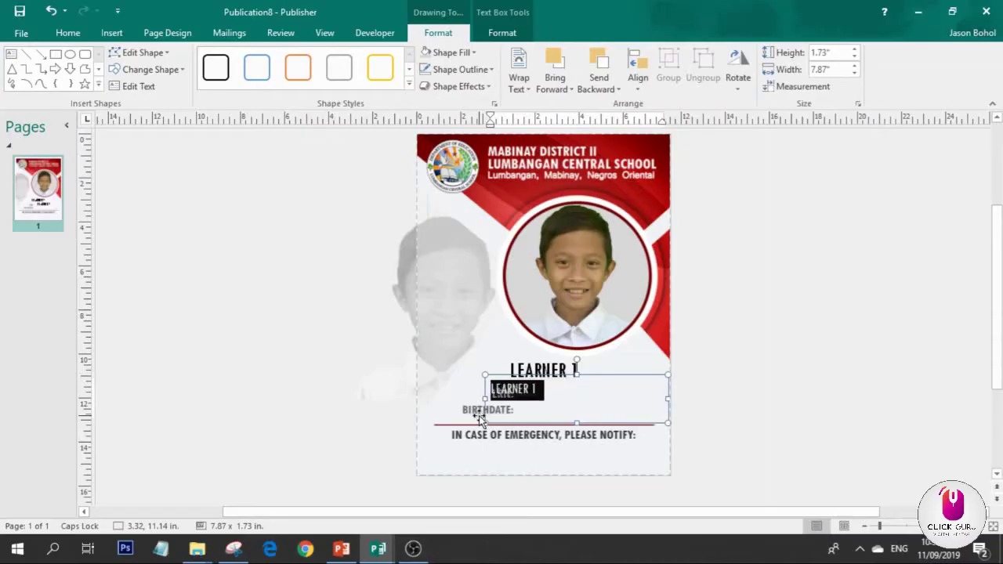
drag(576, 421, 540, 439)
click(538, 374)
click(560, 402)
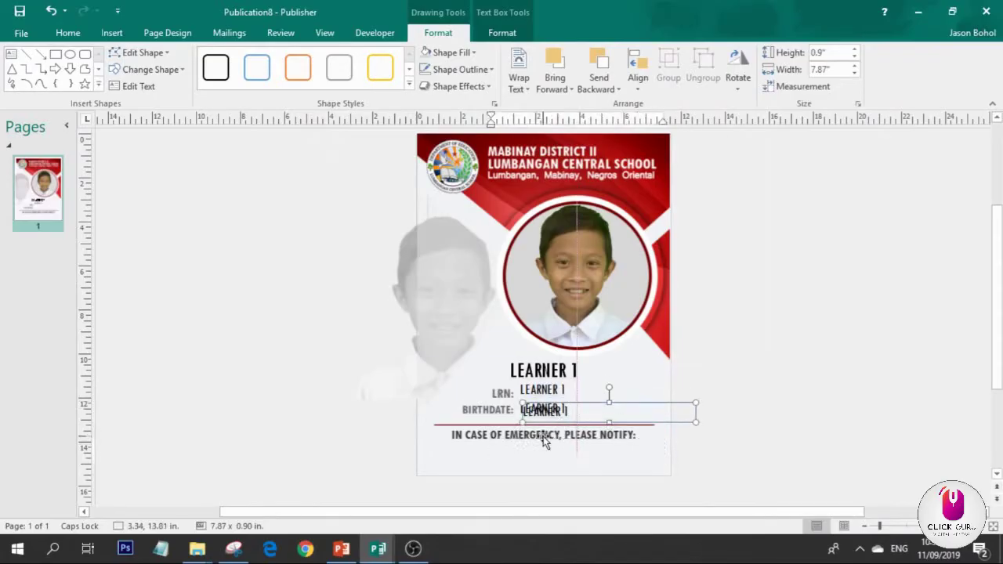
Step: Widen the LEARNER 1 box under the emergency notice to 11.21 inches, centre it and nudge it lower
triple_click(528, 453)
drag(486, 463, 412, 463)
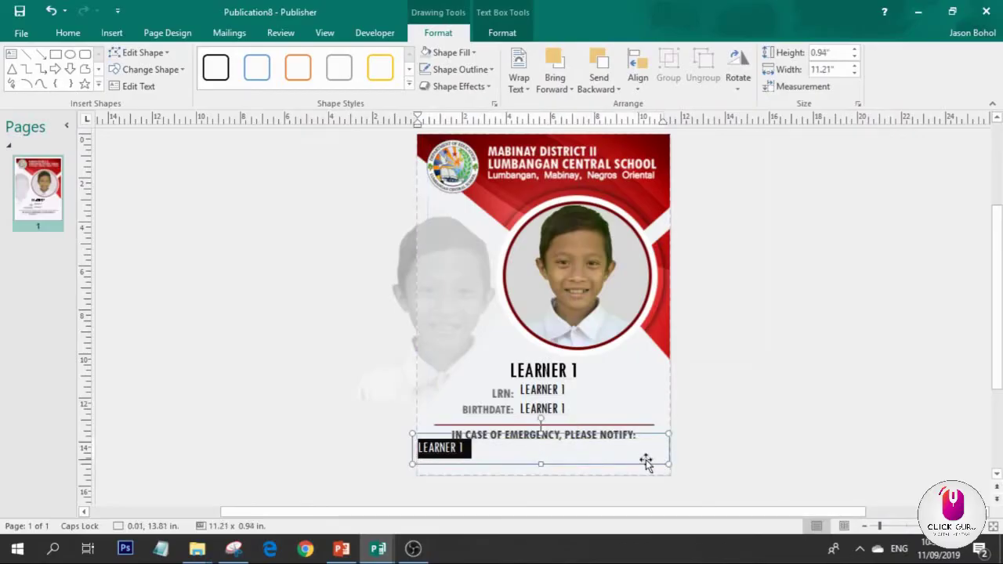
key(ctrl+e)
click(588, 462)
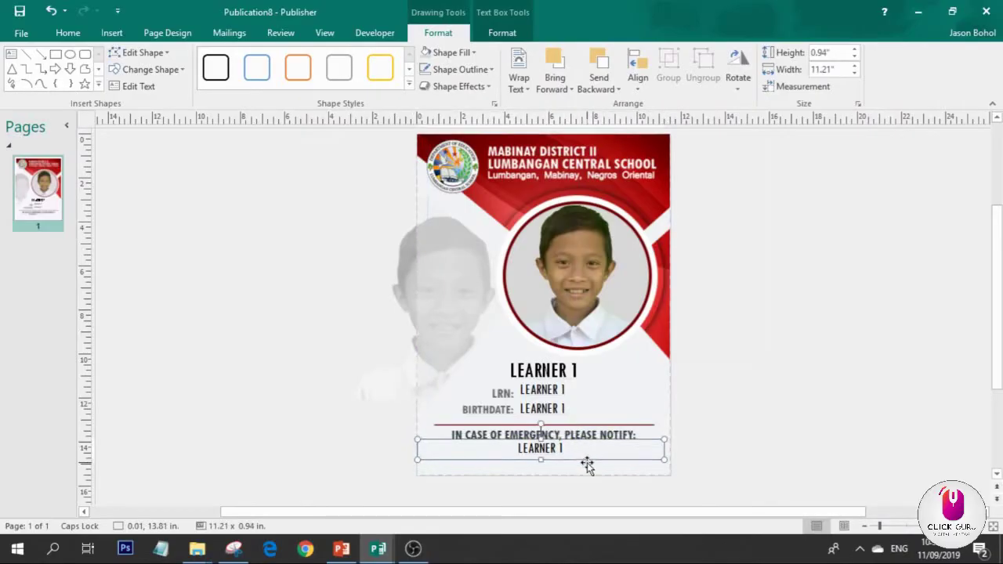
drag(598, 454, 573, 446)
triple_click(593, 470)
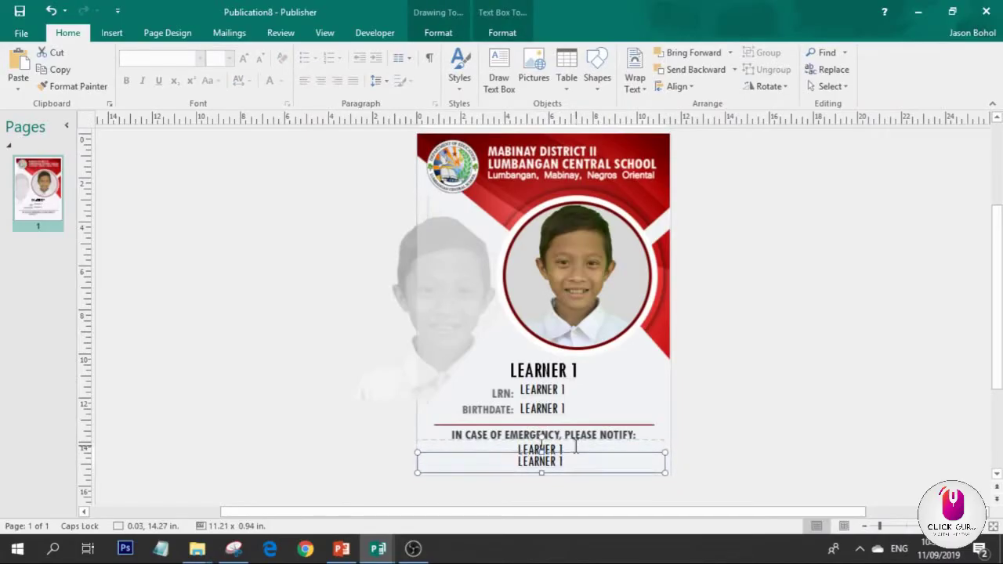
Step: Give the first LEARNER 1 line under the emergency notice a ¾ pt text outline
click(564, 462)
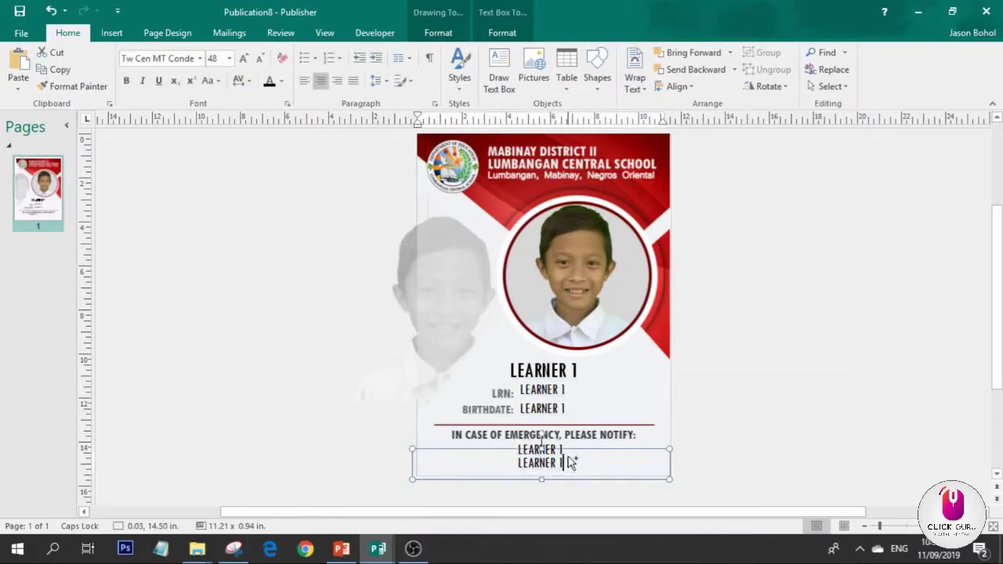
triple_click(571, 463)
click(564, 448)
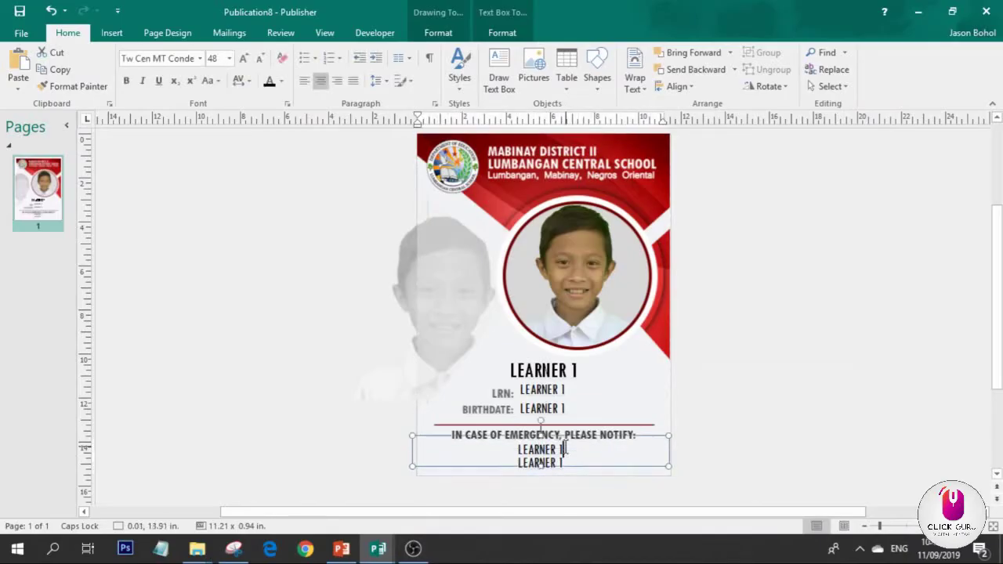
triple_click(564, 449)
click(502, 32)
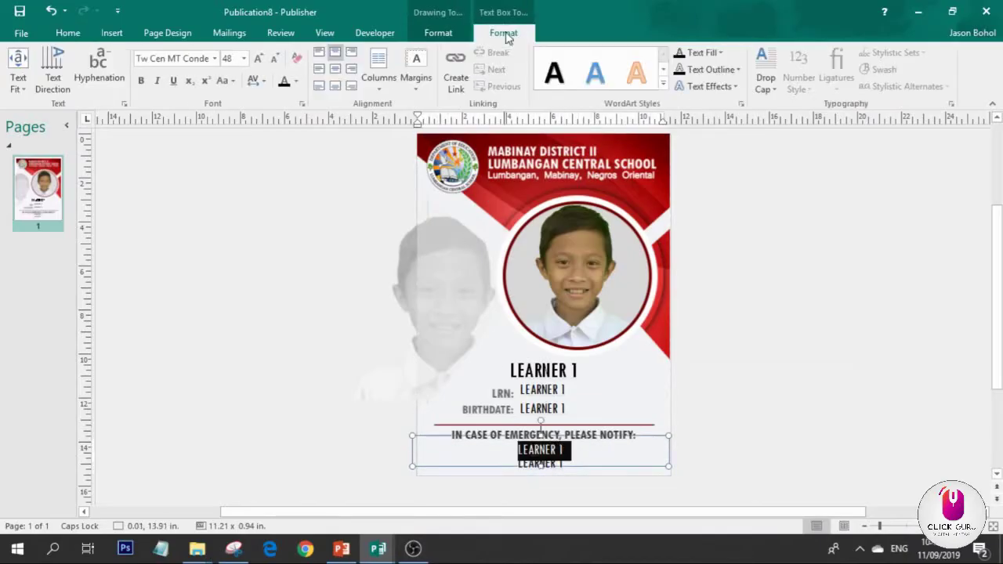
click(680, 69)
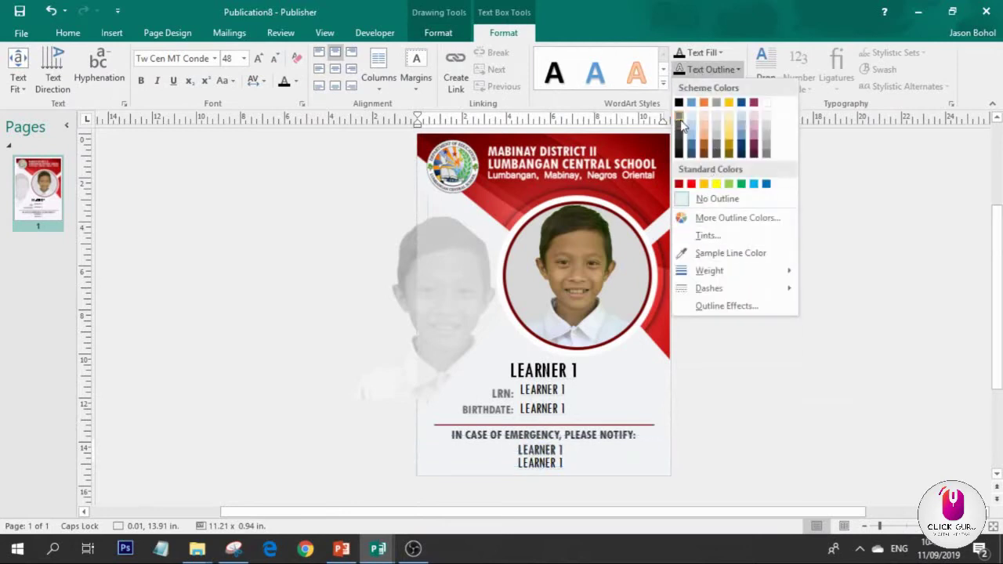
mouse_move(752, 270)
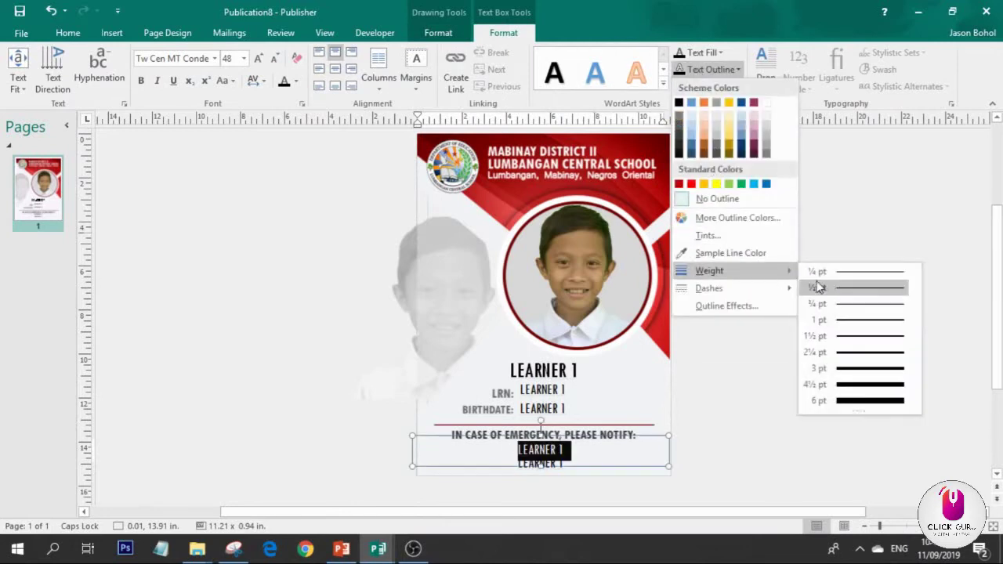
click(870, 305)
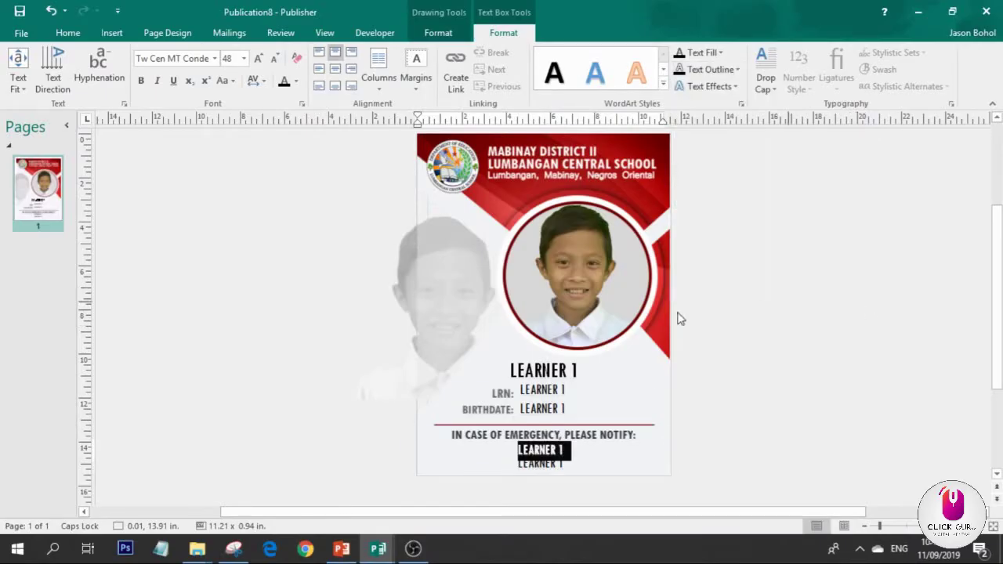
click(595, 442)
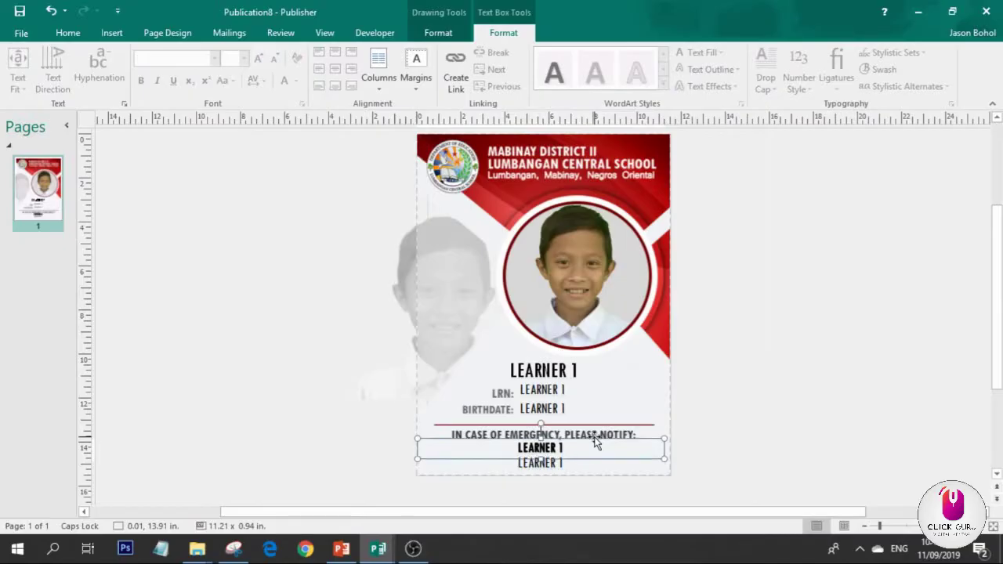
Step: Make that emergency LEARNER 1 line bold and set its text outline to No Outline
triple_click(557, 390)
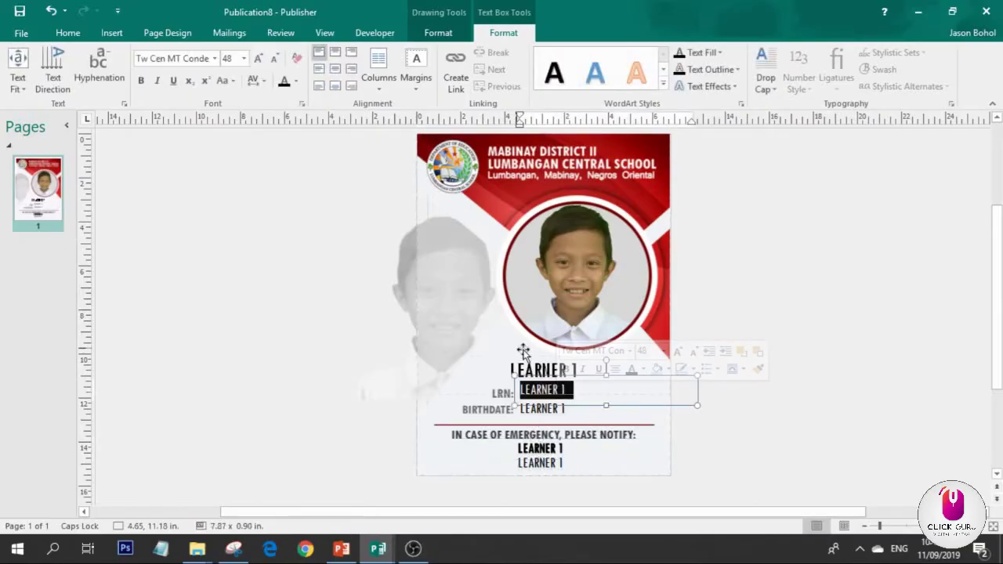
triple_click(543, 371)
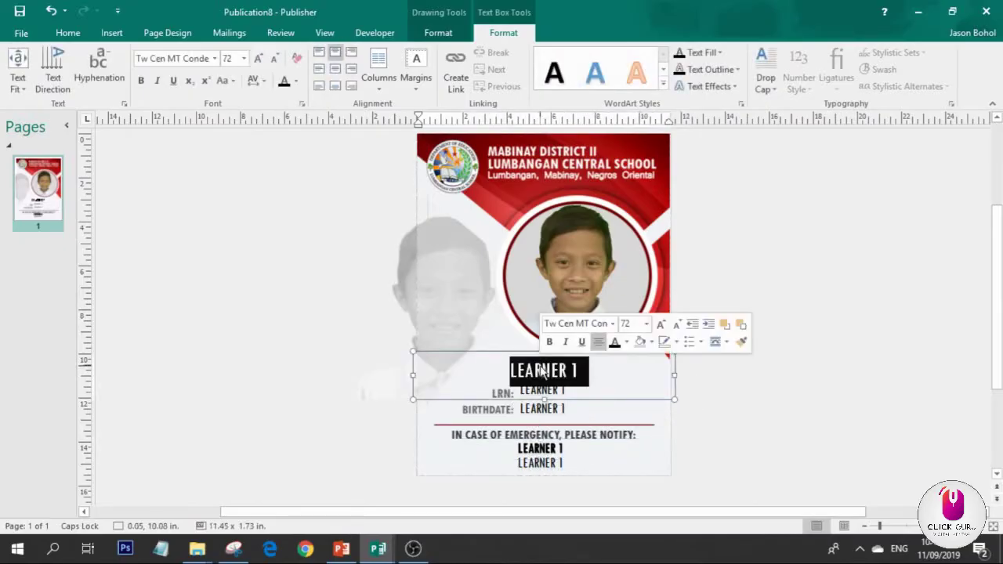
triple_click(555, 460)
triple_click(551, 449)
key(ctrl+b)
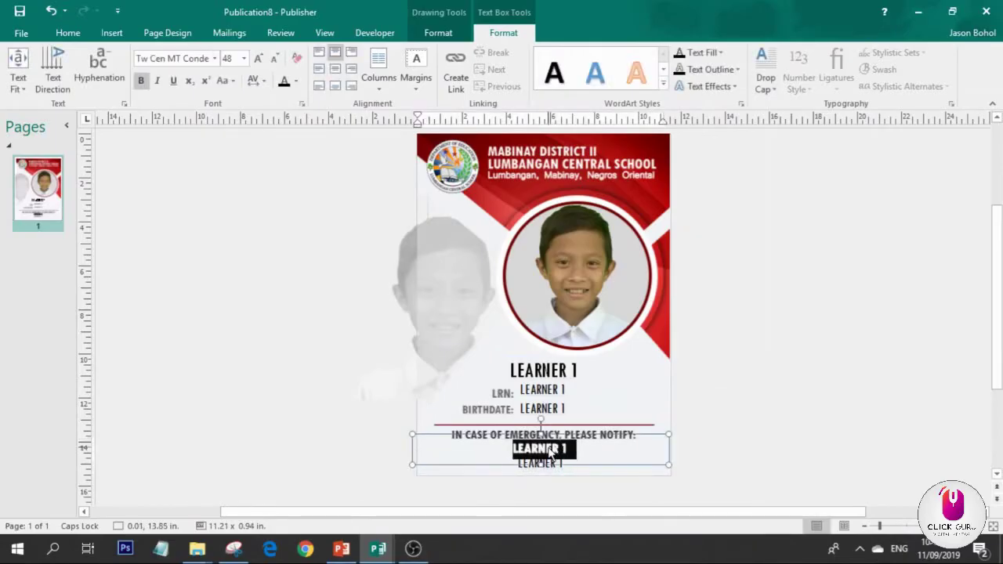
click(705, 69)
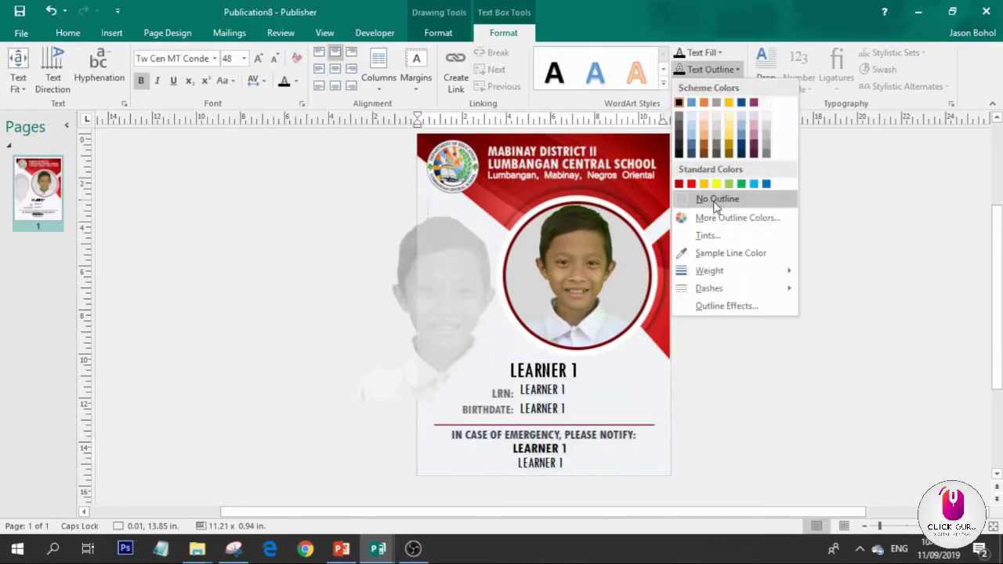
mouse_move(735, 270)
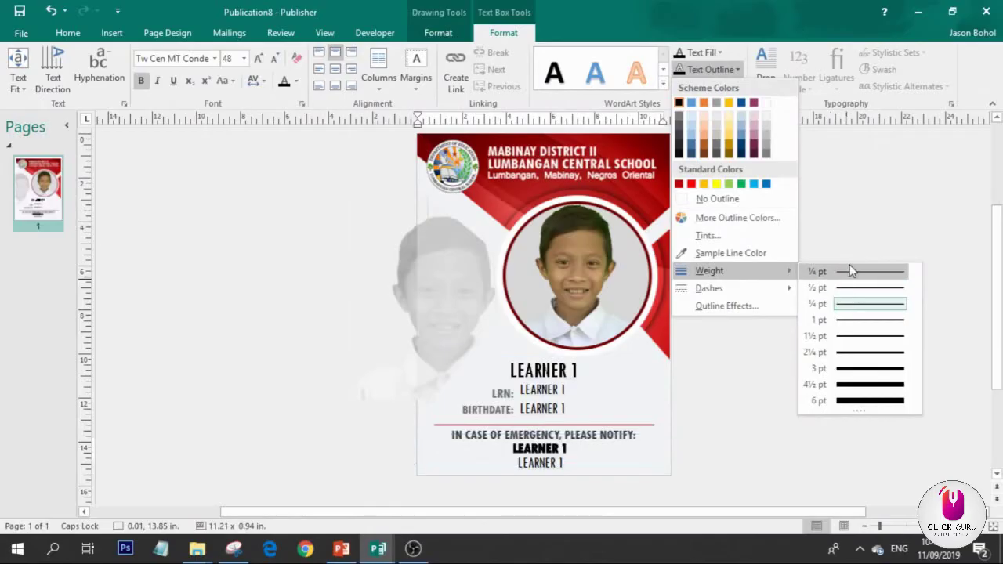
click(722, 203)
click(812, 339)
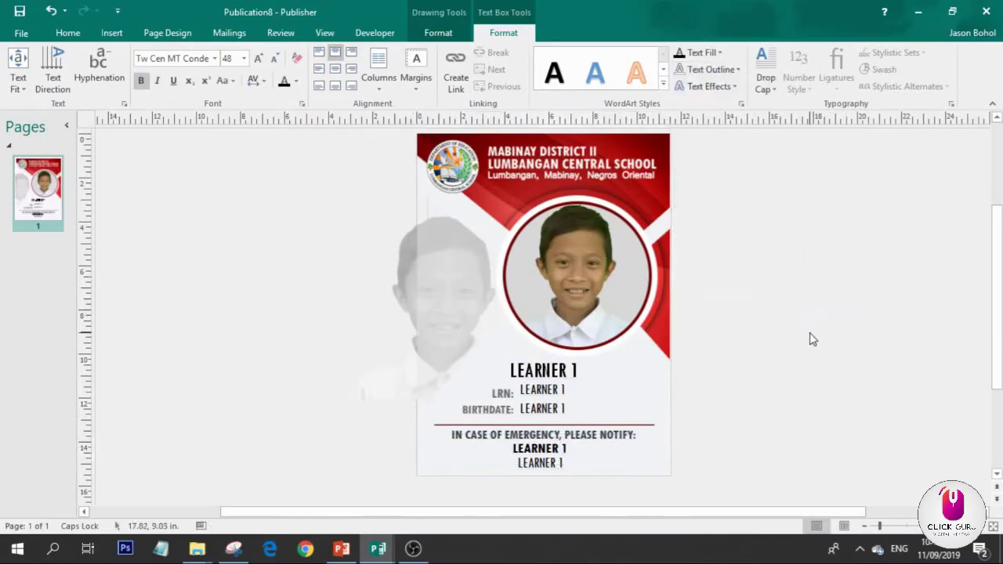
triple_click(543, 368)
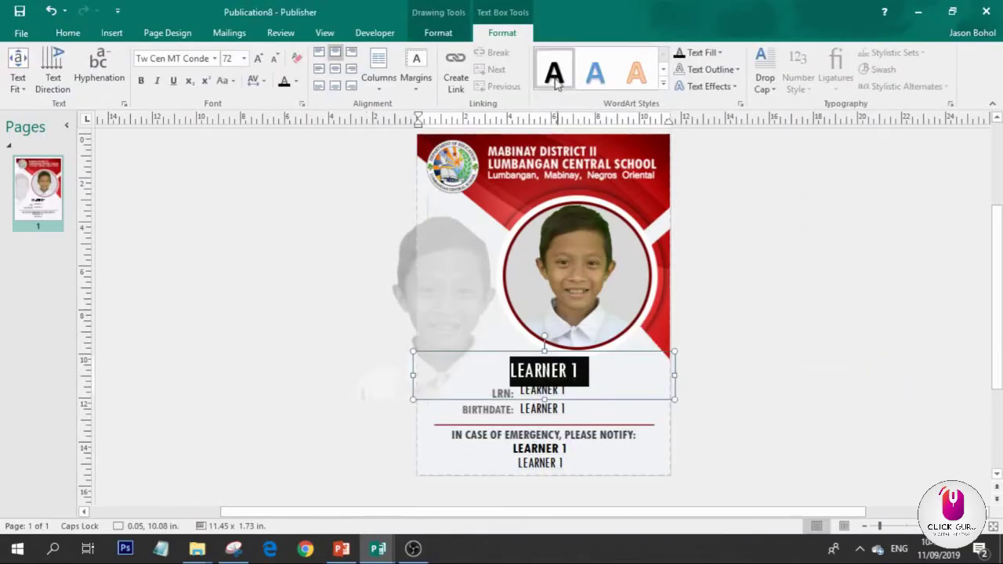
Step: Sample the header's dark red with Text Fill and apply it to the large LEARNER 1 name
click(709, 52)
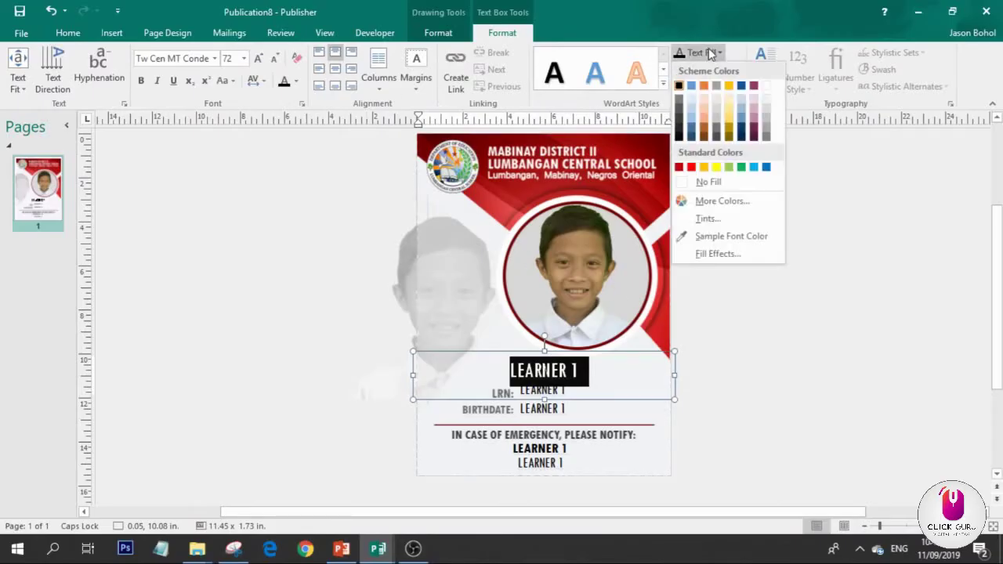
click(728, 238)
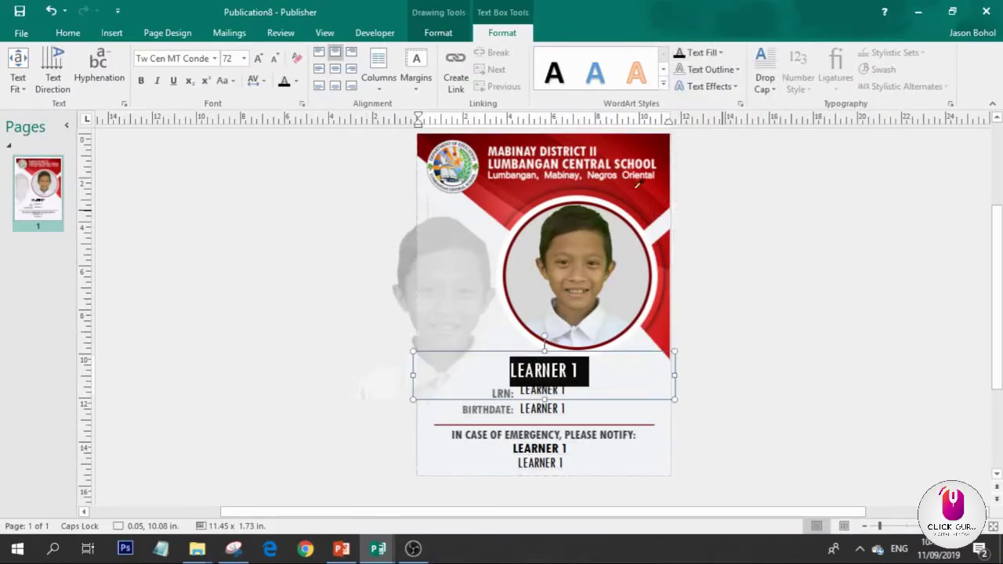
click(435, 142)
click(783, 318)
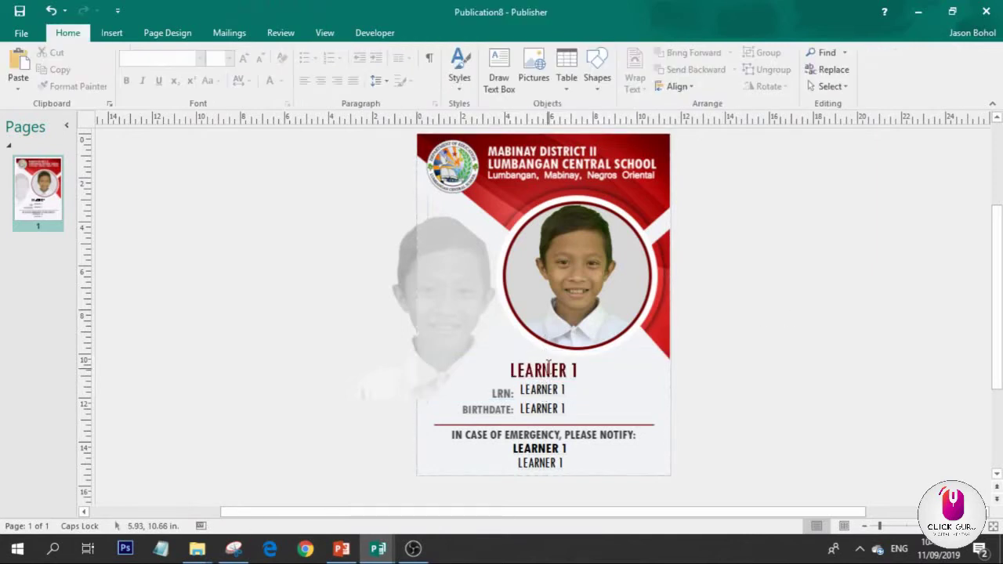
triple_click(548, 365)
click(703, 53)
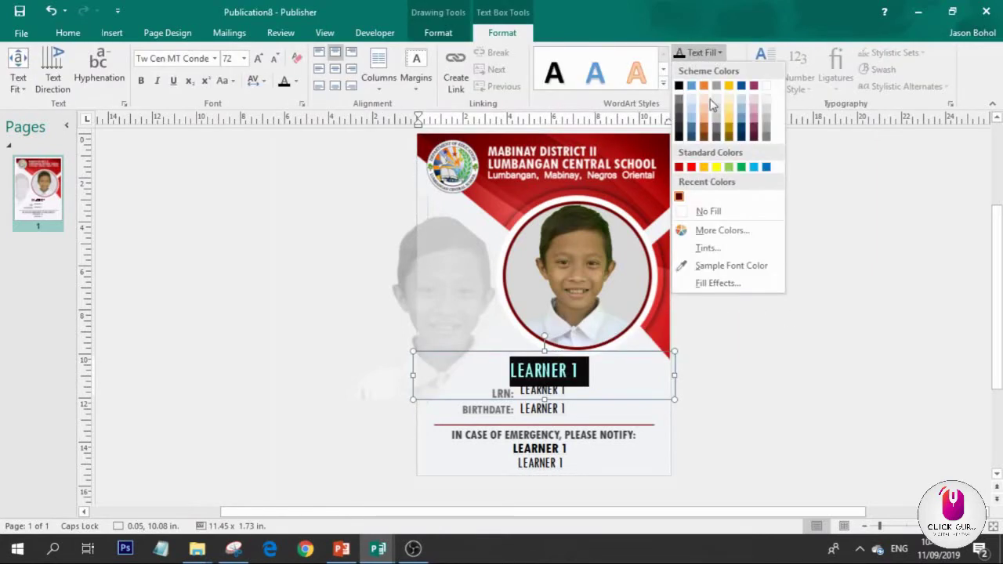
click(717, 266)
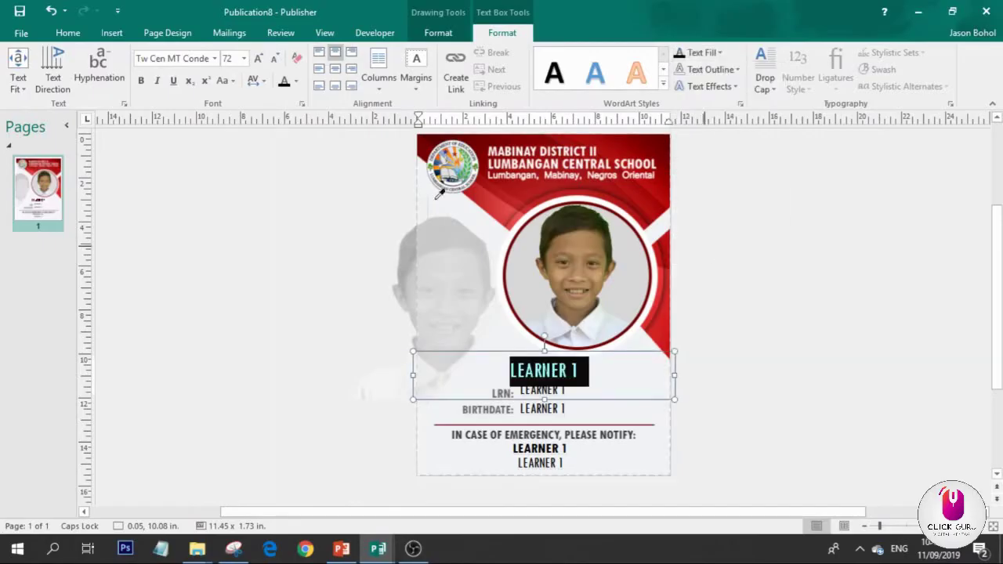
click(354, 188)
click(437, 141)
click(799, 311)
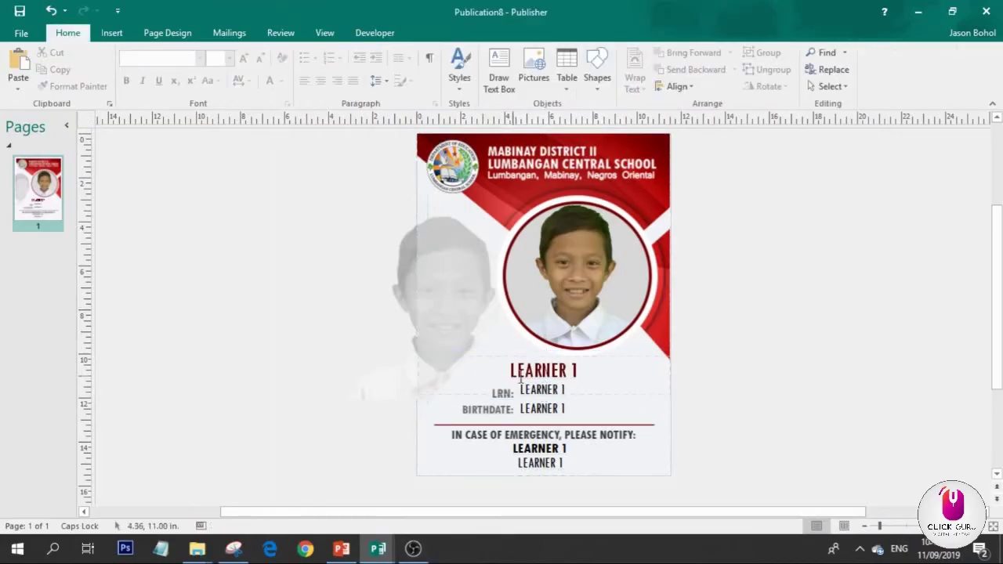
Step: Replace the placeholders beside LRN and BIRTHDATE with the LRN and BIRTHDATE merge fields
triple_click(547, 389)
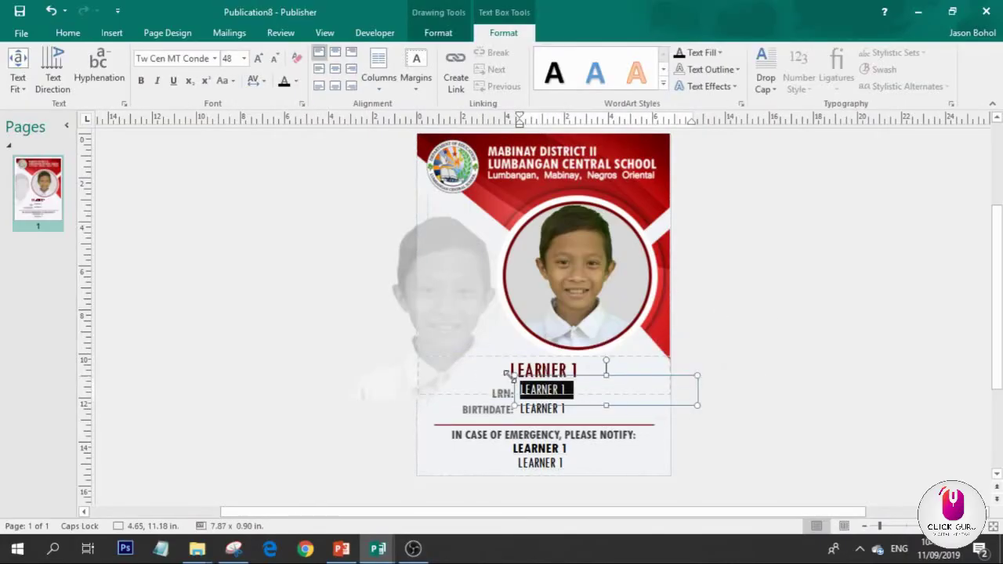
click(229, 32)
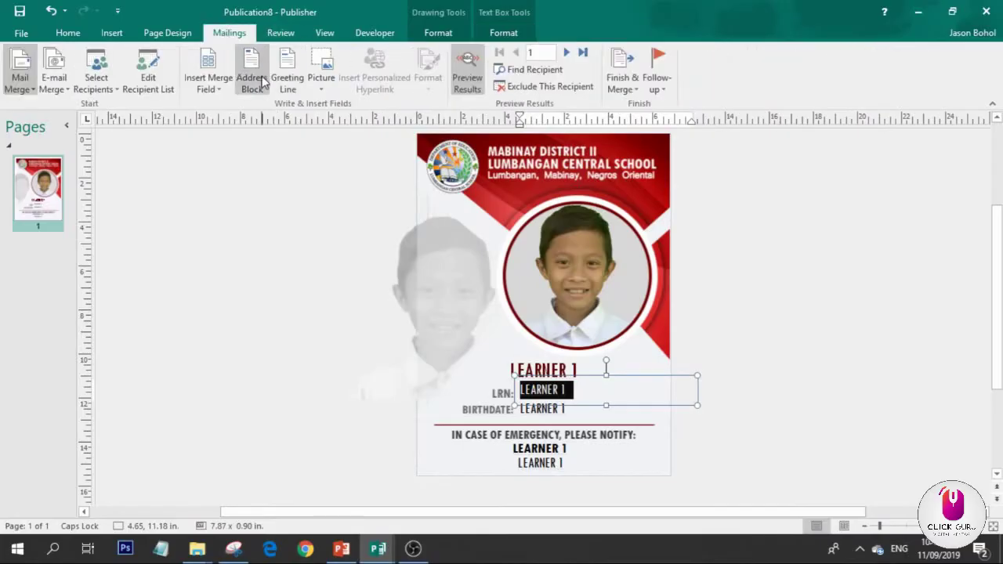
click(209, 86)
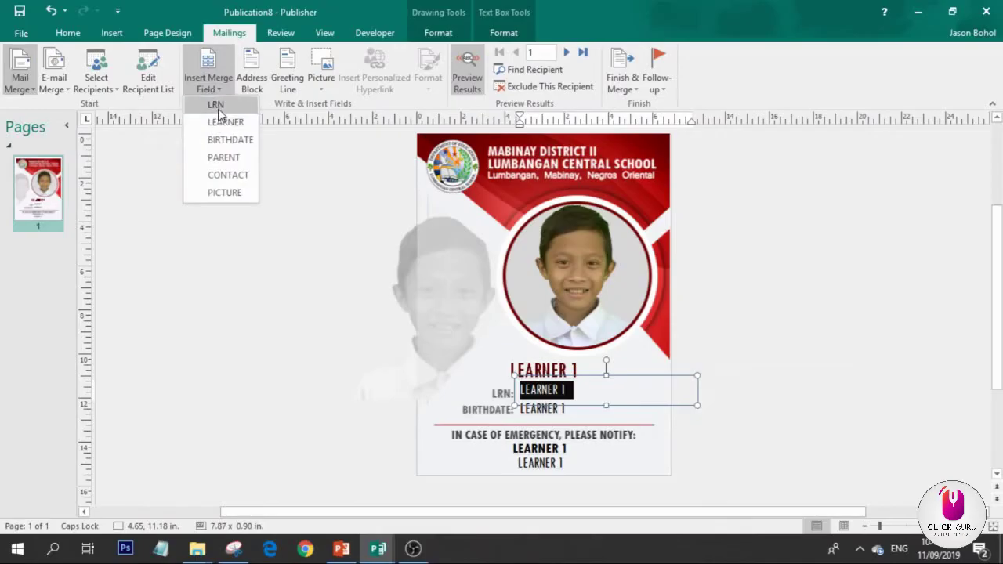
click(216, 107)
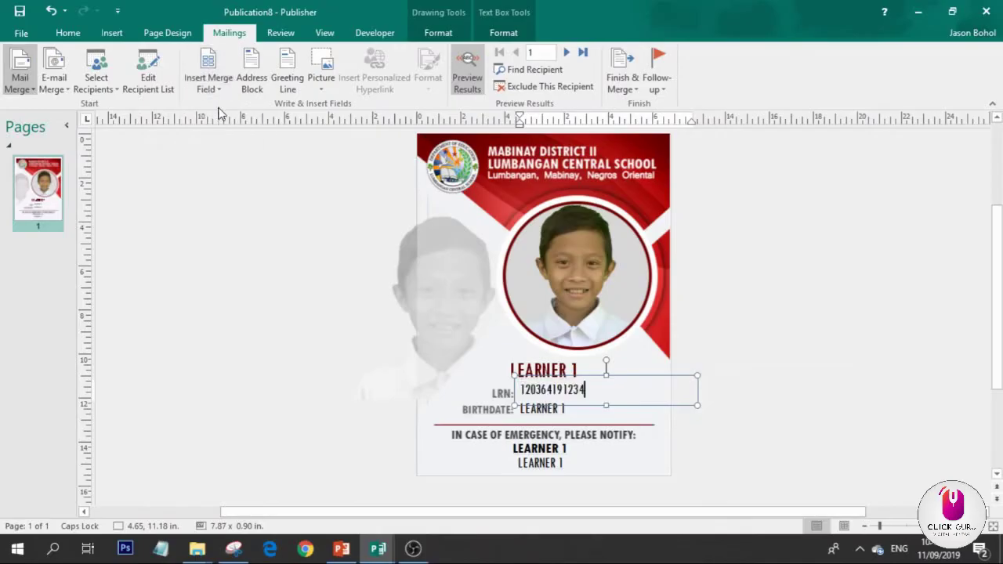
click(564, 411)
click(548, 409)
click(221, 89)
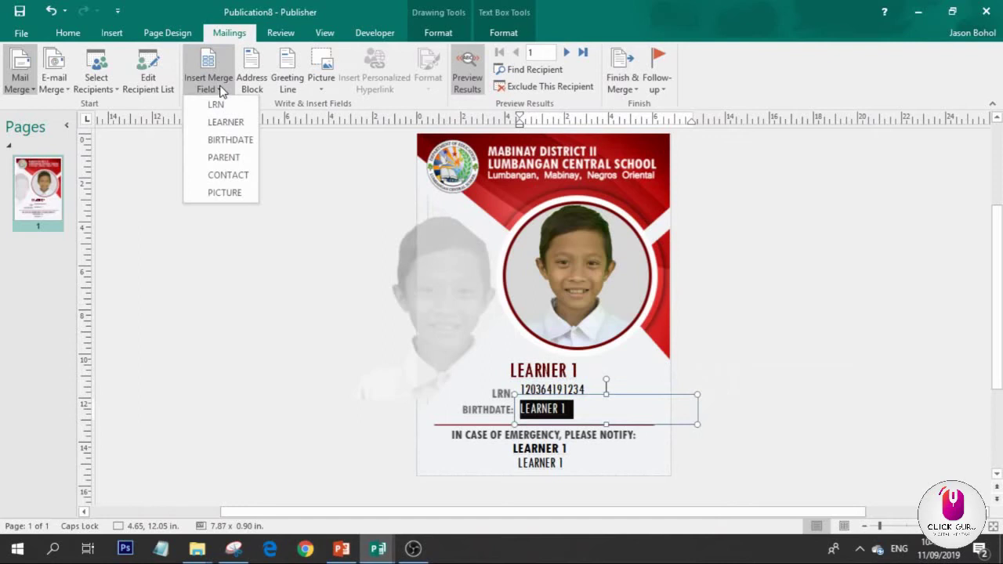
click(239, 140)
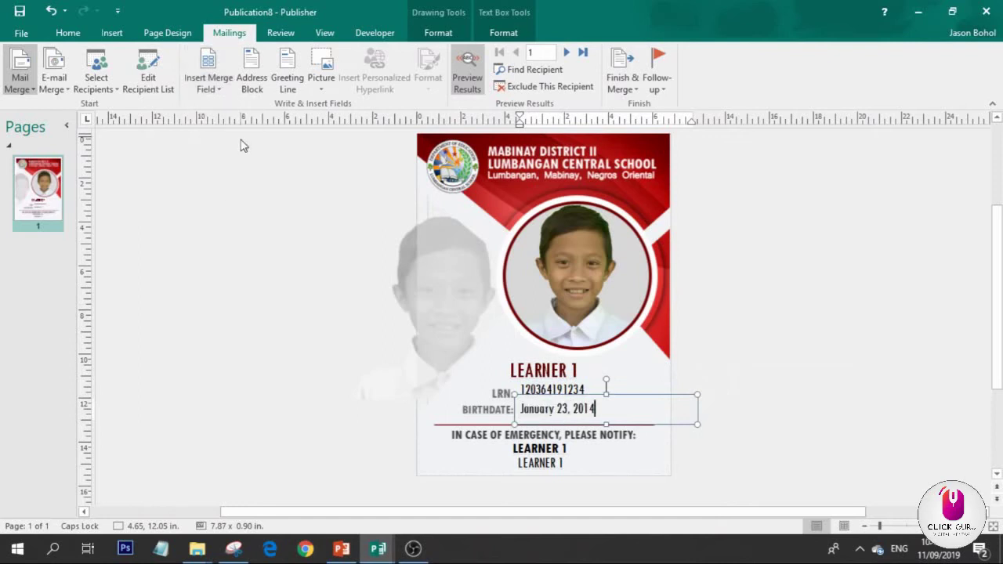
Step: Replace the two lines under the emergency notice with the PARENT and CONTACT merge fields
double_click(553, 448)
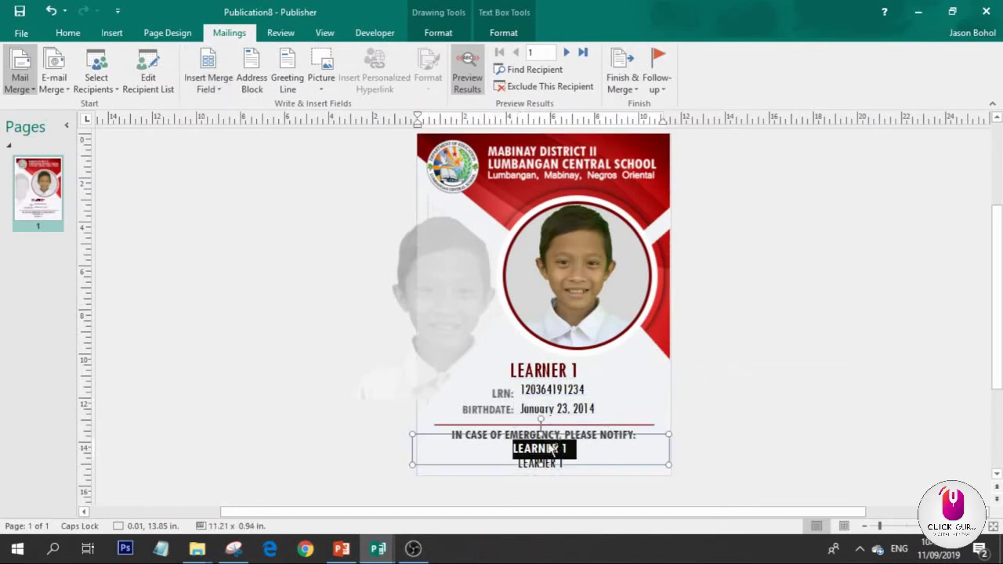
click(221, 89)
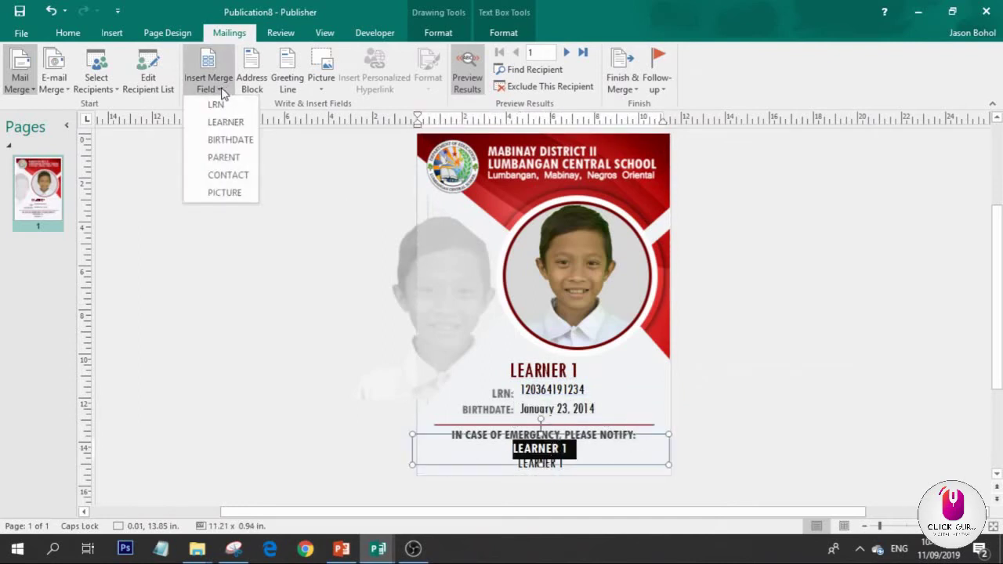
click(232, 159)
double_click(557, 468)
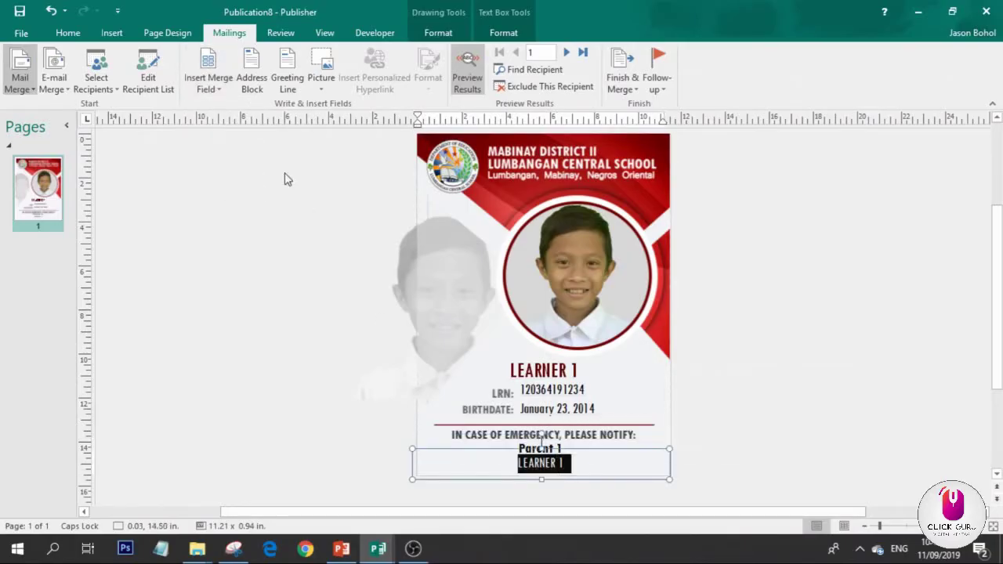
click(203, 84)
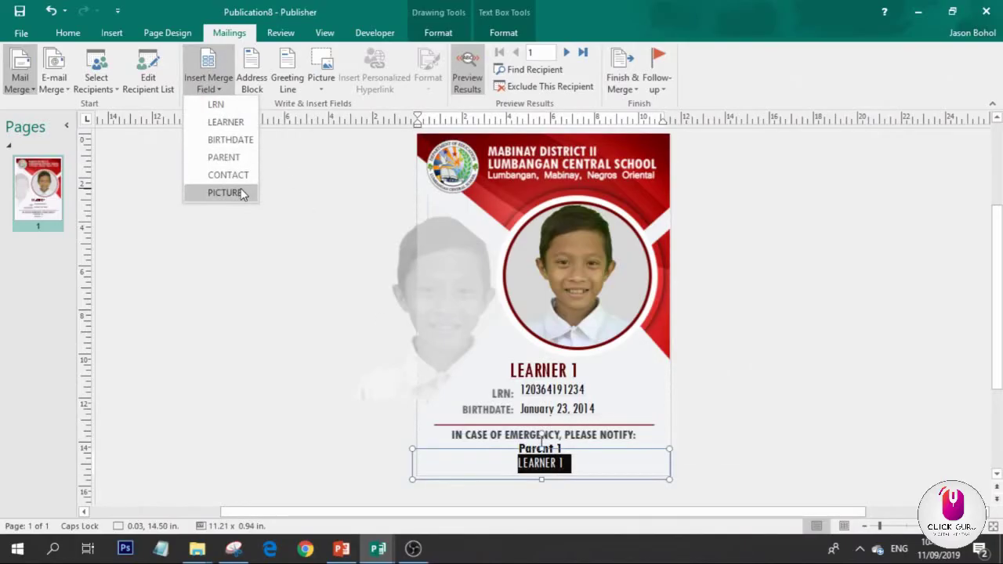
click(235, 175)
click(801, 376)
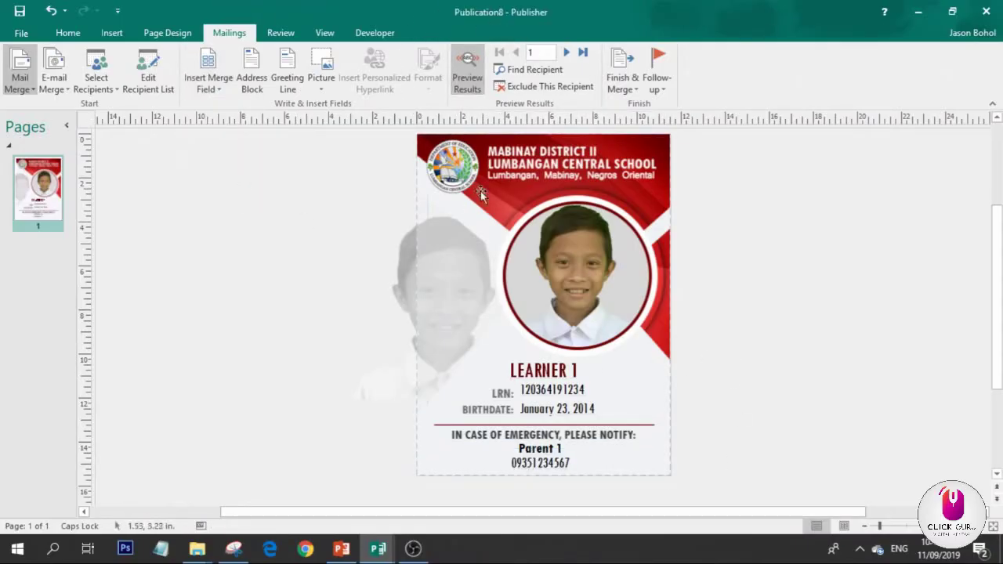
click(567, 52)
click(568, 52)
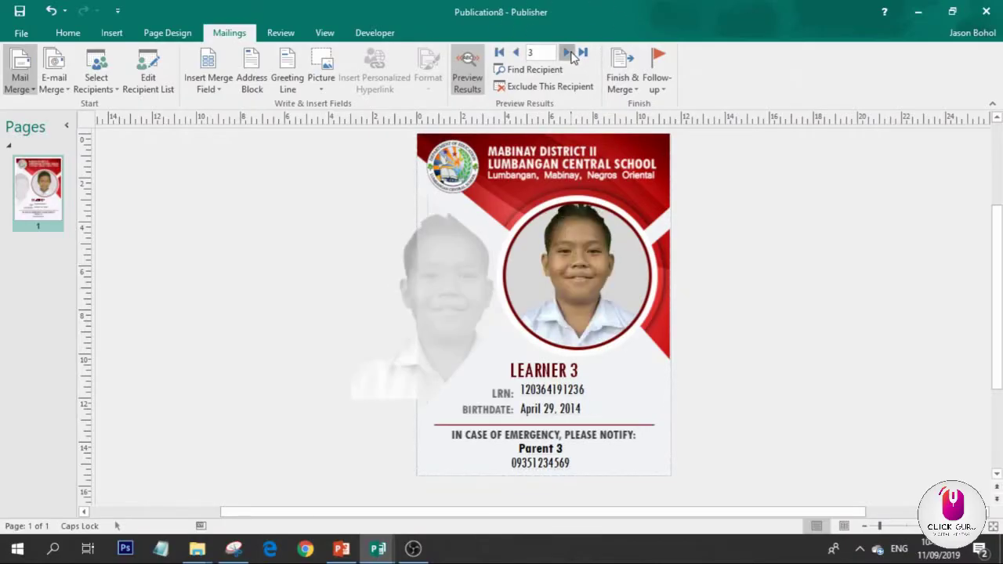
click(567, 53)
click(567, 53)
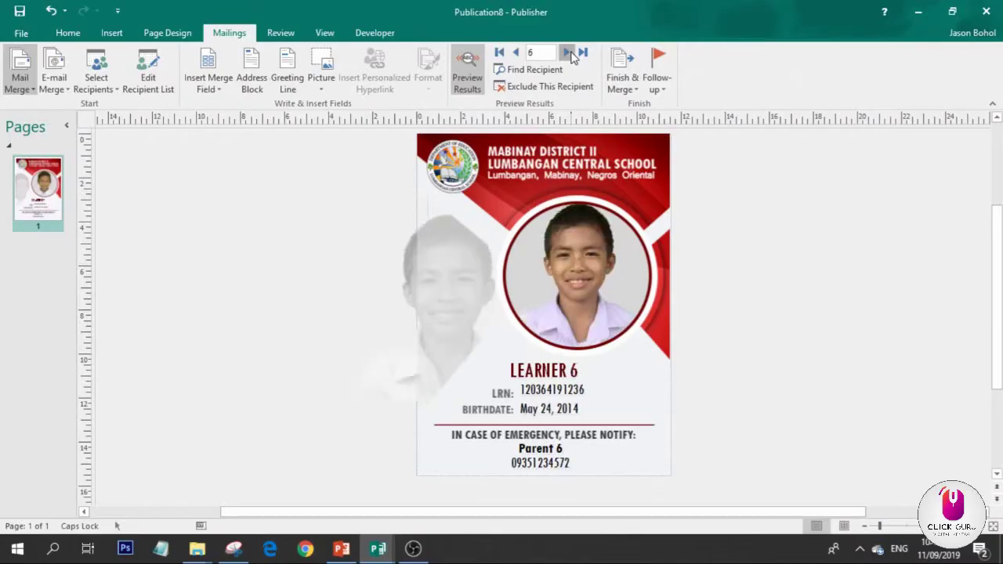
click(567, 52)
click(517, 54)
click(517, 54)
click(517, 53)
click(517, 53)
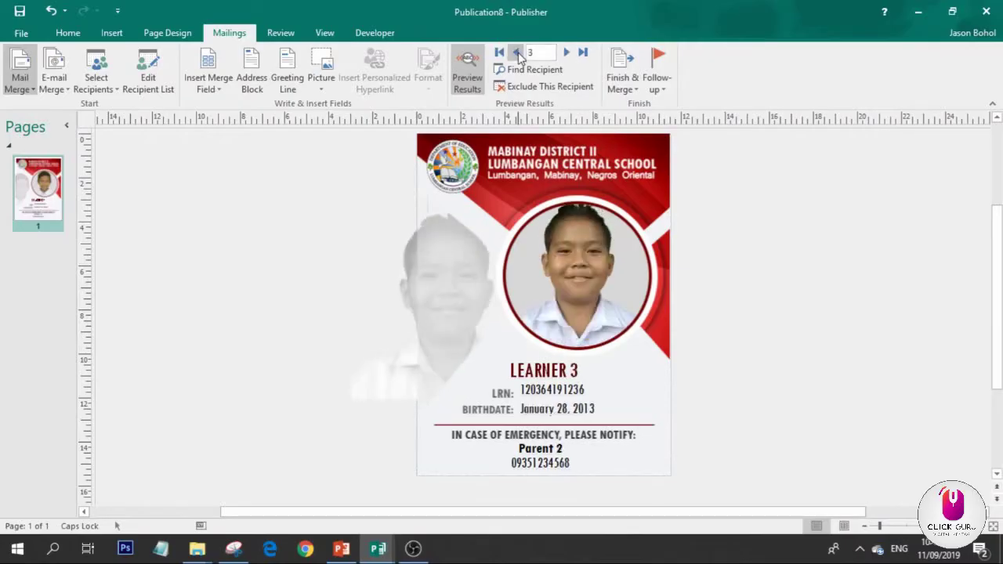
click(517, 53)
click(517, 53)
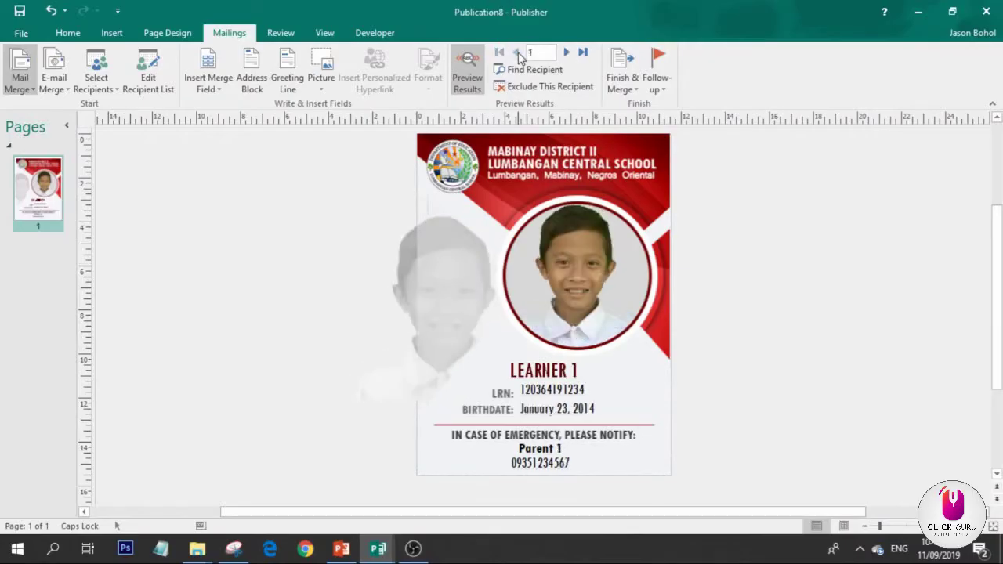
Step: Merge all records into a new publication and go to page 1, the LEARNER 1 card
click(636, 74)
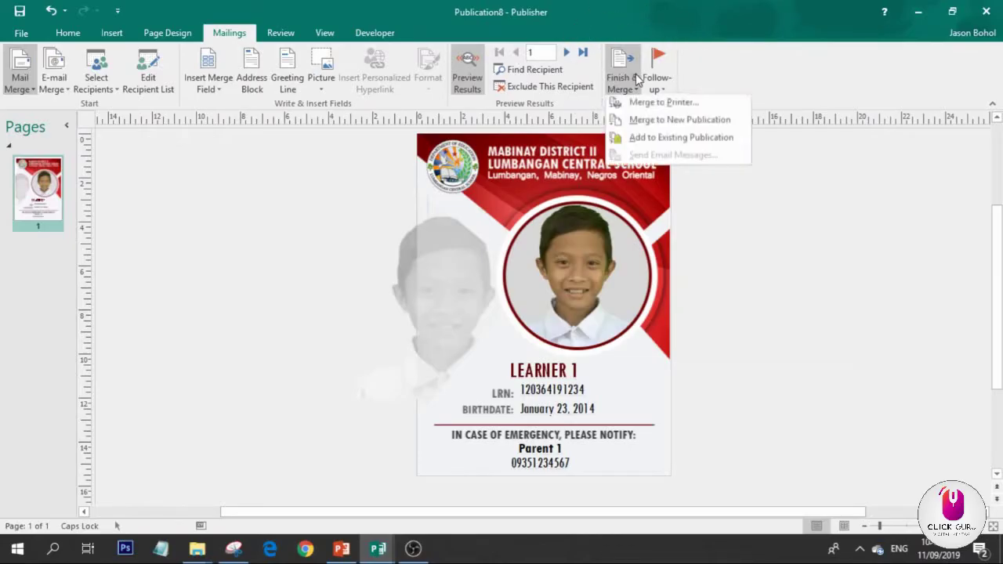
click(659, 123)
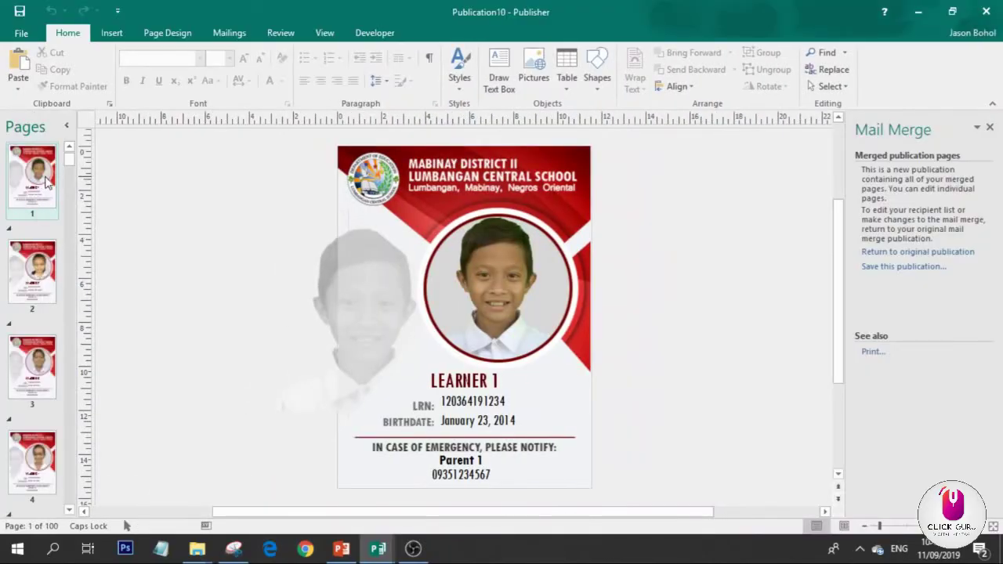
drag(70, 161, 70, 506)
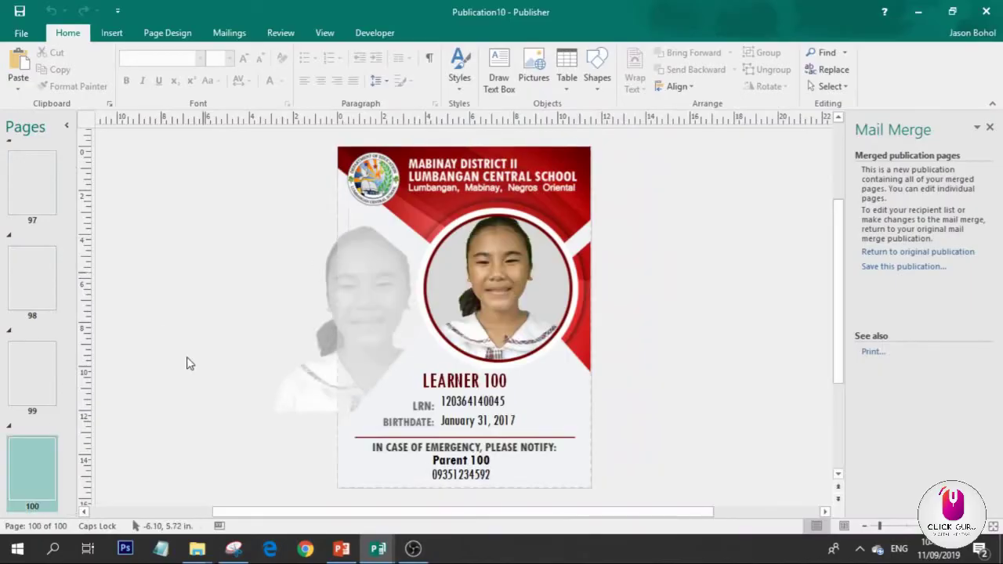
scroll(30, 259, up, 3)
scroll(30, 250, up, 14)
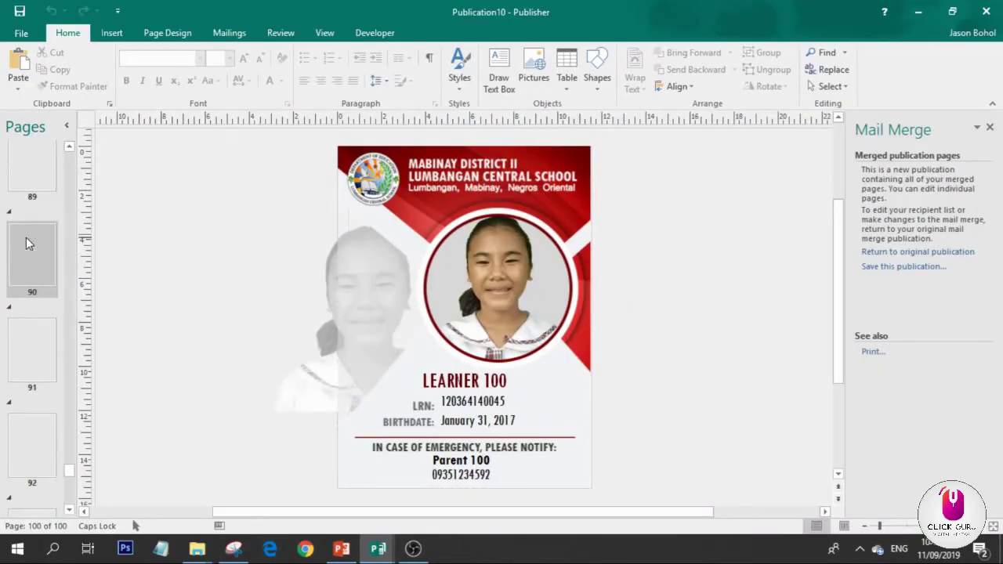
scroll(85, 315, up, 1)
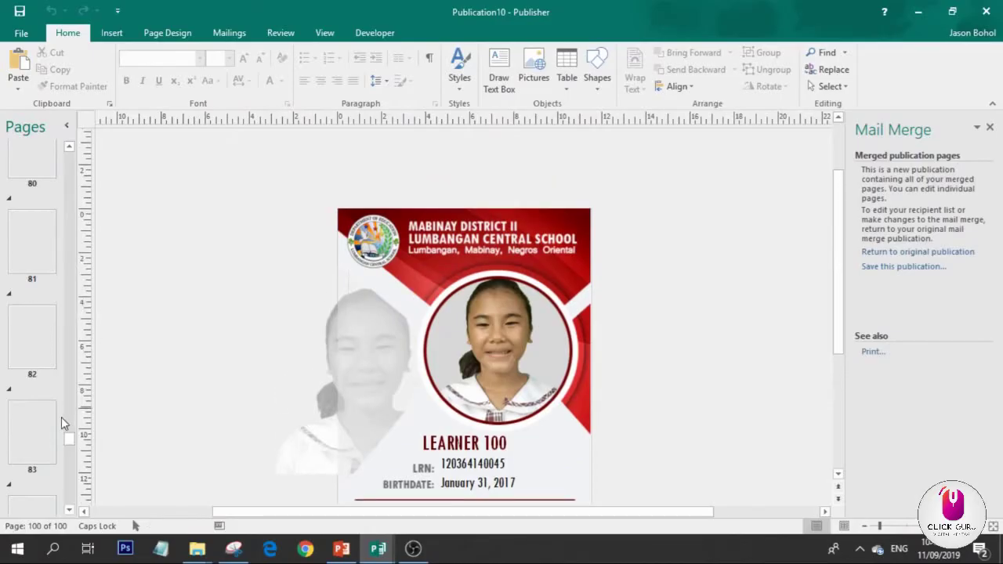
drag(70, 440, 47, 150)
click(35, 176)
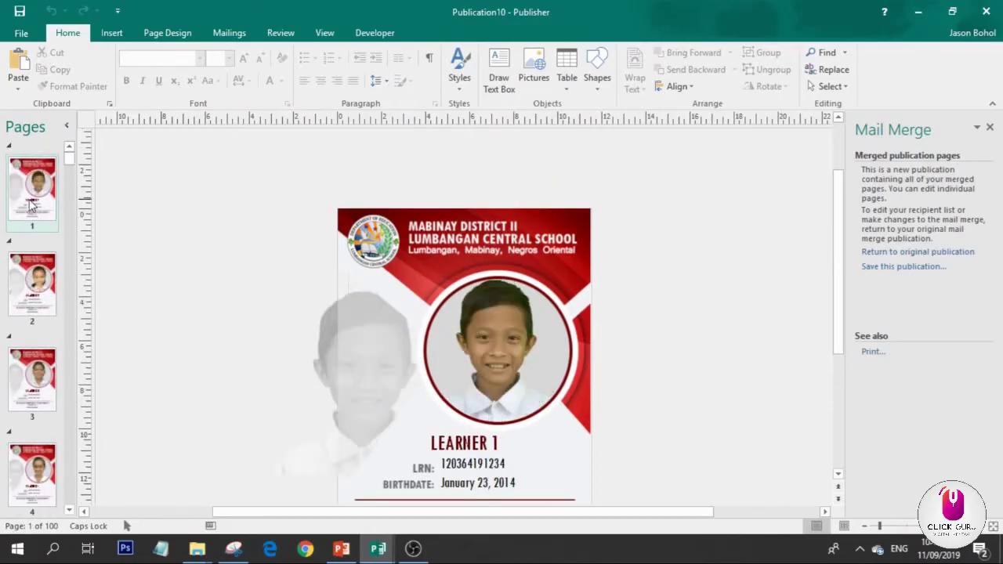
Step: Close the Mail Merge task pane and return to the Mailings commands
click(989, 127)
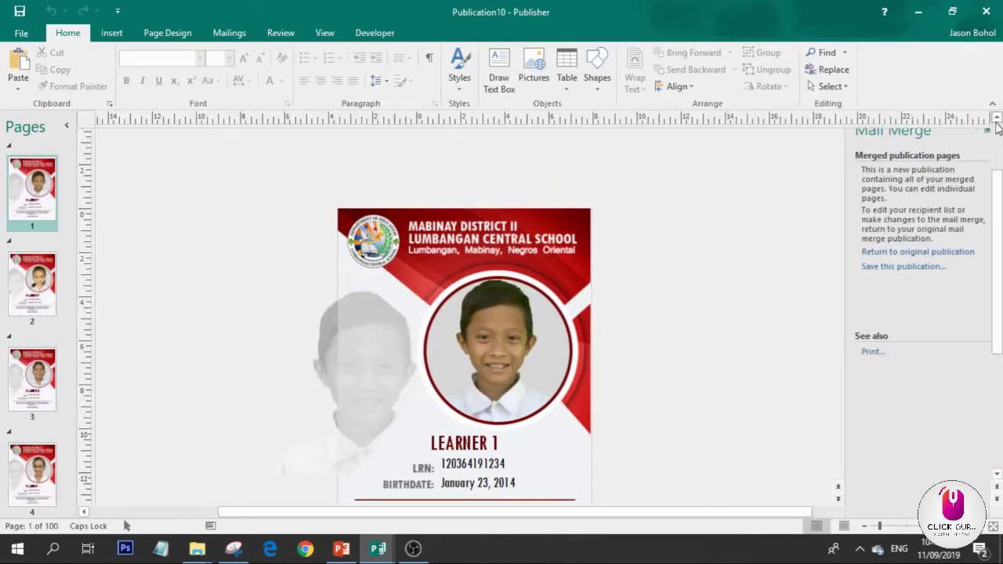
scroll(479, 217, down, 3)
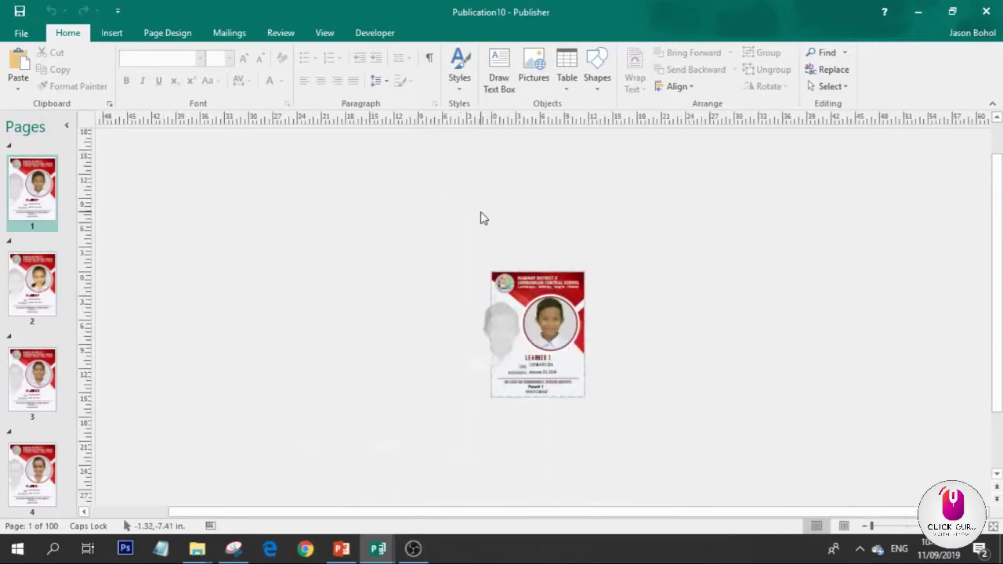
scroll(470, 216, up, 3)
scroll(324, 224, down, 2)
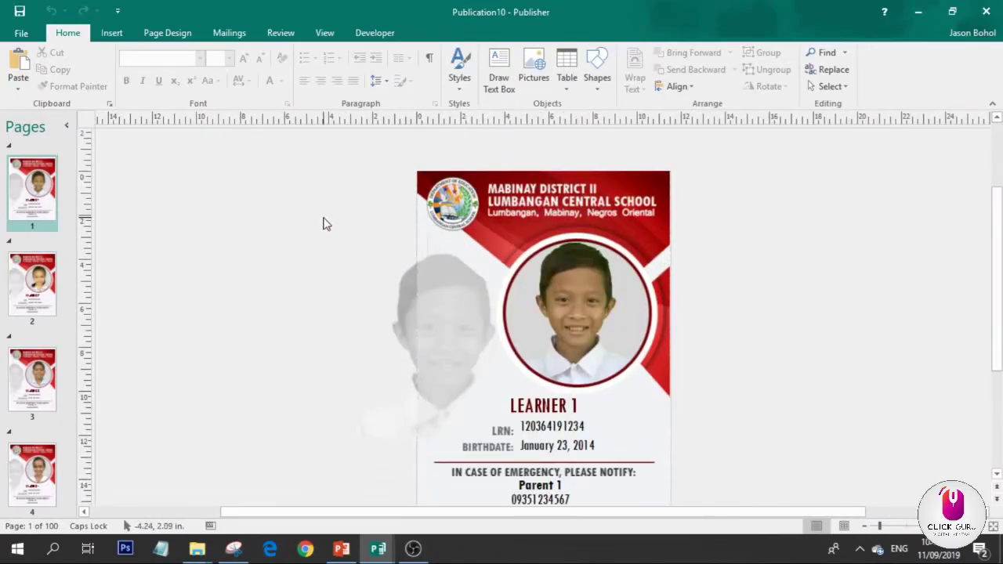
click(289, 32)
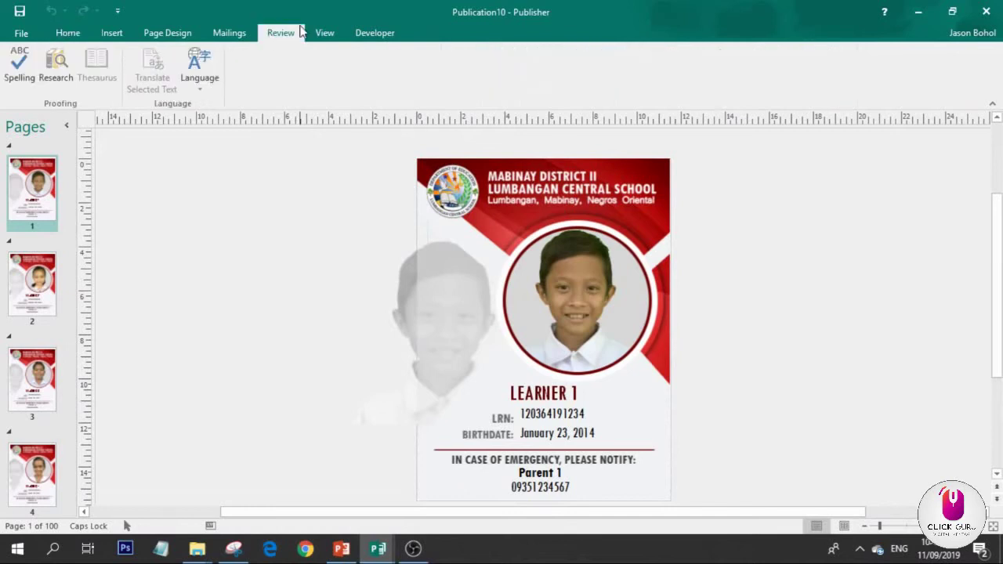
click(323, 32)
click(227, 33)
click(167, 33)
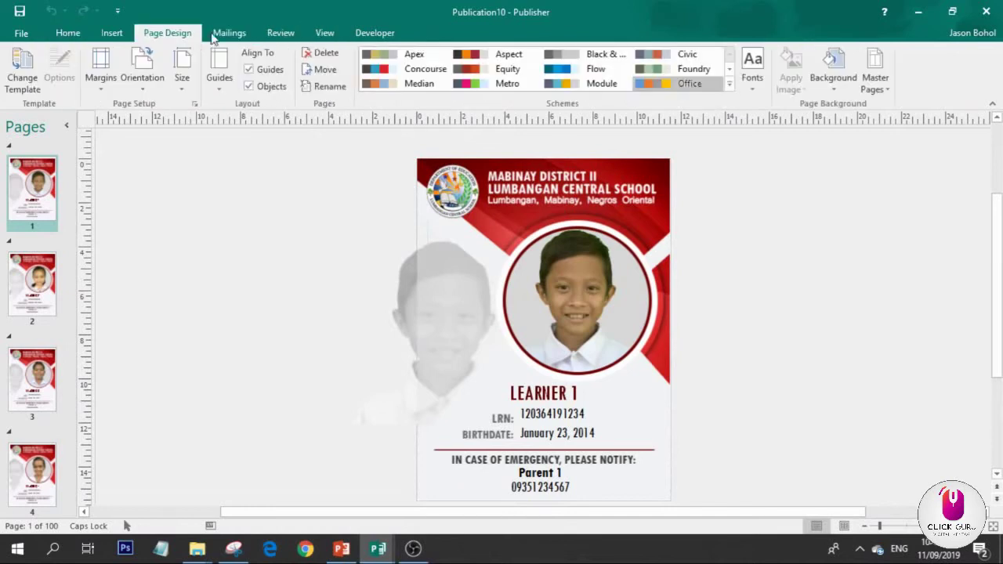
click(241, 33)
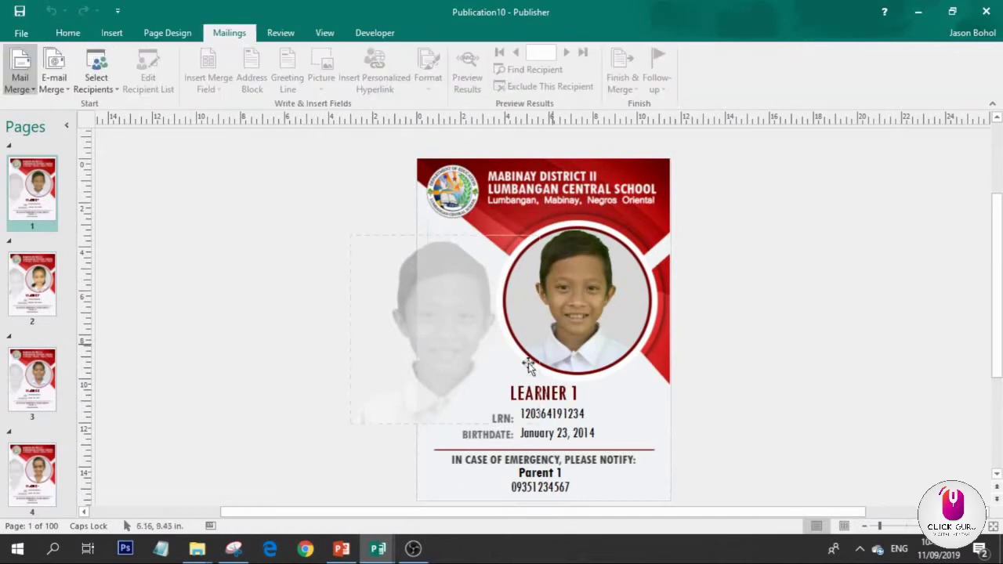
Step: Export the publication via Save for Photo Printing as JPEG Images and start Save Image Set
click(19, 12)
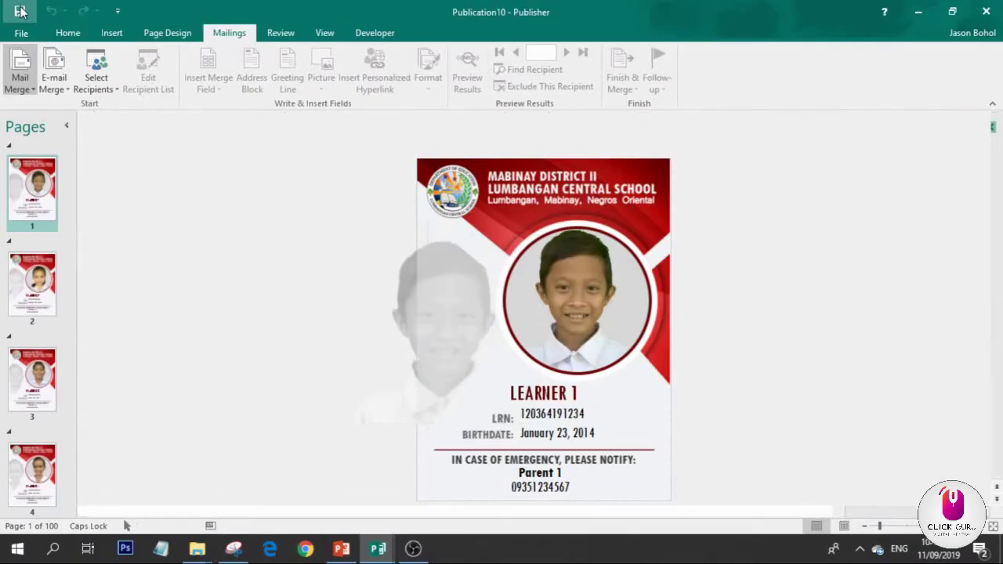
click(51, 272)
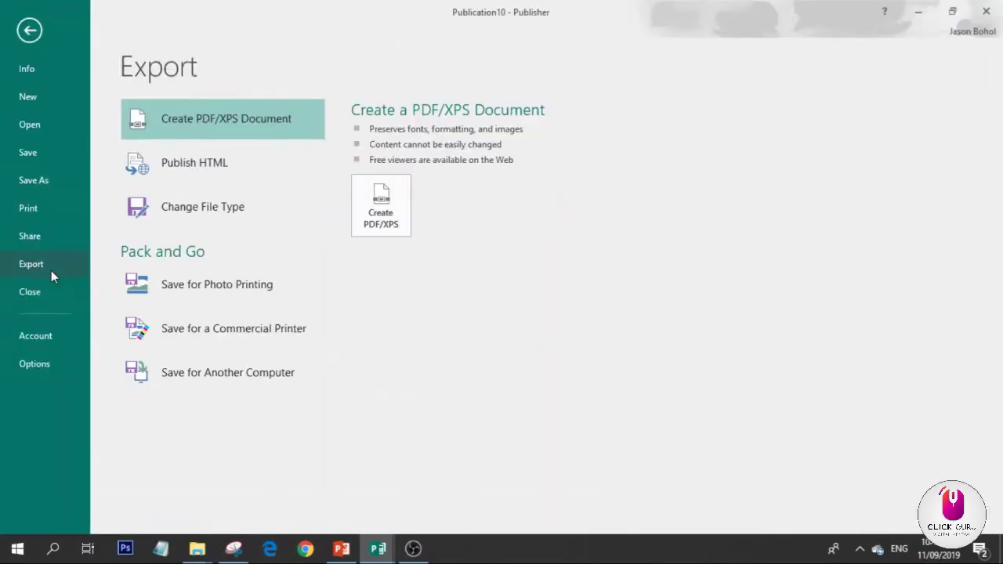
click(210, 287)
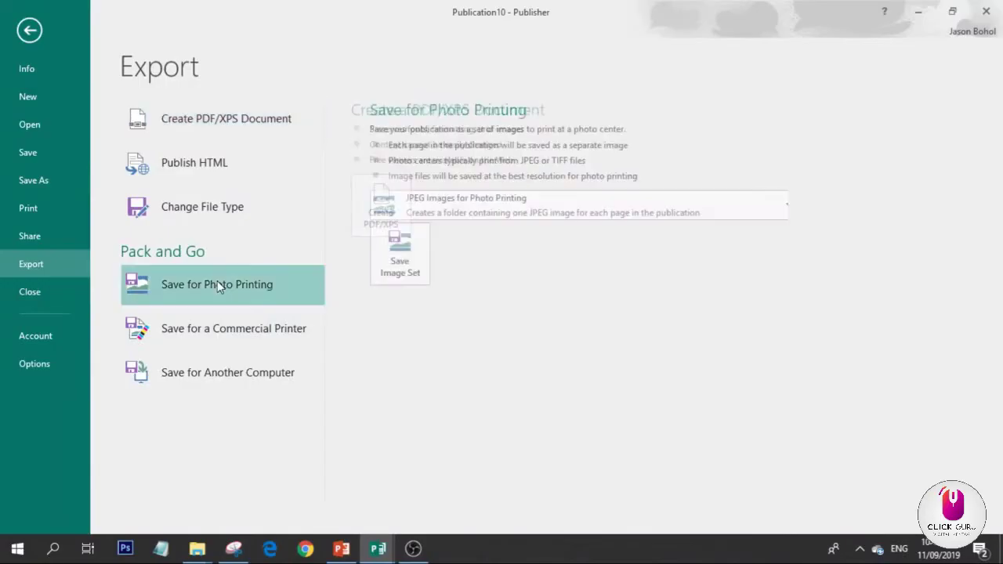
click(378, 247)
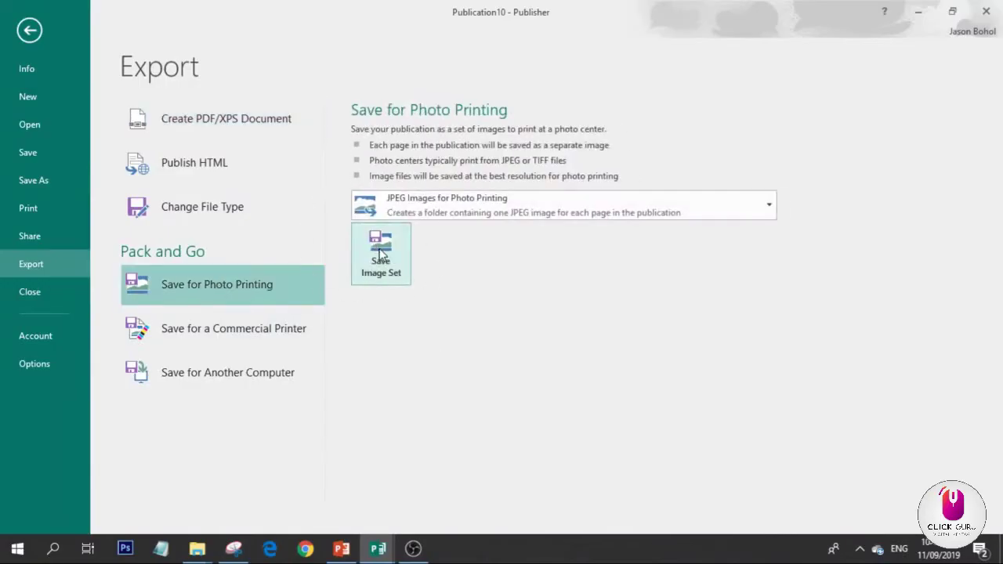
click(283, 290)
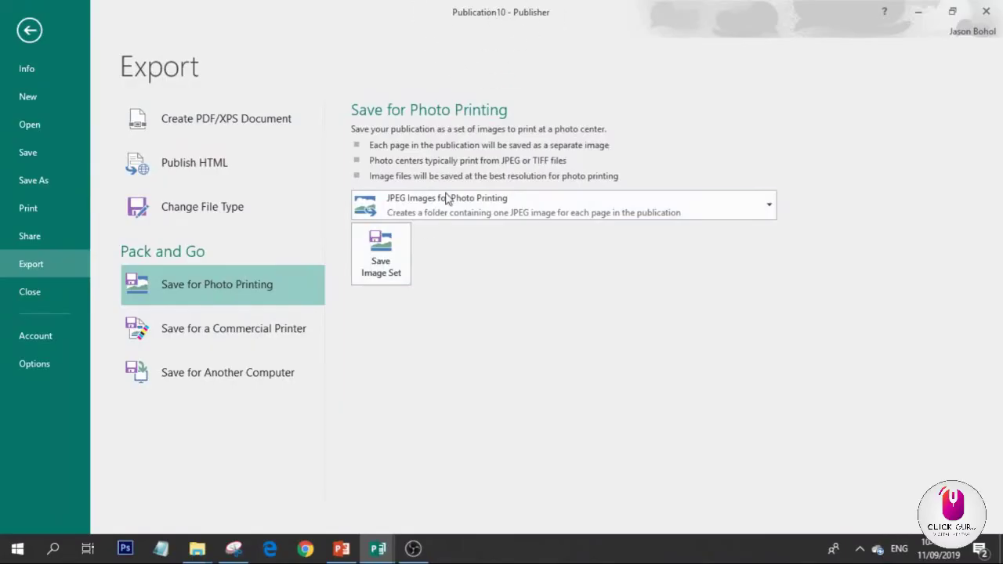
click(402, 248)
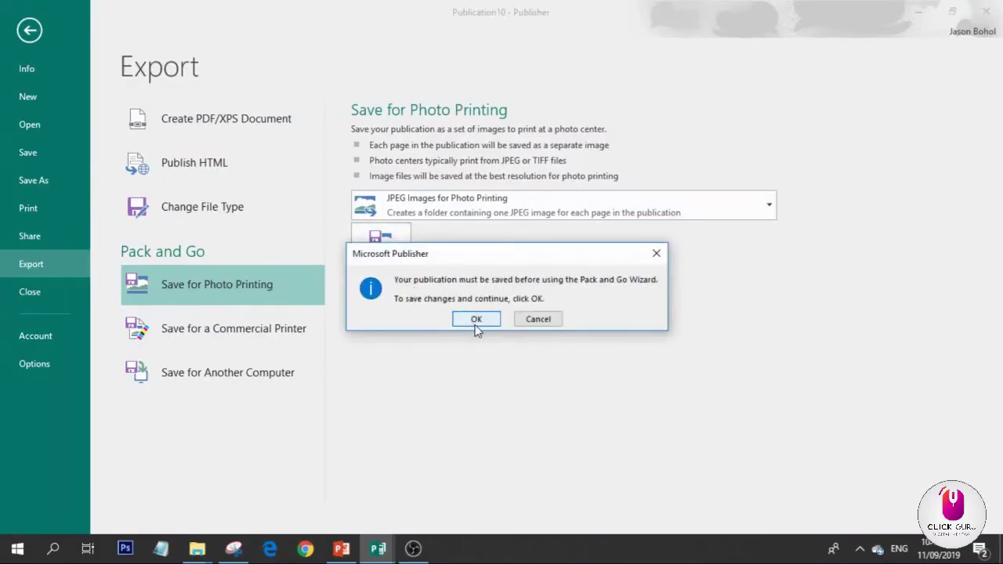
Step: Confirm the save prompt and save the publication as Publication10 on the Desktop
click(475, 322)
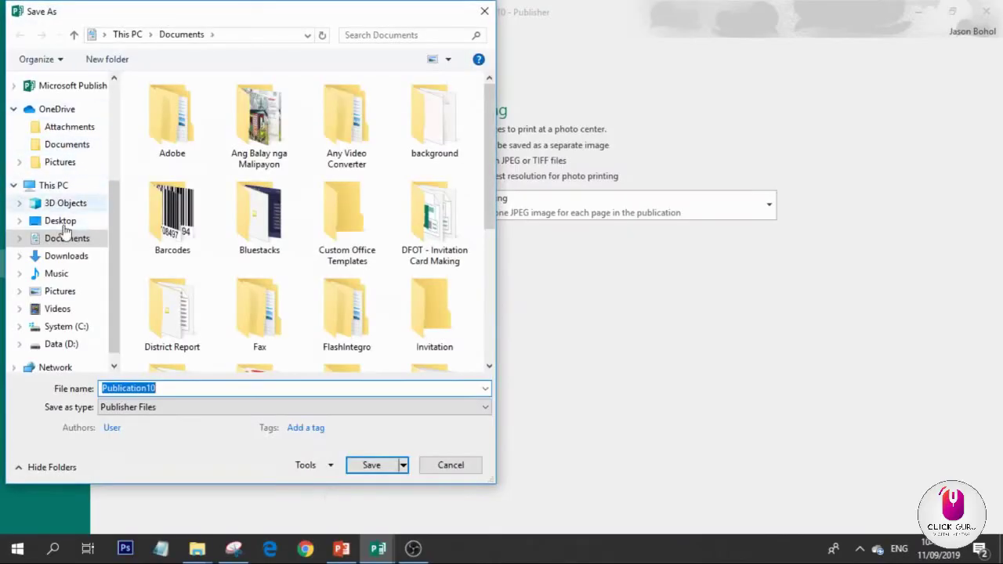
click(60, 222)
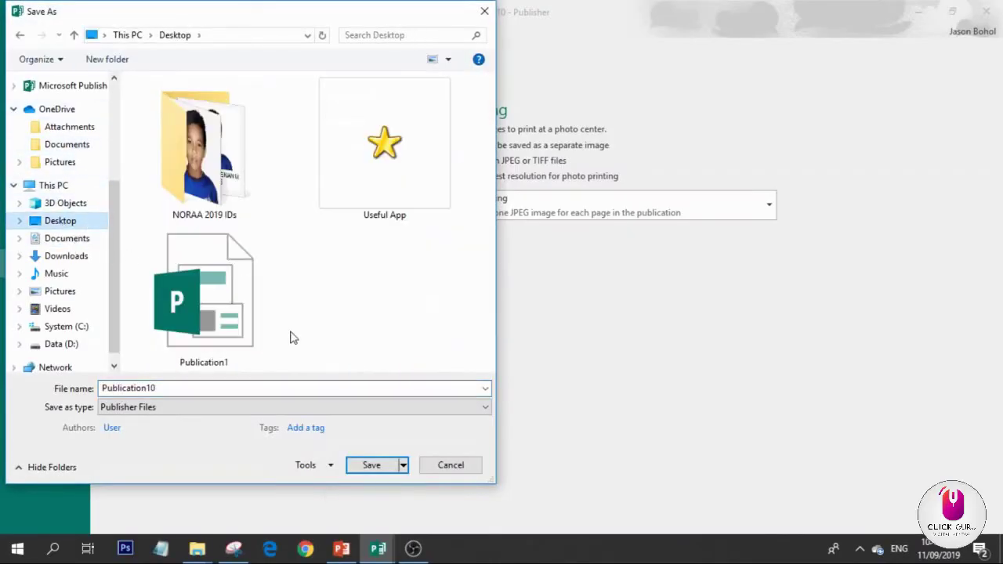
double_click(212, 387)
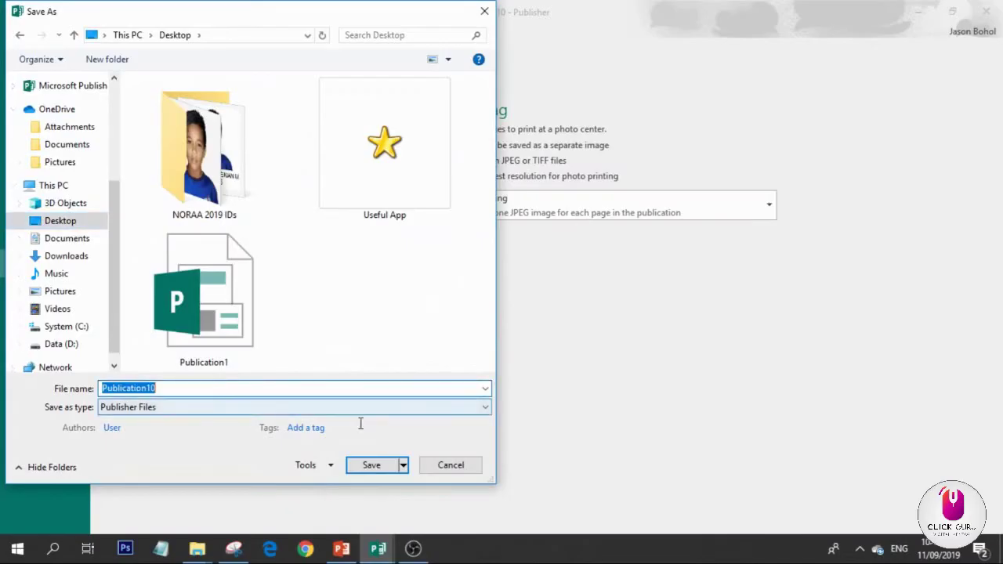
click(375, 470)
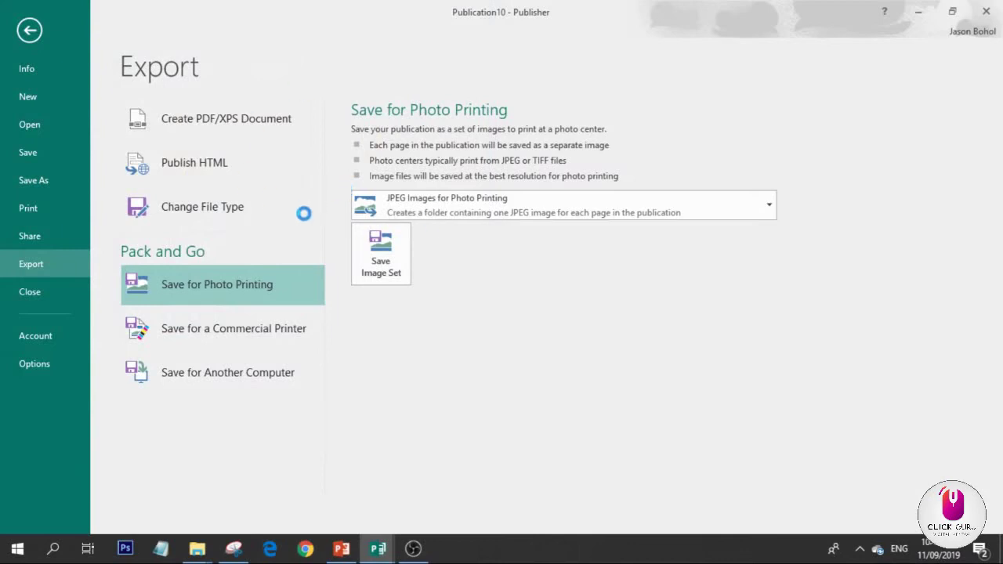
Step: Export the page images as JPEGs into a new Desktop folder named New
click(353, 253)
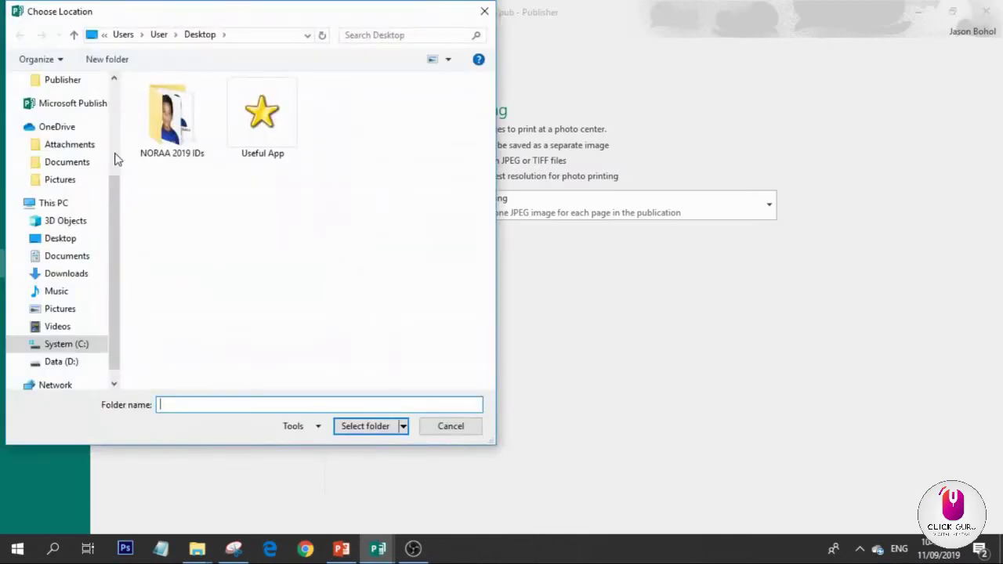
click(109, 60)
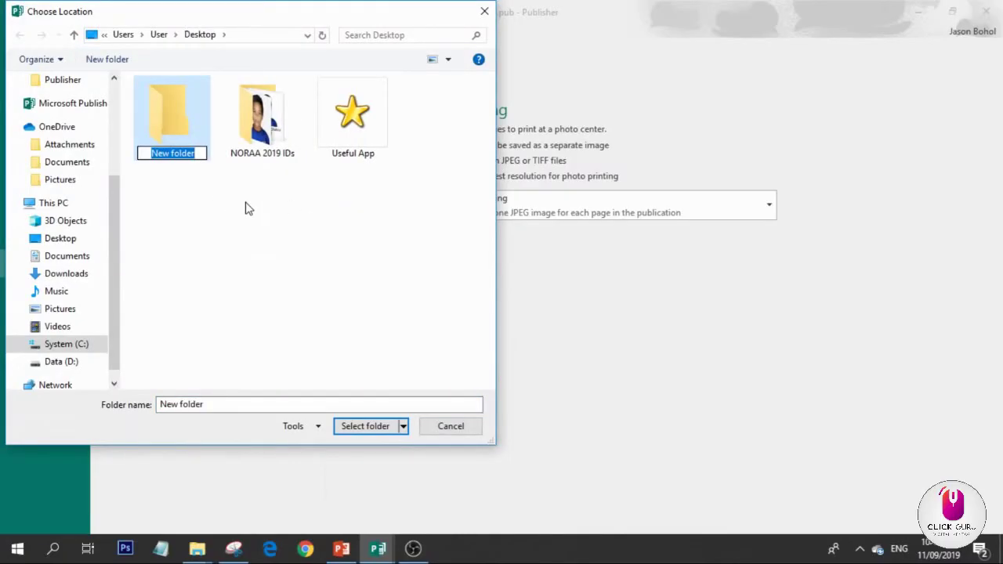
text(nEW)
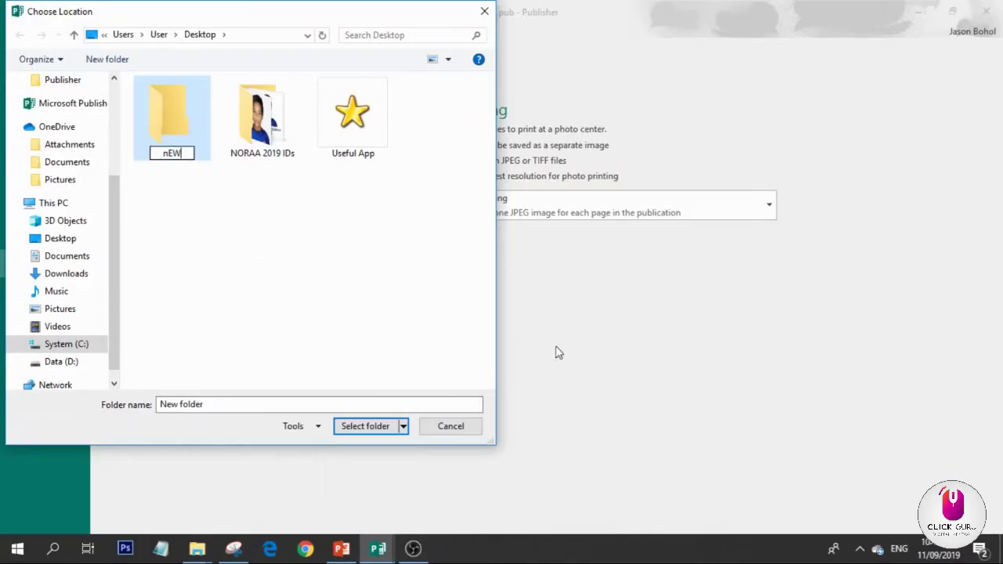
text(ew)
click(395, 343)
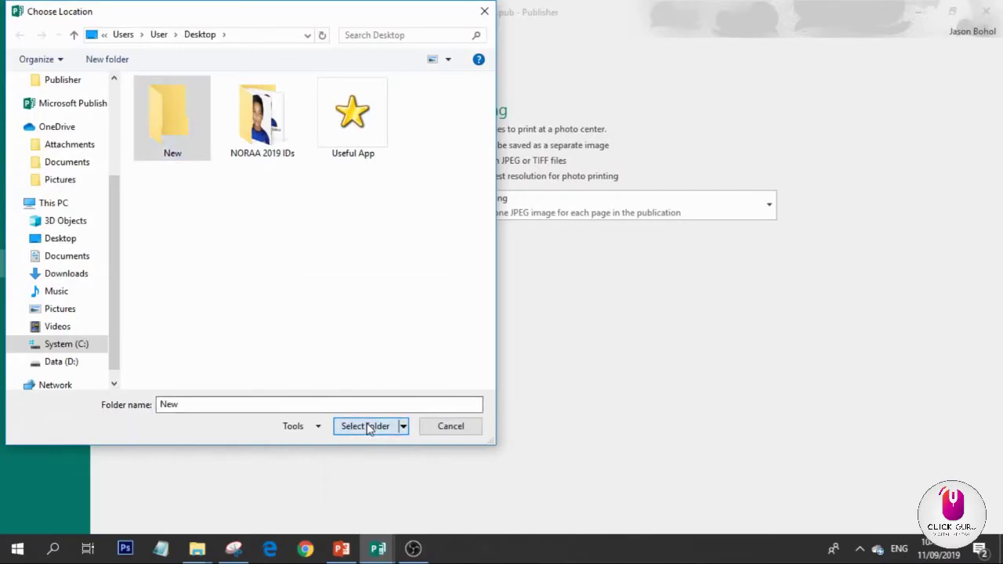
click(365, 425)
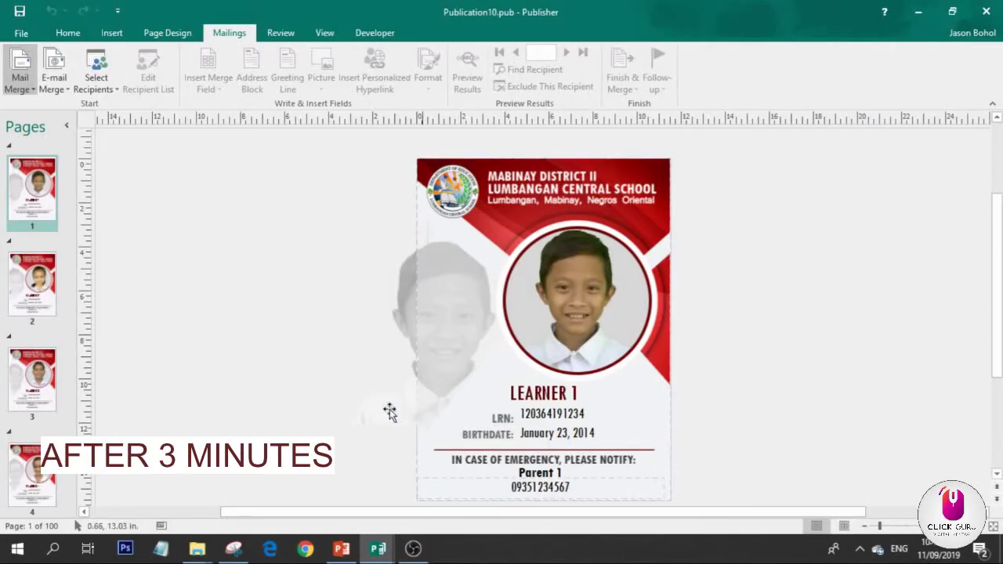
Step: Open Desktop > New > Publication10 and confirm the card images run from page01 to page100
mouse_move(196, 549)
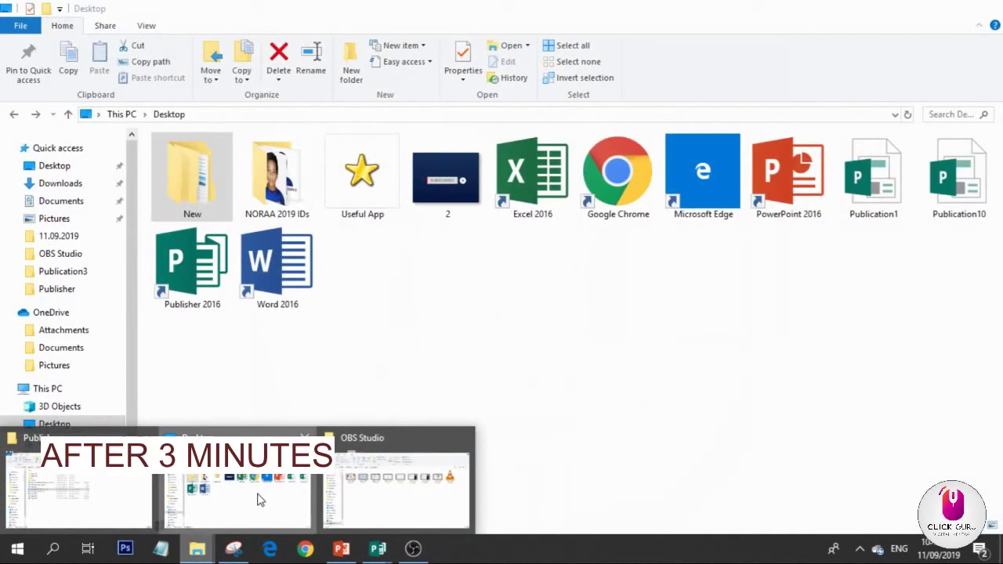
click(259, 496)
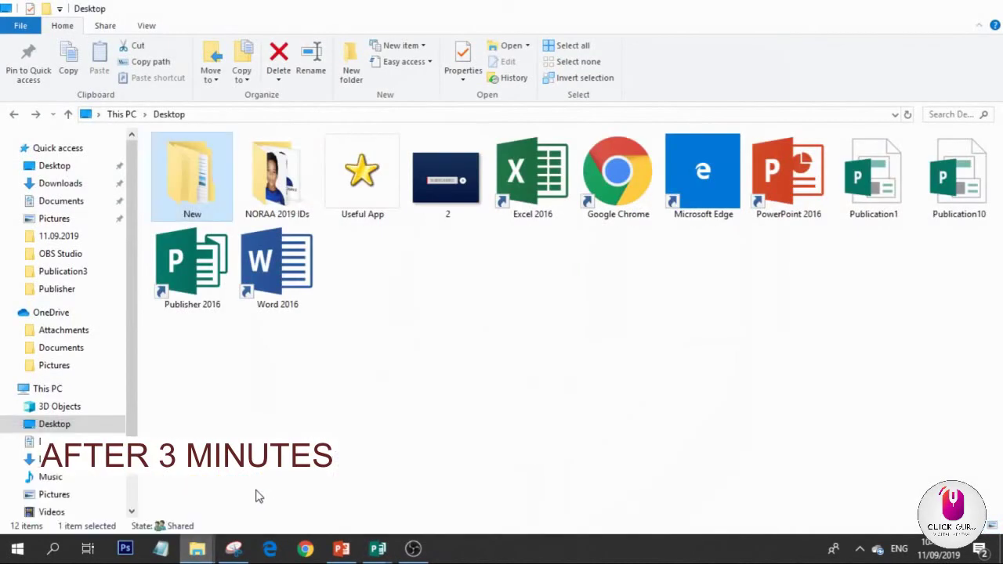
double_click(207, 205)
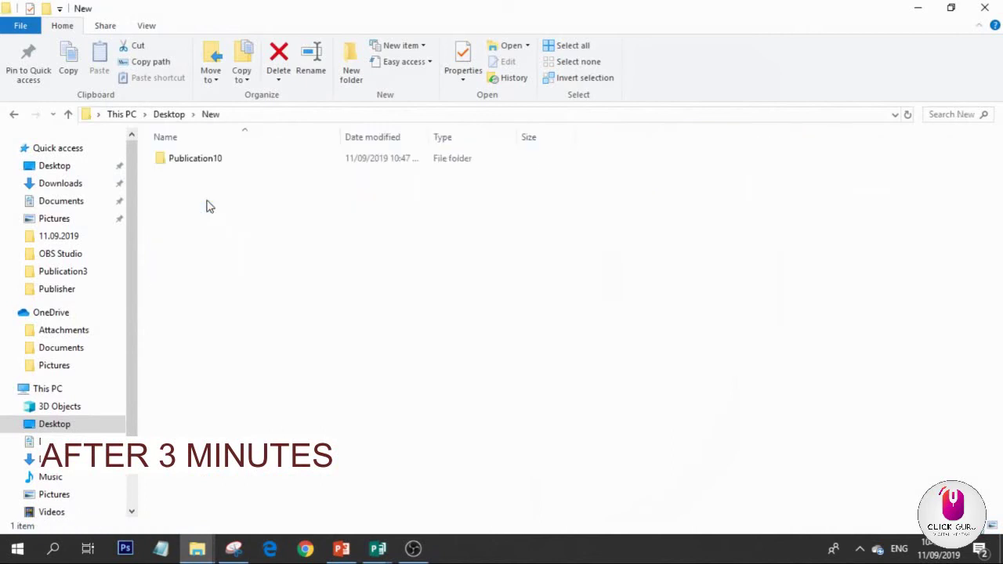
double_click(227, 163)
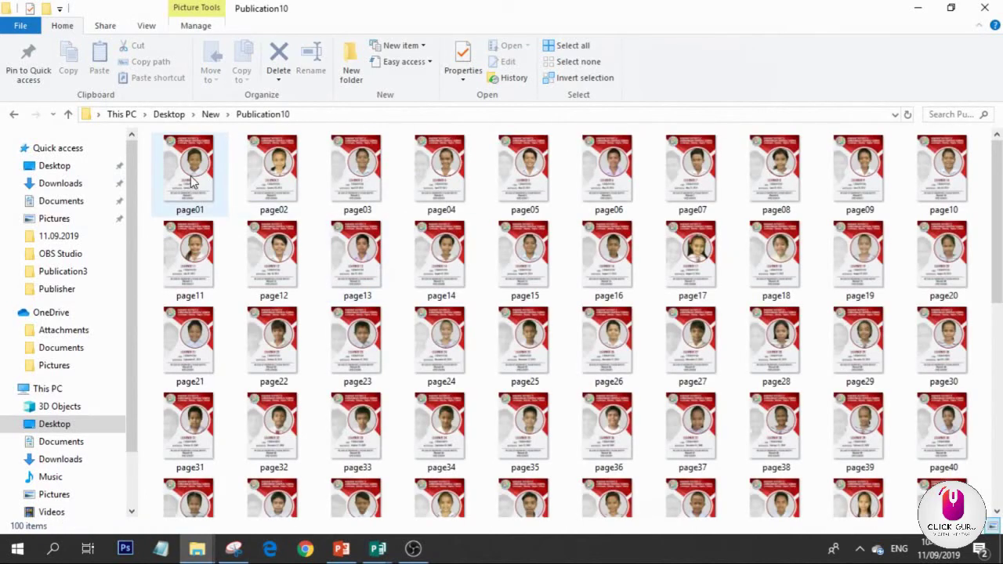
click(211, 198)
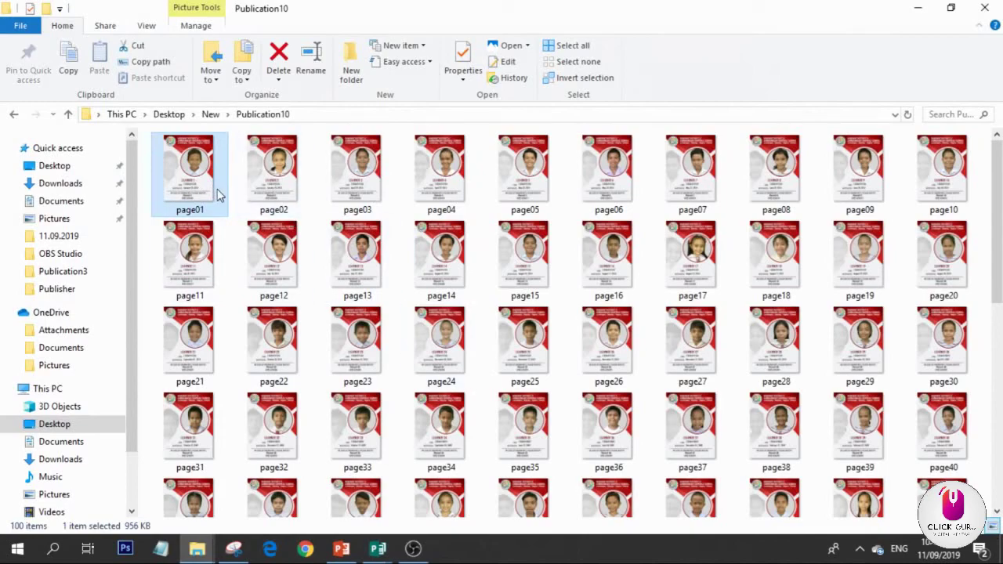
scroll(358, 306, down, 5)
click(920, 470)
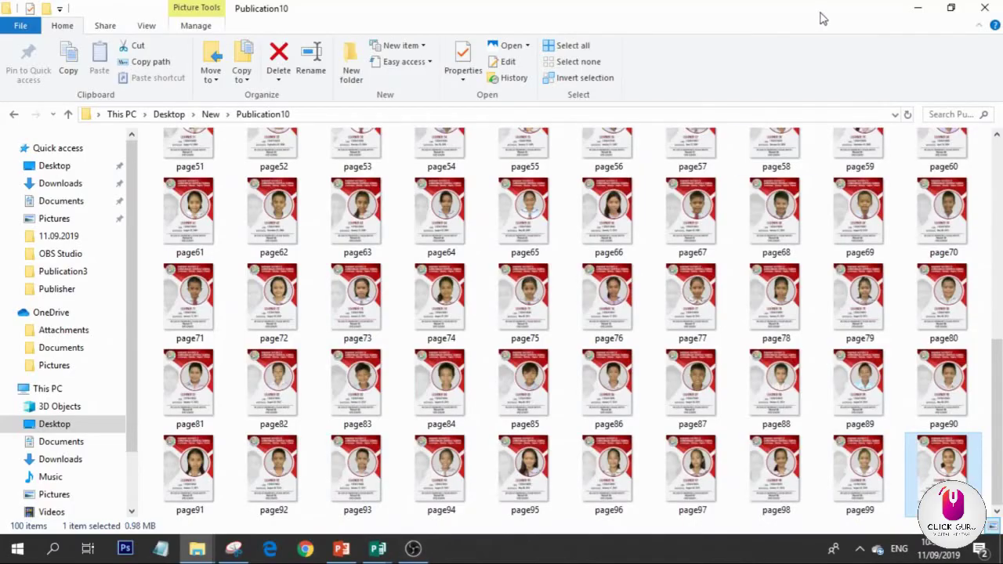
click(915, 11)
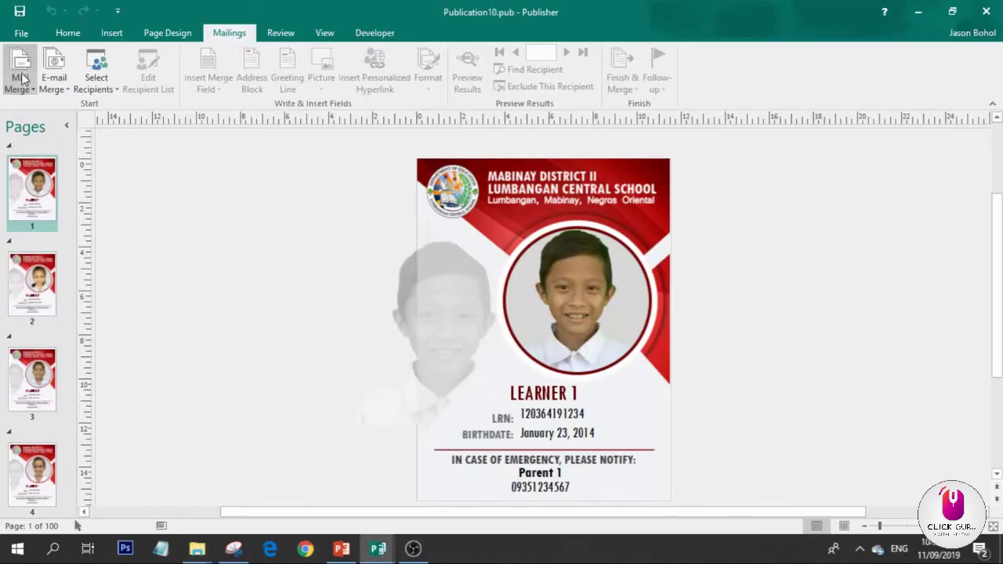
Step: Create a blank 8.5 x 11 publication and bring the Publication10 image folder back up
click(21, 33)
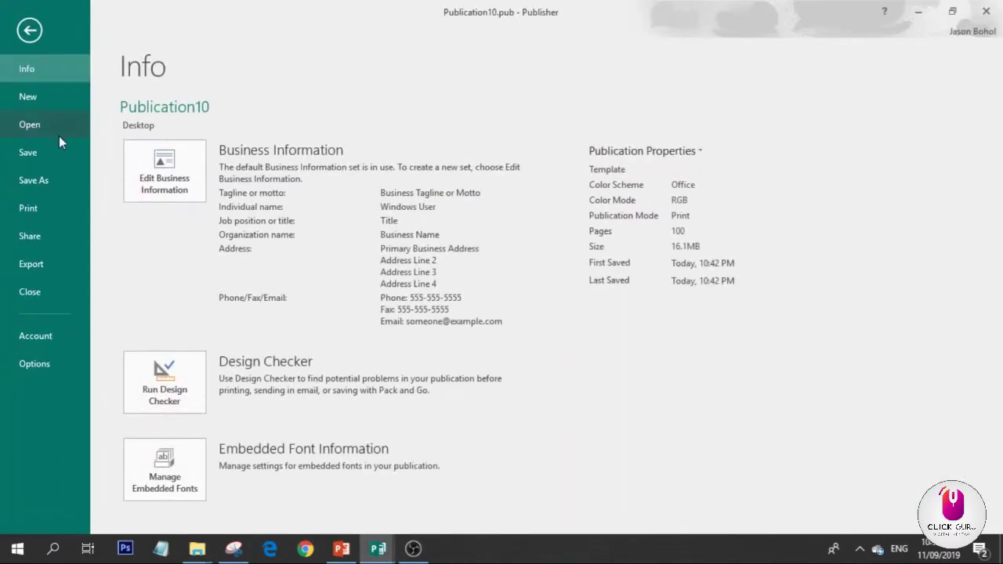
click(36, 95)
click(210, 258)
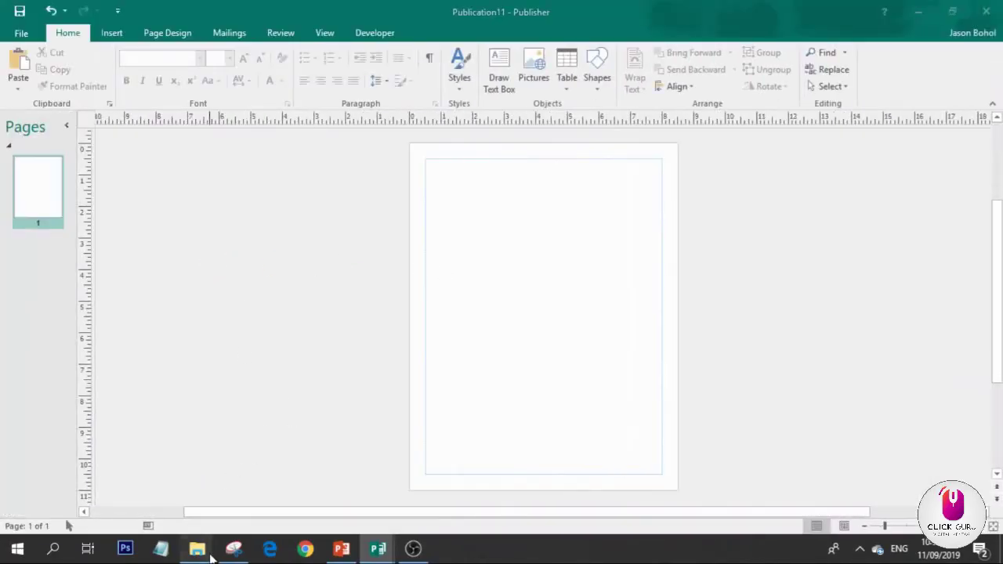
mouse_move(197, 549)
click(253, 485)
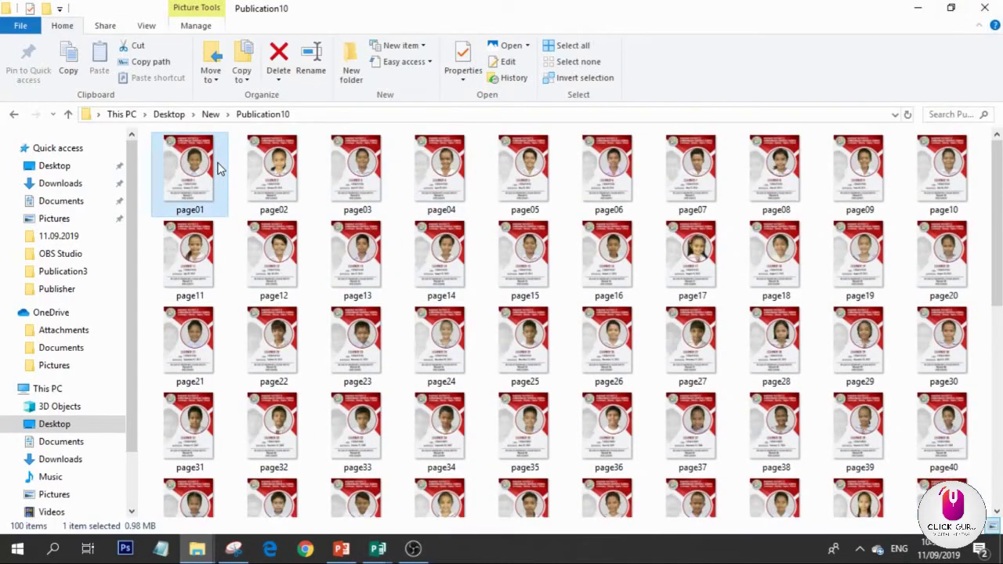
Step: Bring the page01 ID card image from the folder onto the blank page
click(950, 7)
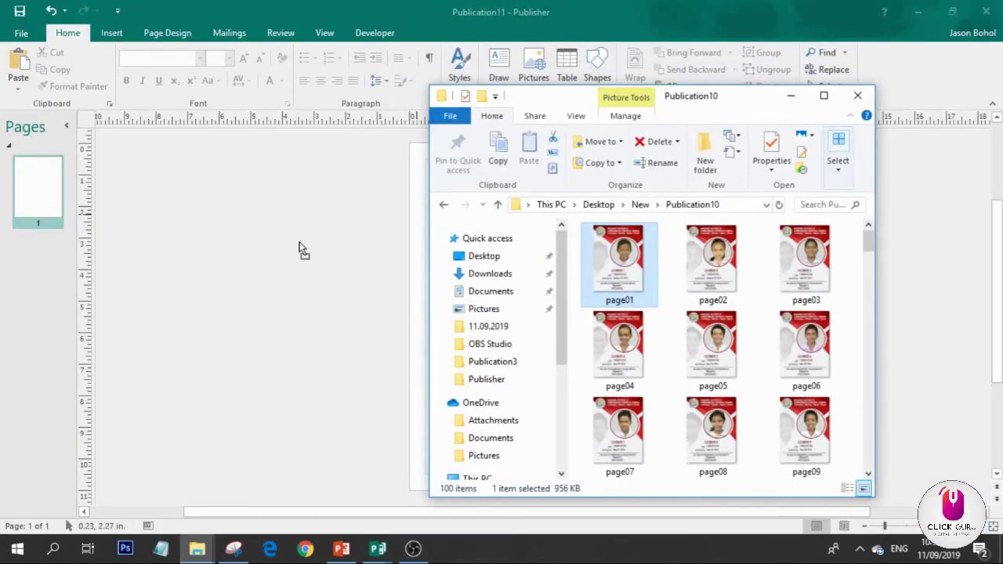
click(298, 247)
key(ctrl+v)
drag(441, 289, 540, 396)
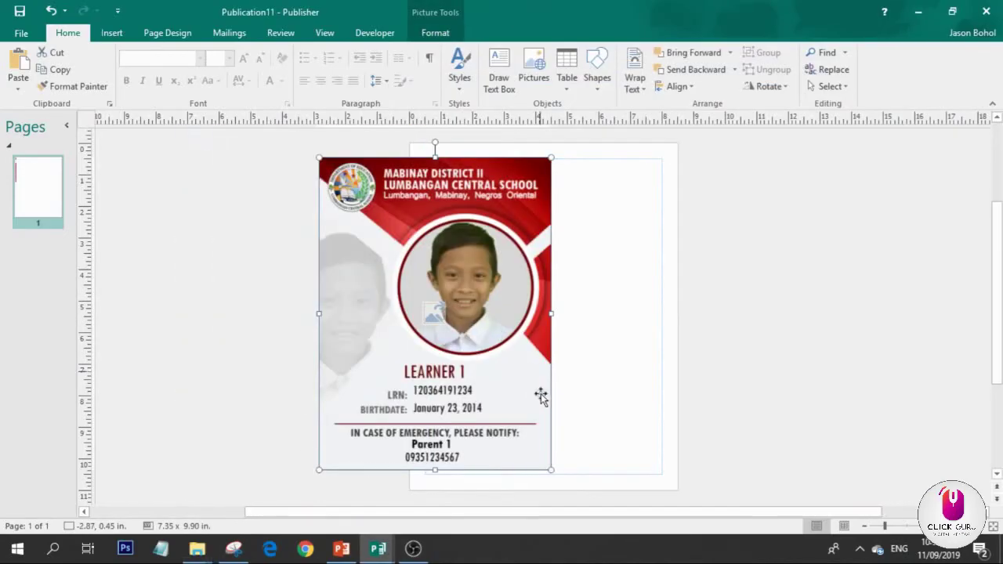
Step: Size the card to 3.05 x 4.11 in at the top-left and place a copy beside it
drag(551, 470, 447, 330)
drag(377, 232, 484, 235)
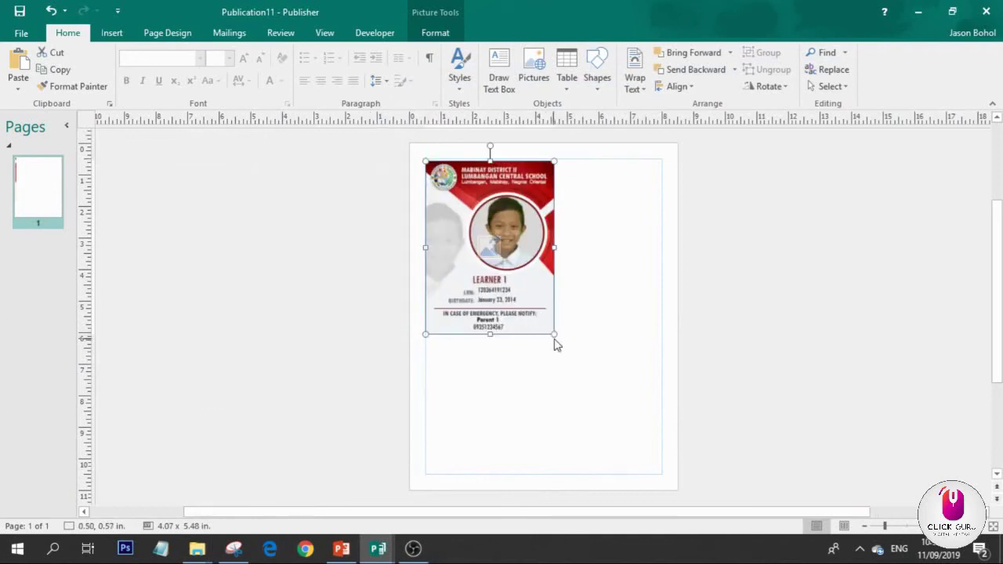
drag(553, 333, 513, 289)
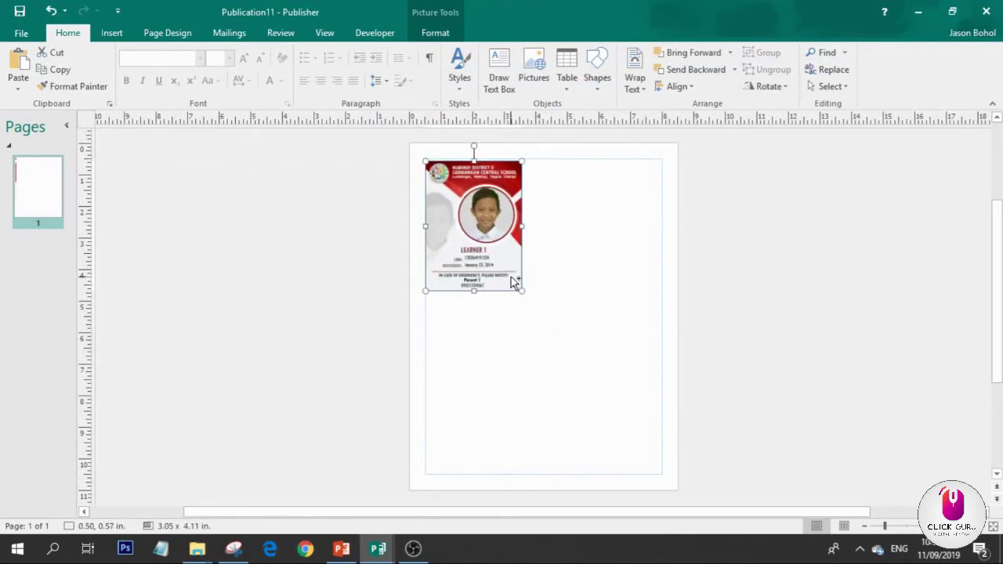
drag(476, 216, 586, 195)
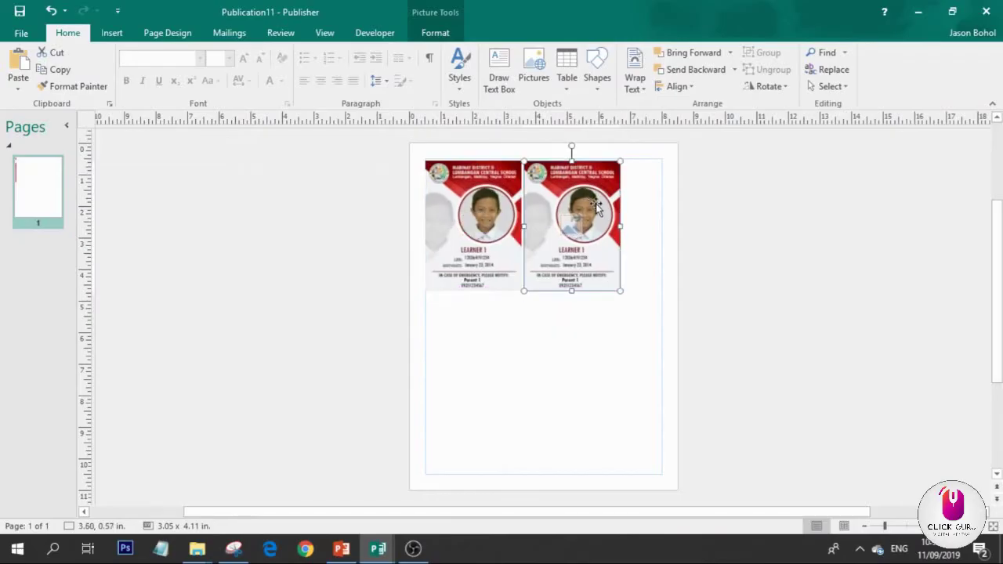
key(alt+Tab)
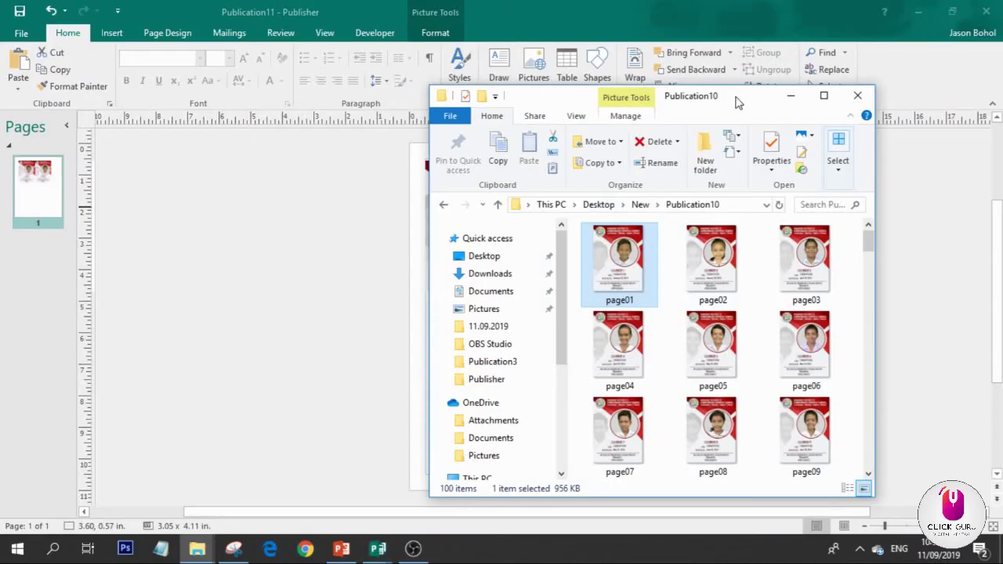
Step: Swap the card pictures for page02 and page03, then put page04 on the first card
drag(736, 102, 271, 72)
drag(233, 218, 490, 210)
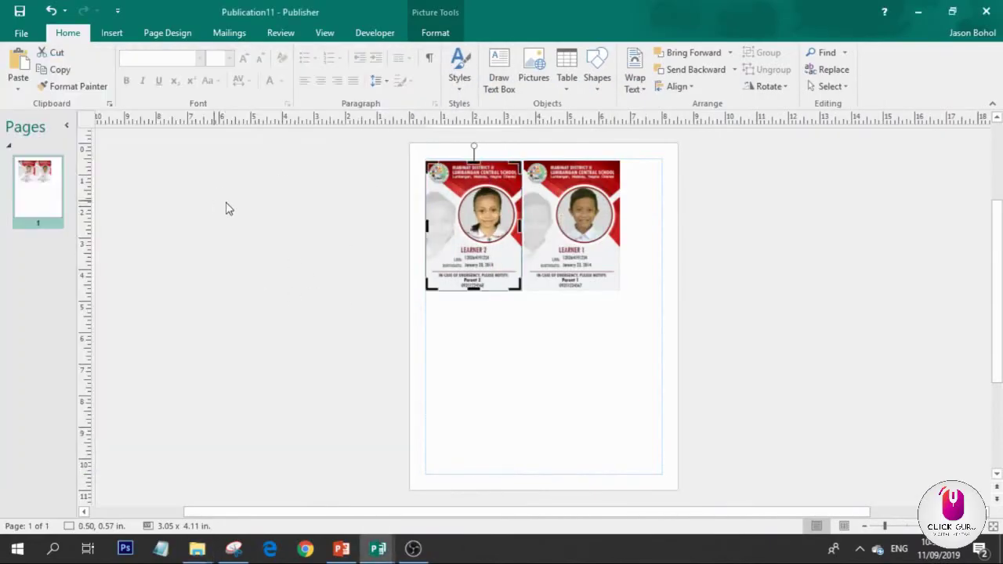
key(alt+Tab)
drag(340, 239, 580, 213)
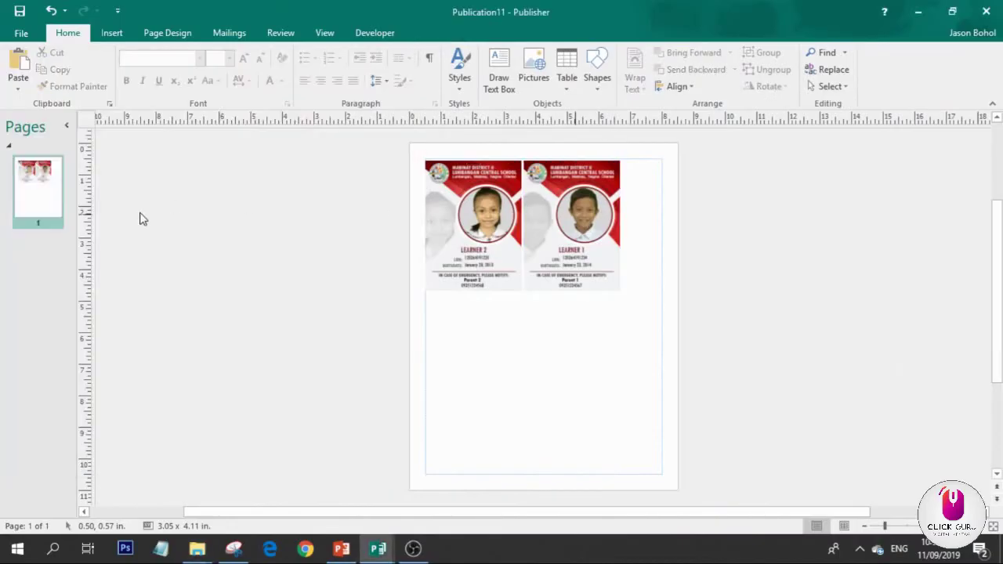
key(alt+Tab)
drag(188, 329, 476, 248)
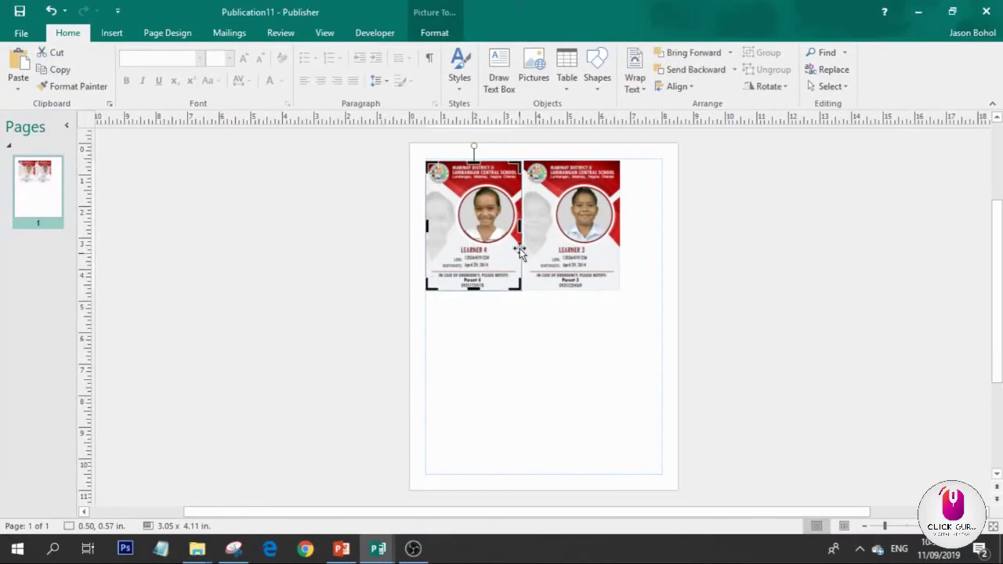
Step: Check the second card's picture menu, then replace the first card with page06
right_click(576, 225)
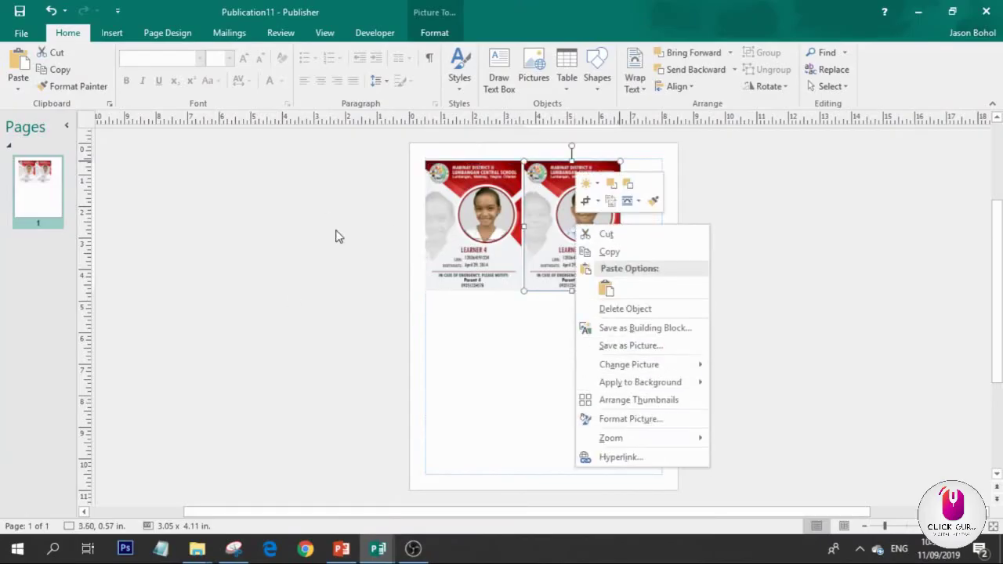
click(308, 253)
key(alt+Tab)
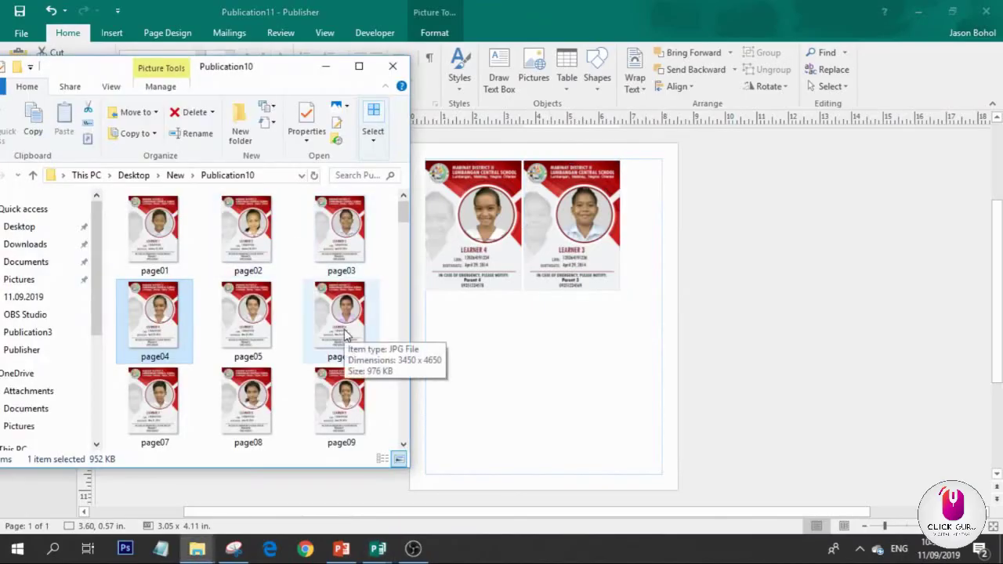
drag(346, 333, 459, 230)
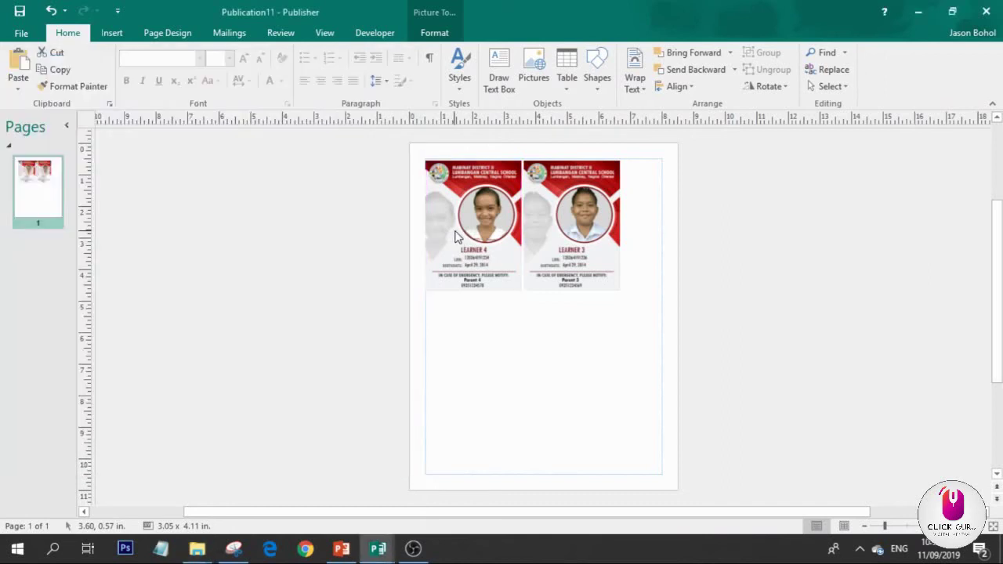
click(775, 255)
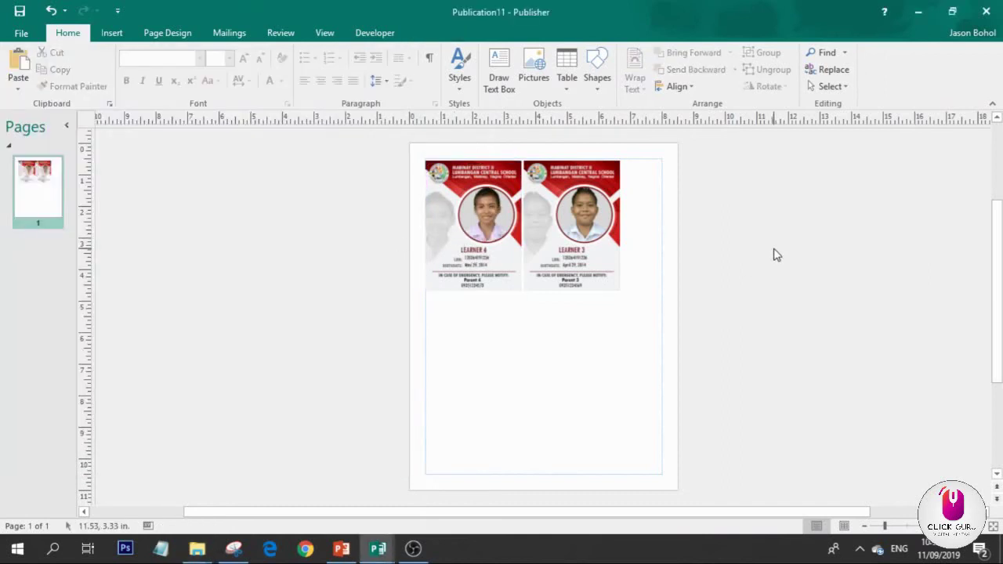
Step: Show slide 6, LET'S REVIEW, in the PowerPoint tutorial deck
click(341, 548)
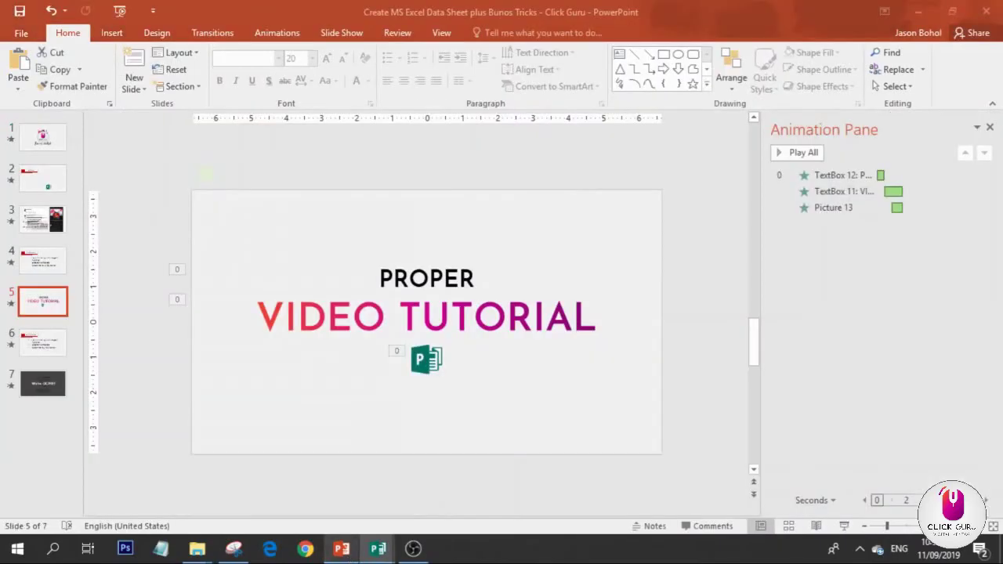
click(56, 349)
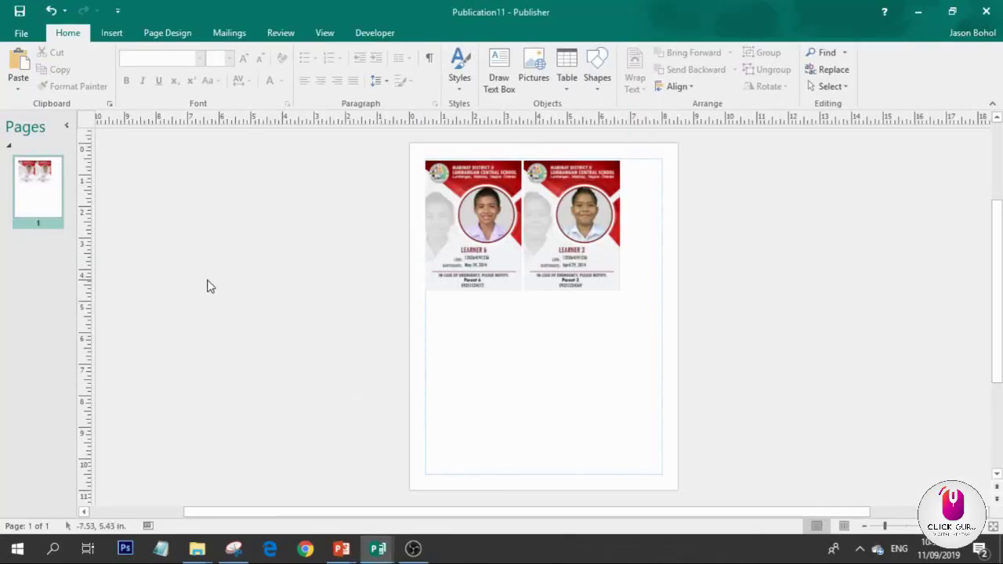
Step: Look over the Mailings tools, then view Export > Save for Photo Printing with JPEG images
click(230, 35)
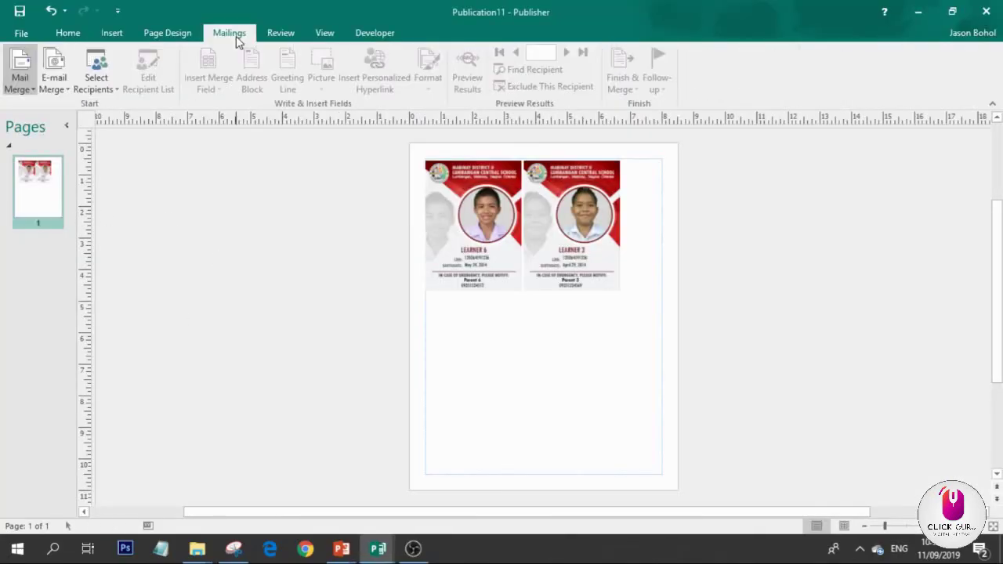
click(625, 84)
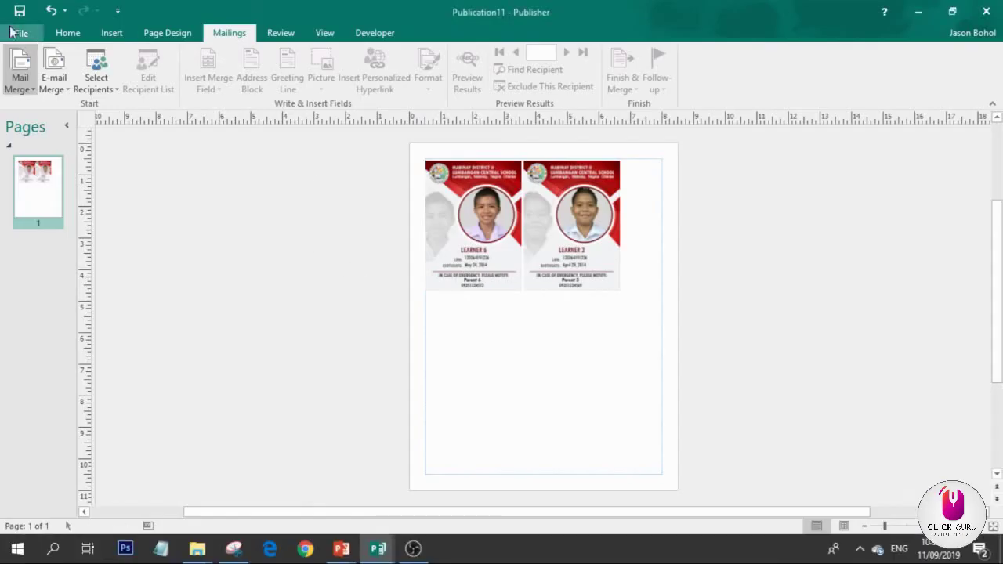
click(20, 34)
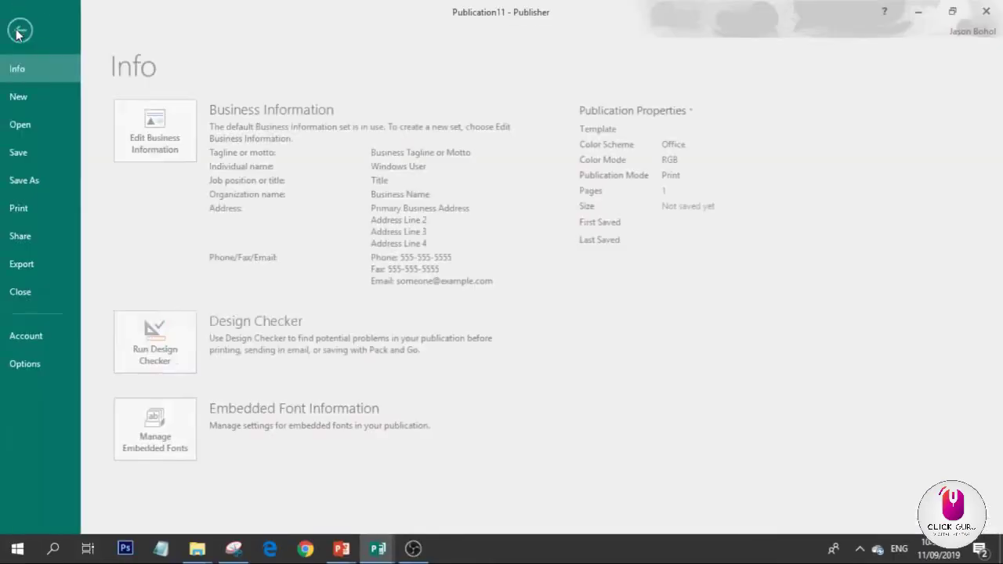
click(43, 267)
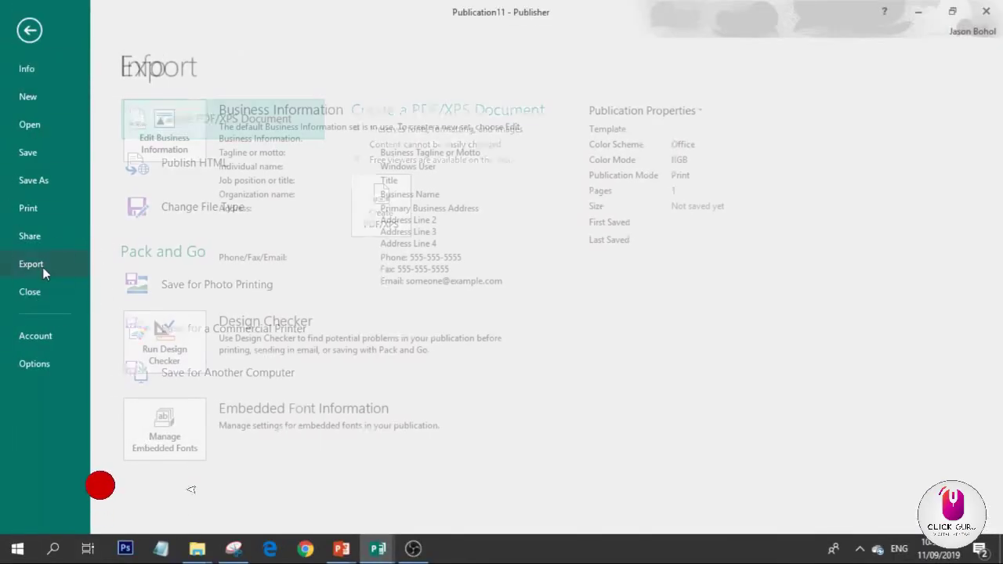
click(232, 287)
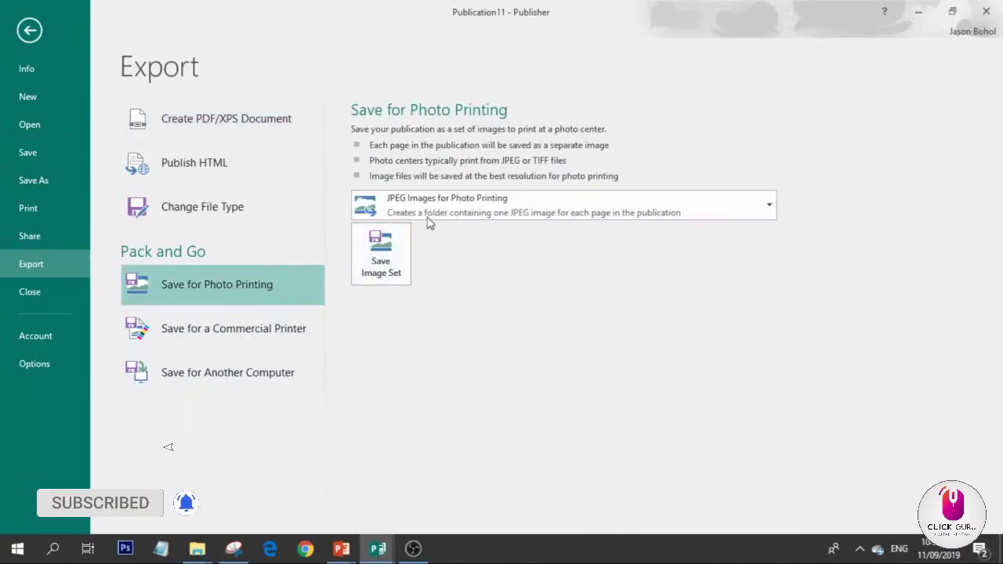
Step: Start closing Publisher, then dismiss the clipboard-save question so Publication11 stays open
click(988, 9)
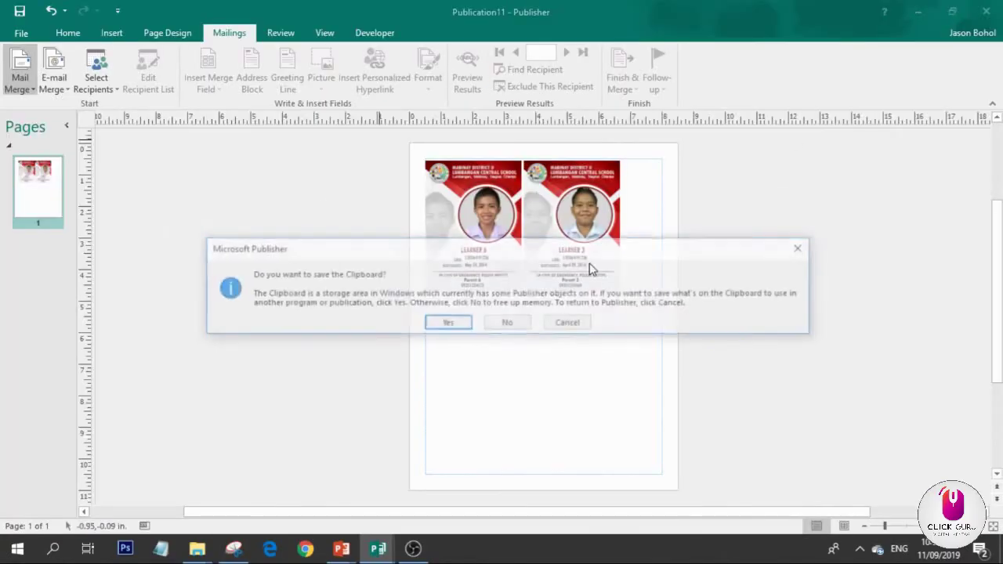
click(803, 248)
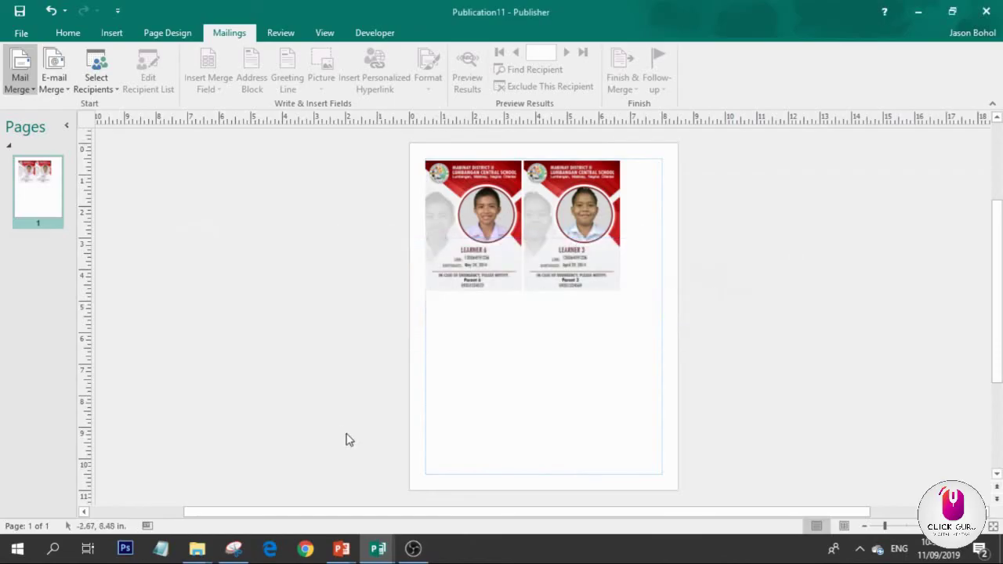